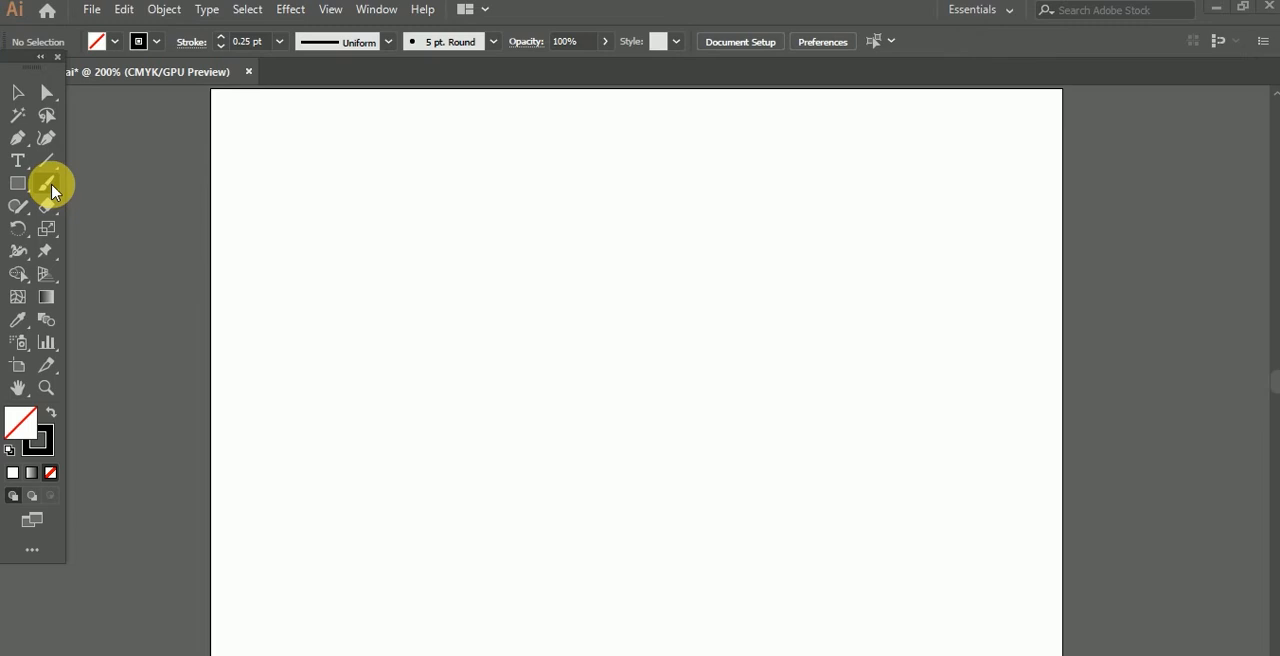
Step: Paint a large freehand swirl on the upper part of the artboard with the Paintbrush tool
left_click(55, 190)
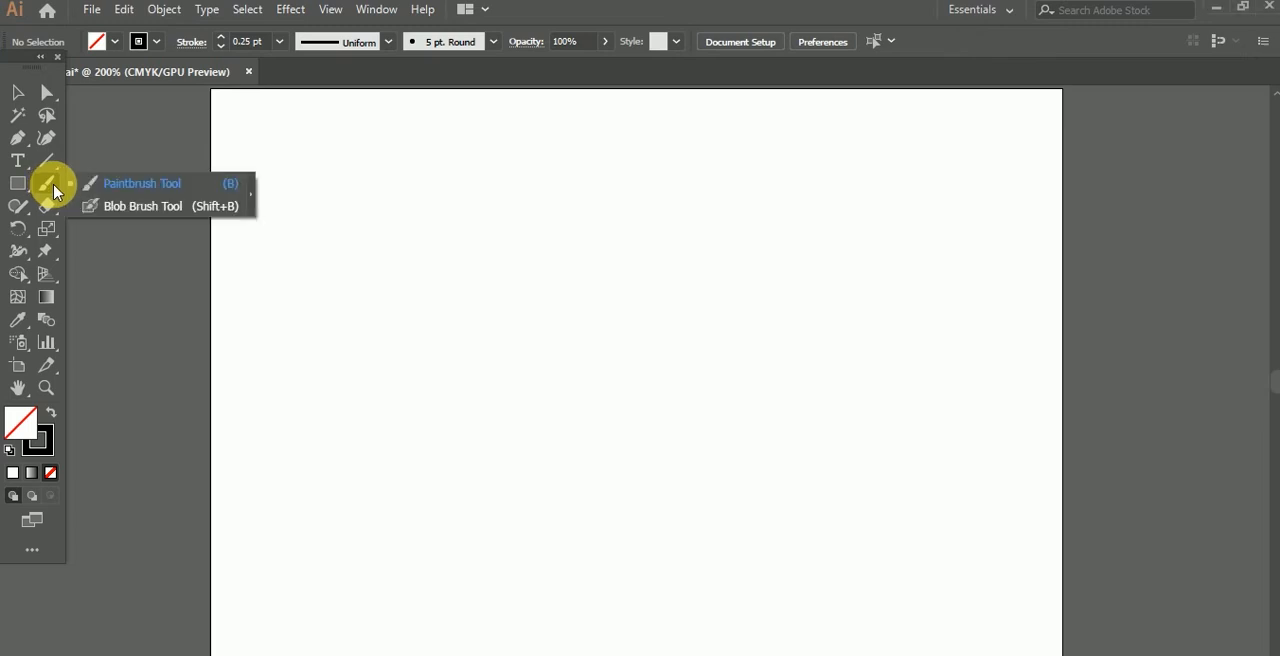
left_click(122, 186)
mouse_move(490, 253)
left_mouse_down()
mouse_move(521, 220)
mouse_move(545, 240)
mouse_move(563, 308)
mouse_move(610, 208)
mouse_move(406, 170)
mouse_move(386, 401)
mouse_move(716, 355)
mouse_move(664, 245)
mouse_move(630, 306)
mouse_move(548, 387)
mouse_move(422, 246)
left_mouse_up()
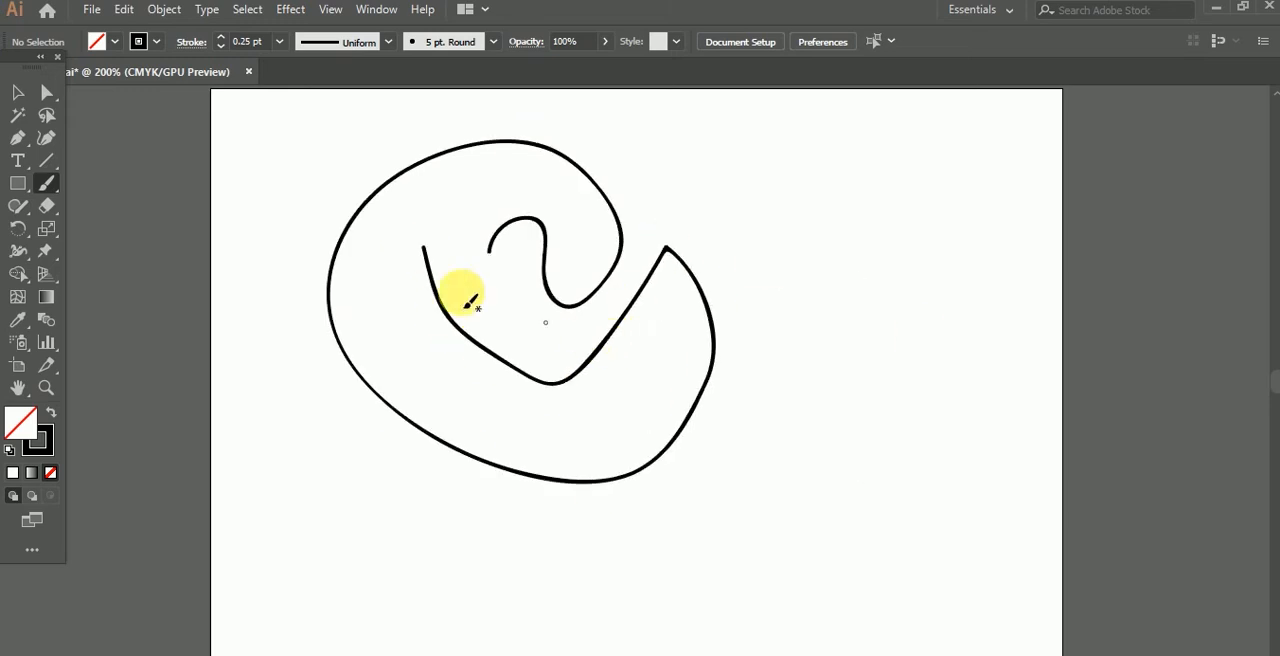
Step: Select the painted swirl and try several stroke weights, ending with 5 pt
left_click(17, 92)
left_click(478, 345)
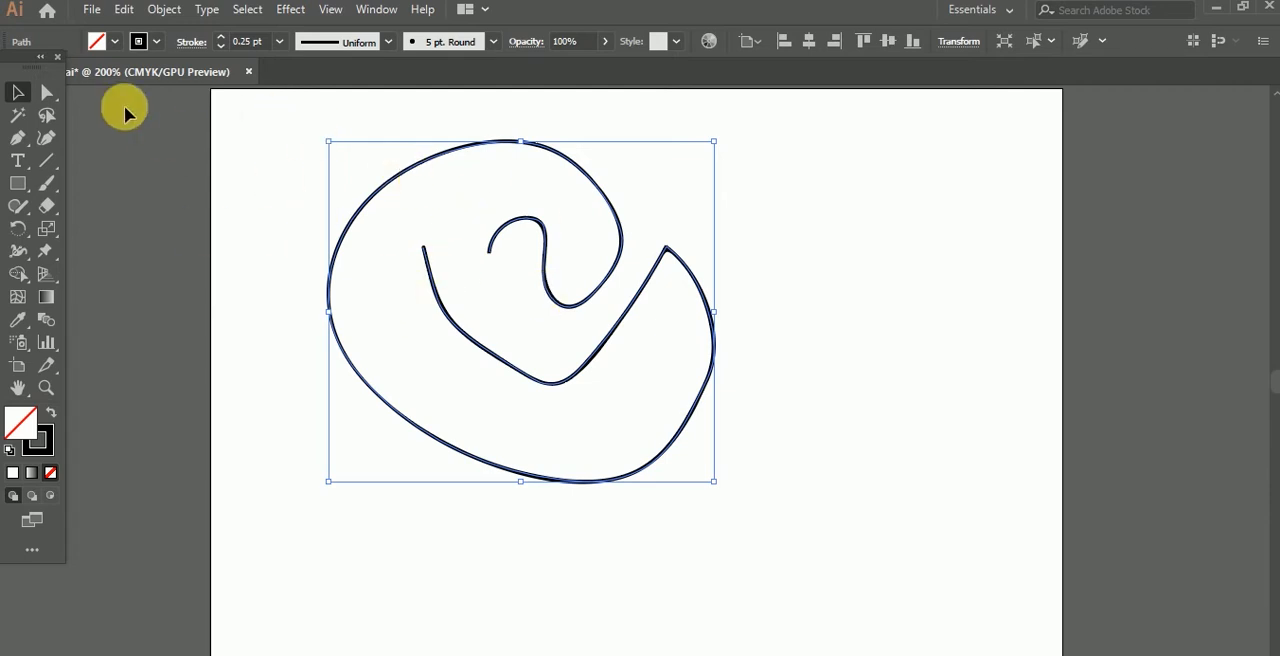
left_click(222, 40)
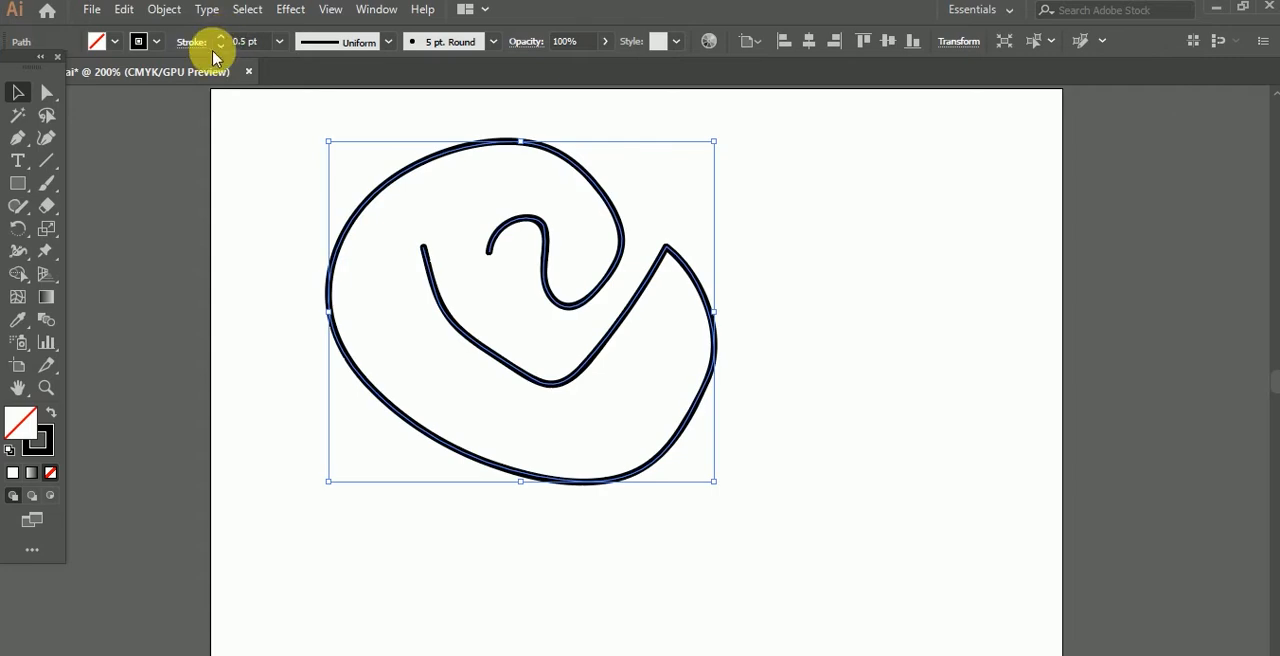
left_click(221, 40)
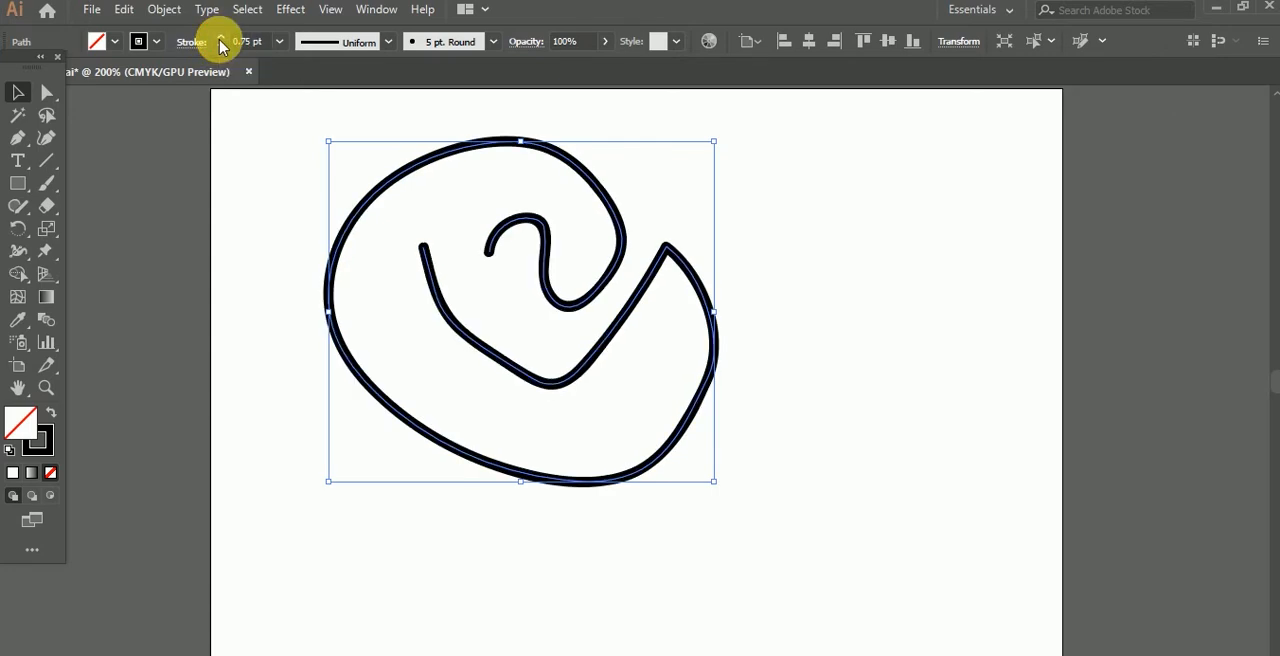
left_click(221, 46)
left_click(221, 46)
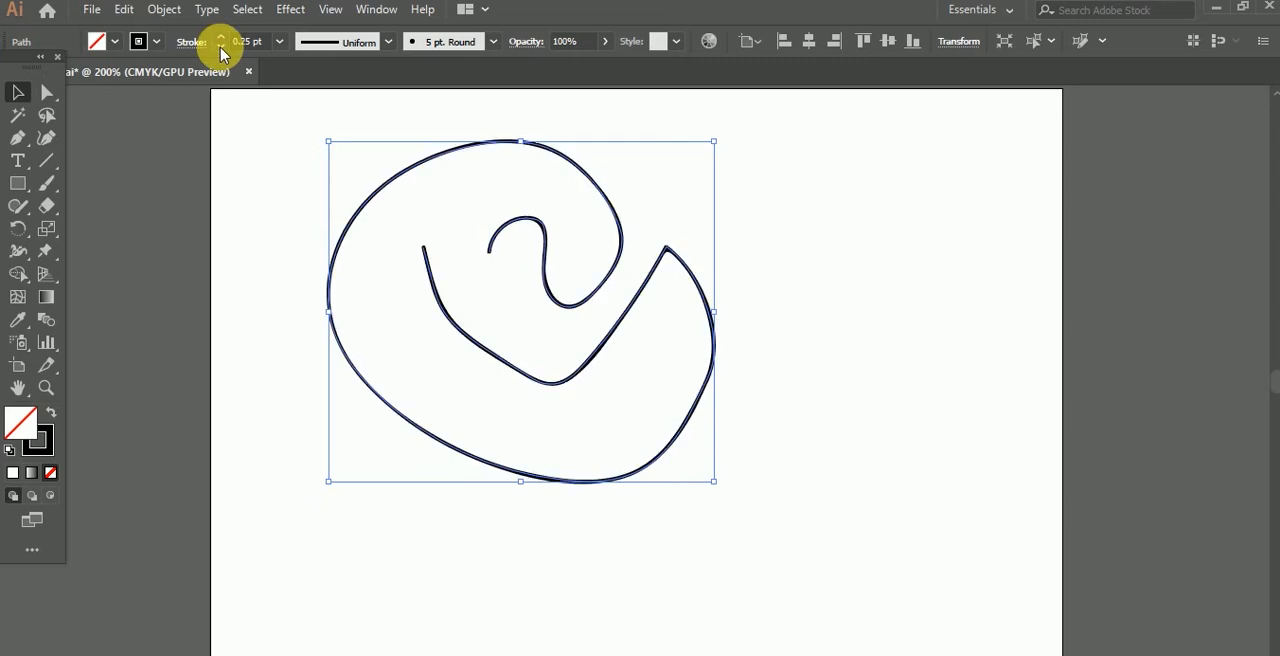
left_click(281, 45)
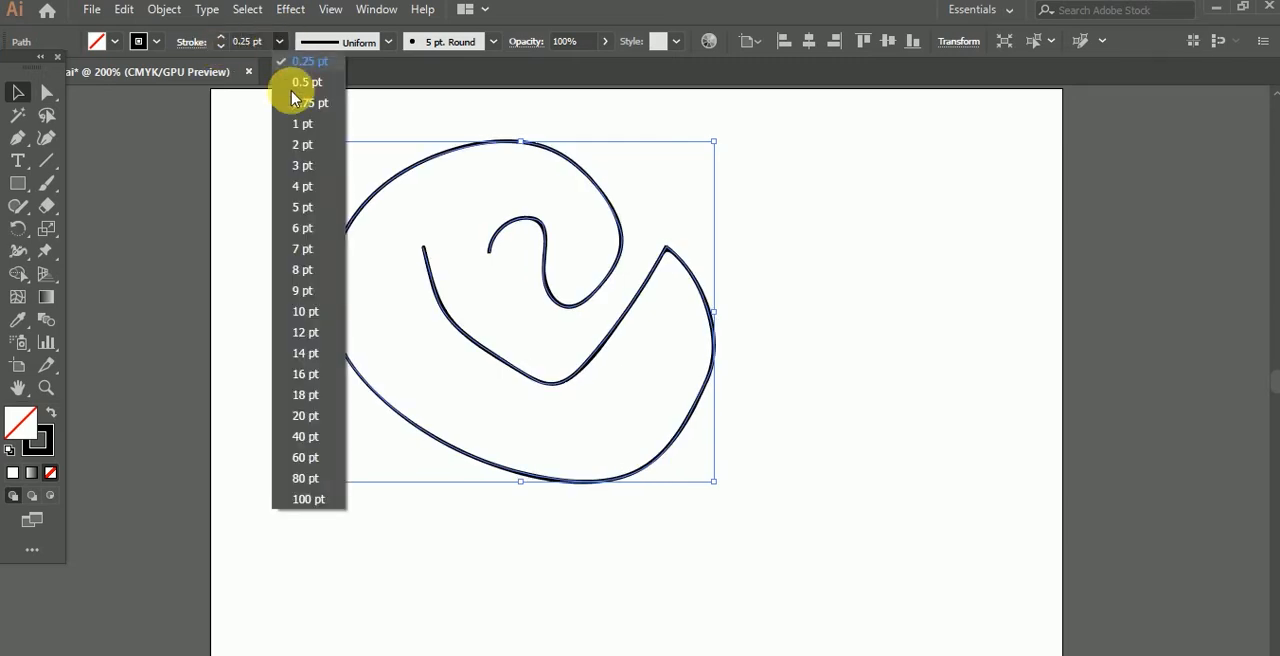
left_click(304, 209)
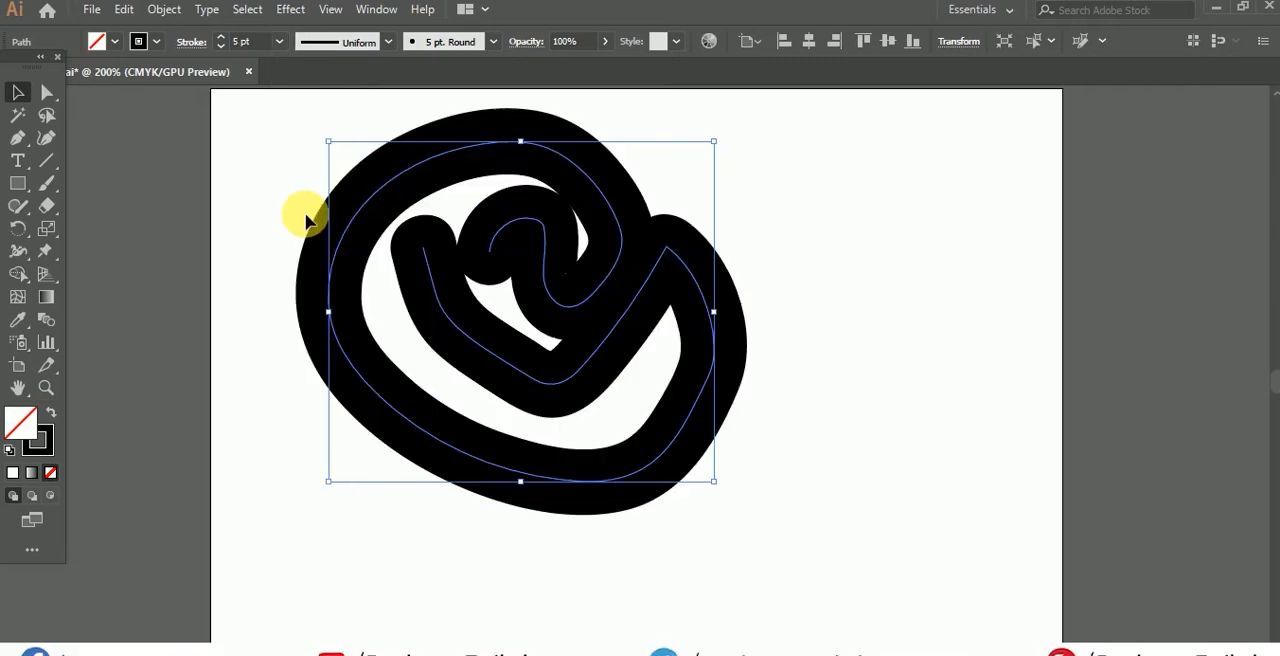
Step: Reduce the swirl's stroke weight to 0.5 pt and delete the swirl
left_click(221, 36)
left_click(223, 47)
left_click(223, 47)
left_click(223, 47)
left_click(223, 47)
left_click(223, 47)
left_click(223, 47)
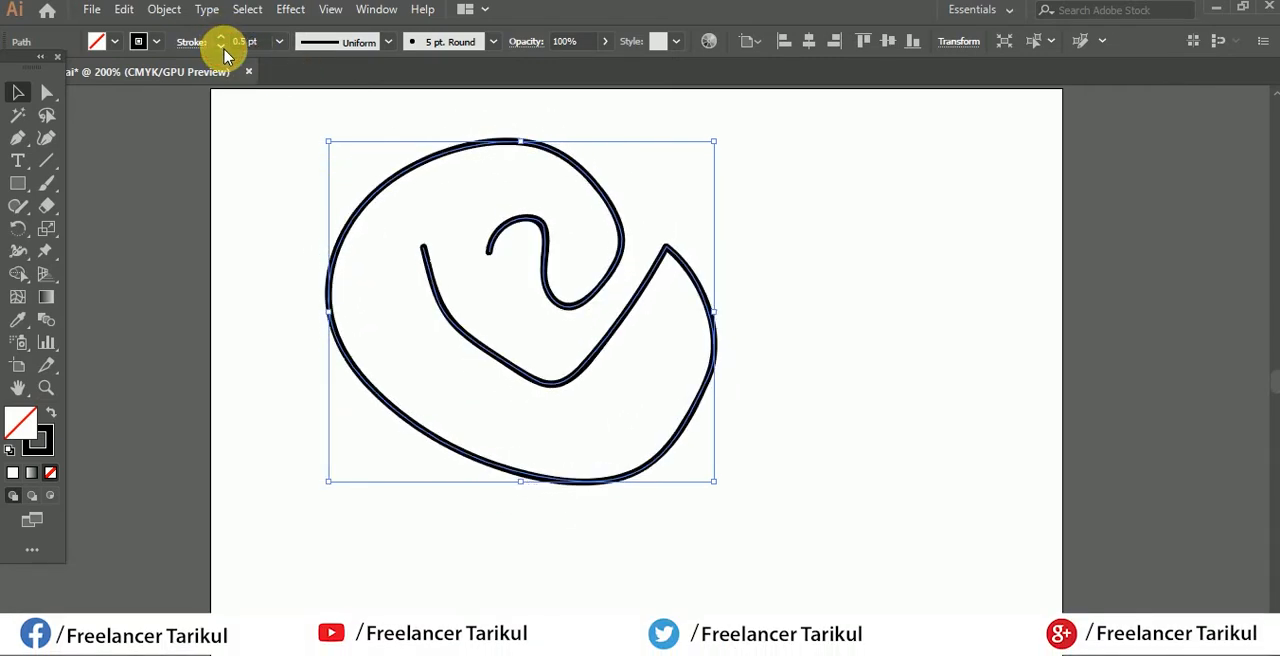
left_click_drag(273, 160, 545, 401)
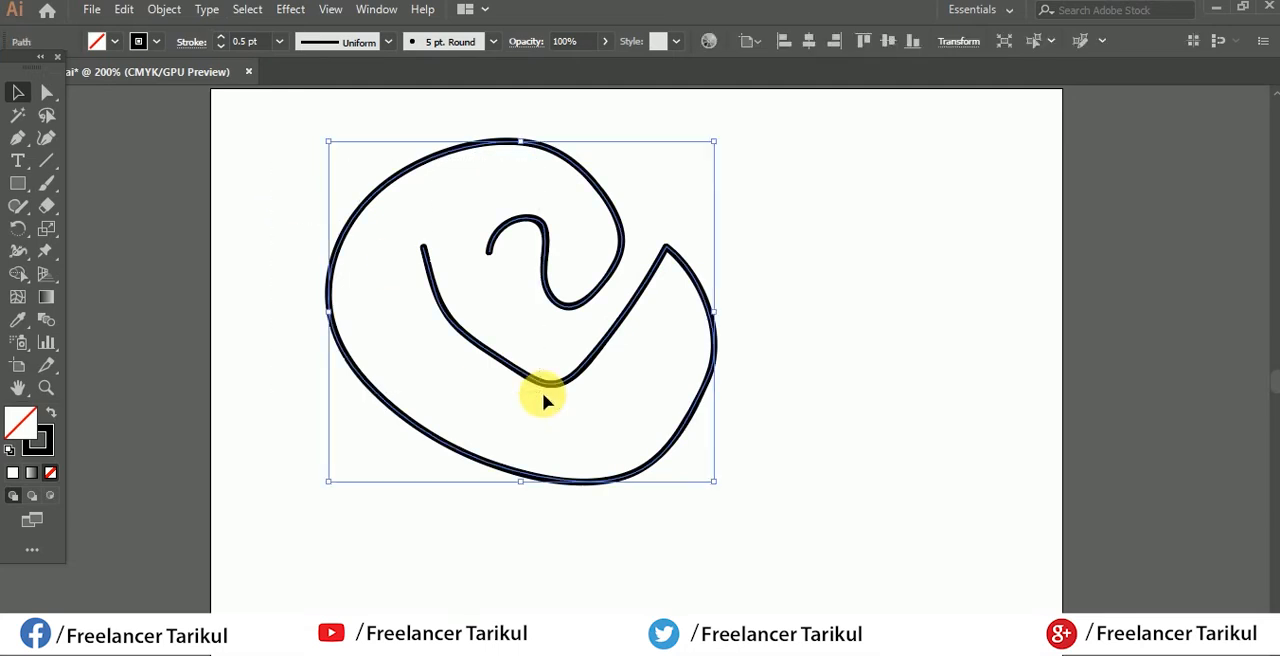
key("Delete")
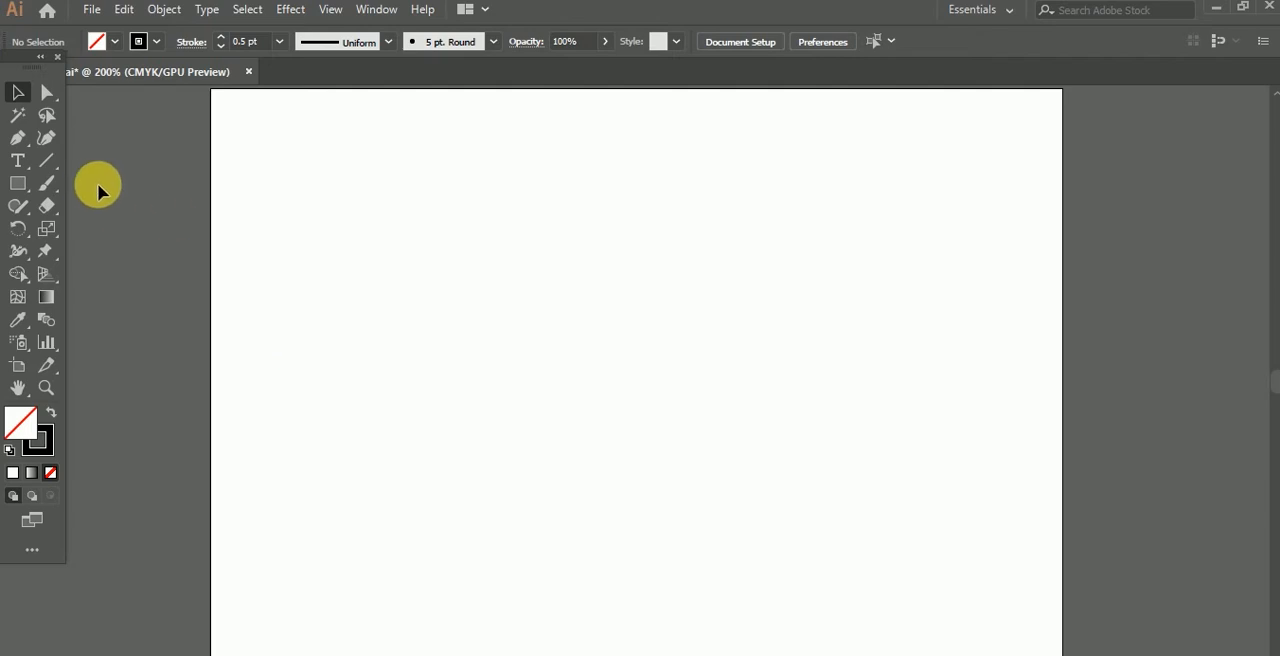
Step: Paint seven diagonal strokes across the upper artboard with the Paintbrush, making the brush progressively thinner
left_click(55, 186)
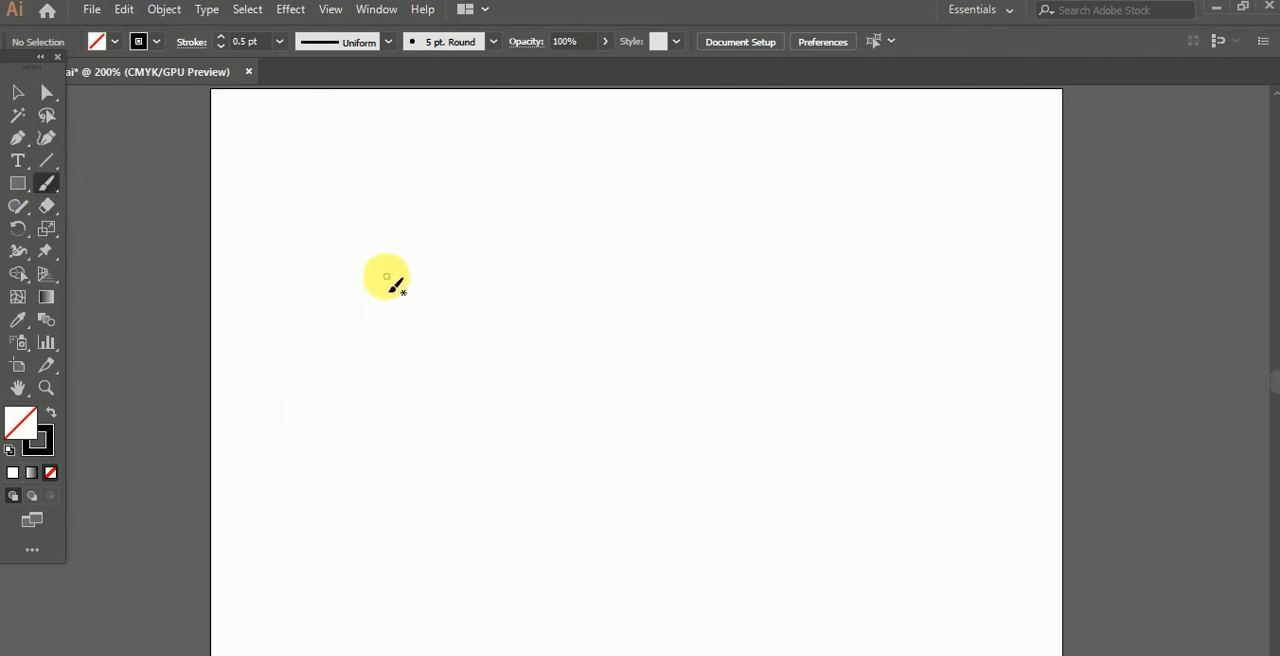
left_click_drag(393, 261, 597, 471)
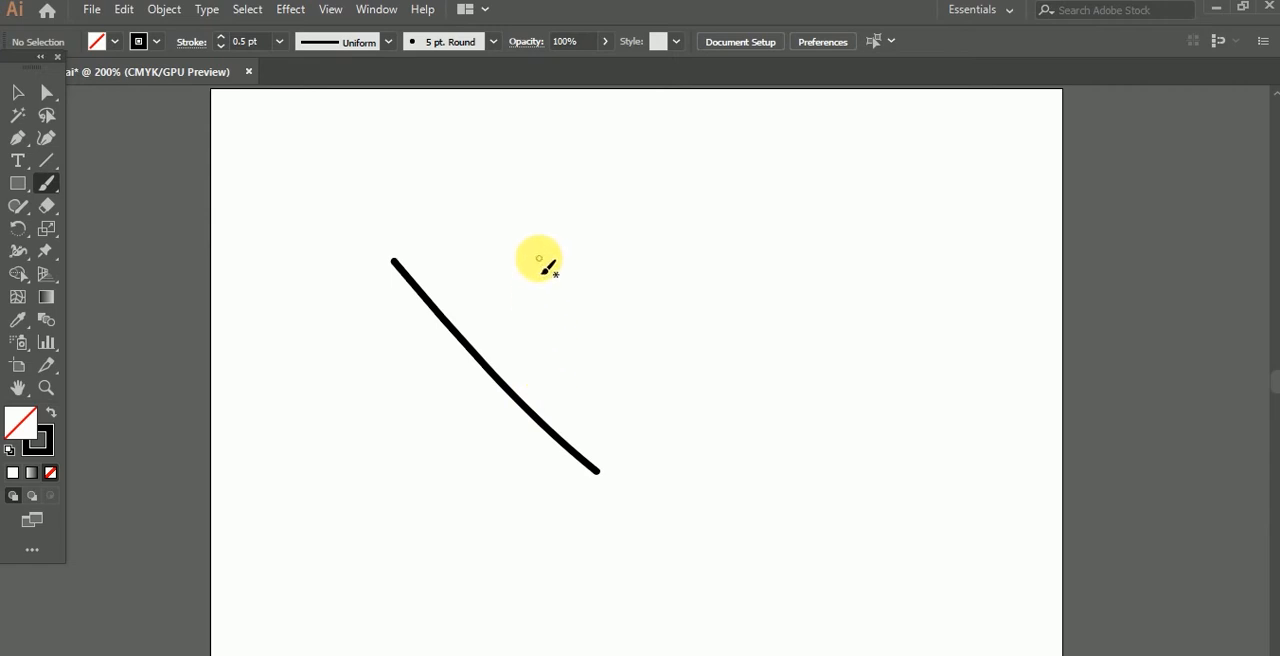
left_click_drag(539, 259, 640, 375)
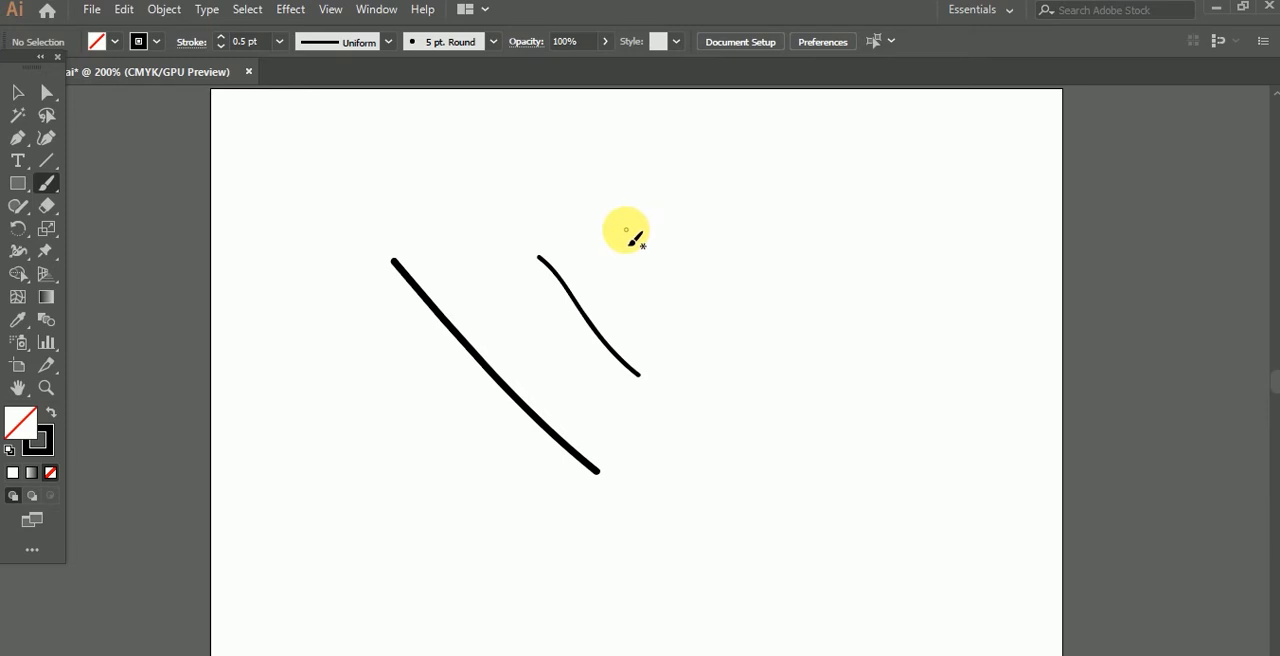
left_click_drag(626, 230, 745, 354)
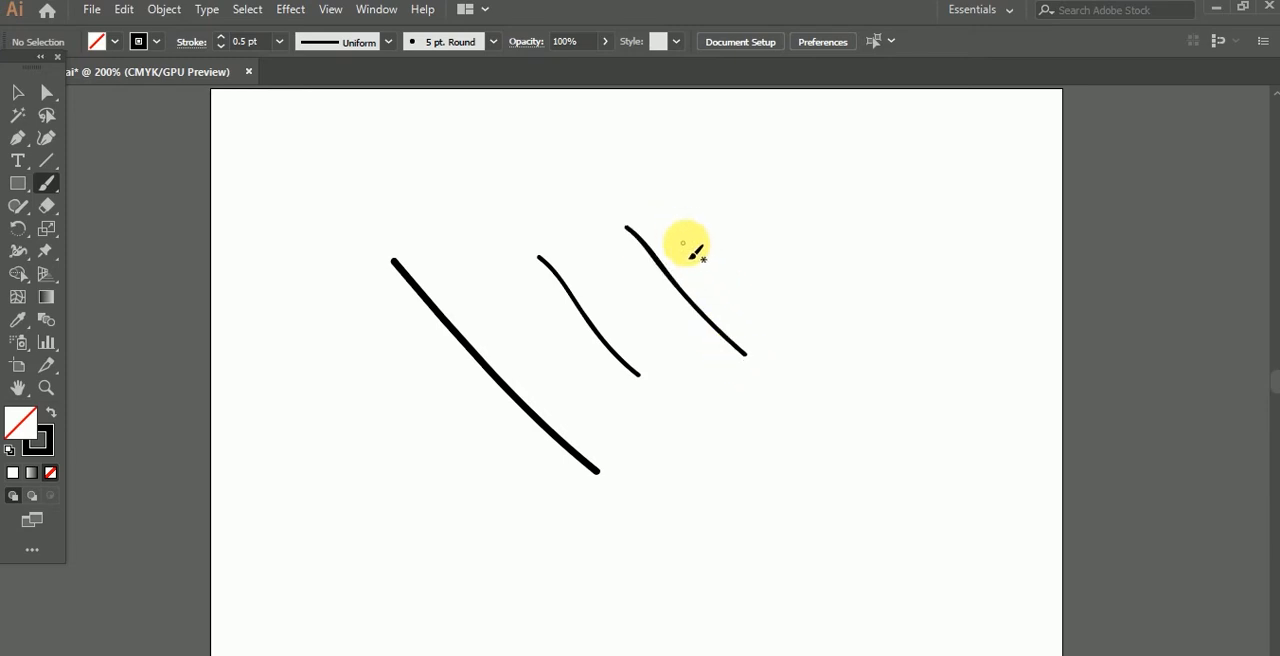
left_click_drag(689, 192, 828, 350)
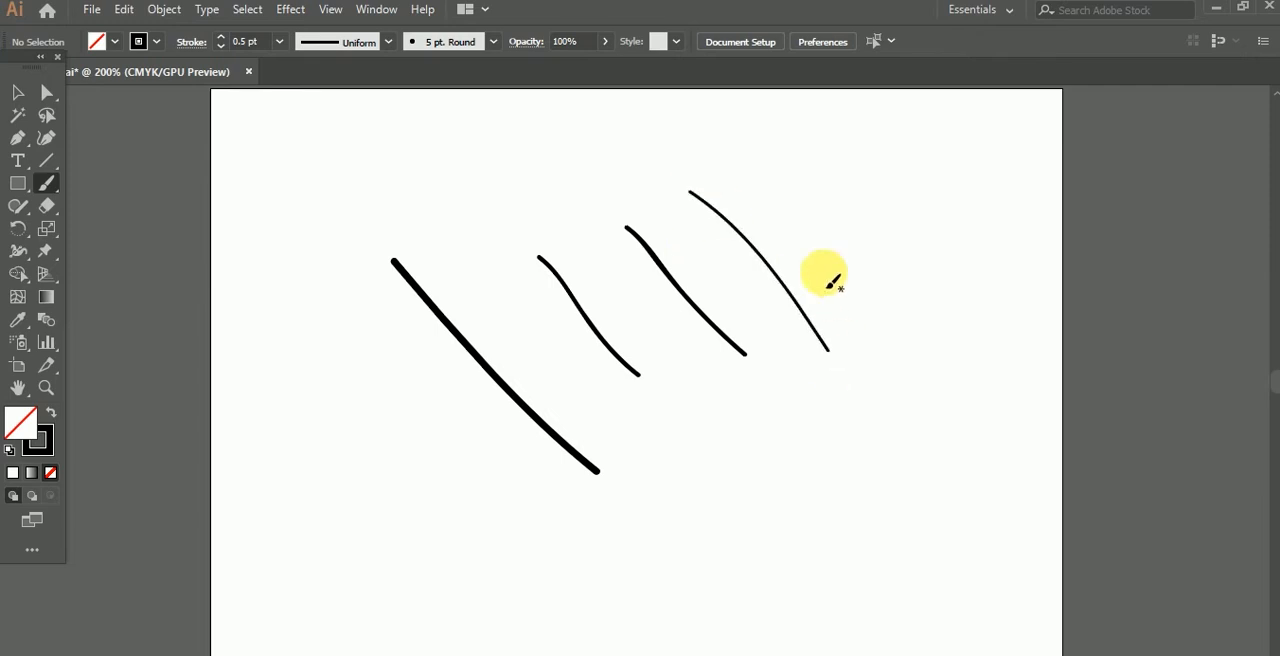
left_click_drag(747, 186, 896, 366)
left_click_drag(806, 194, 905, 328)
left_click_drag(866, 176, 962, 302)
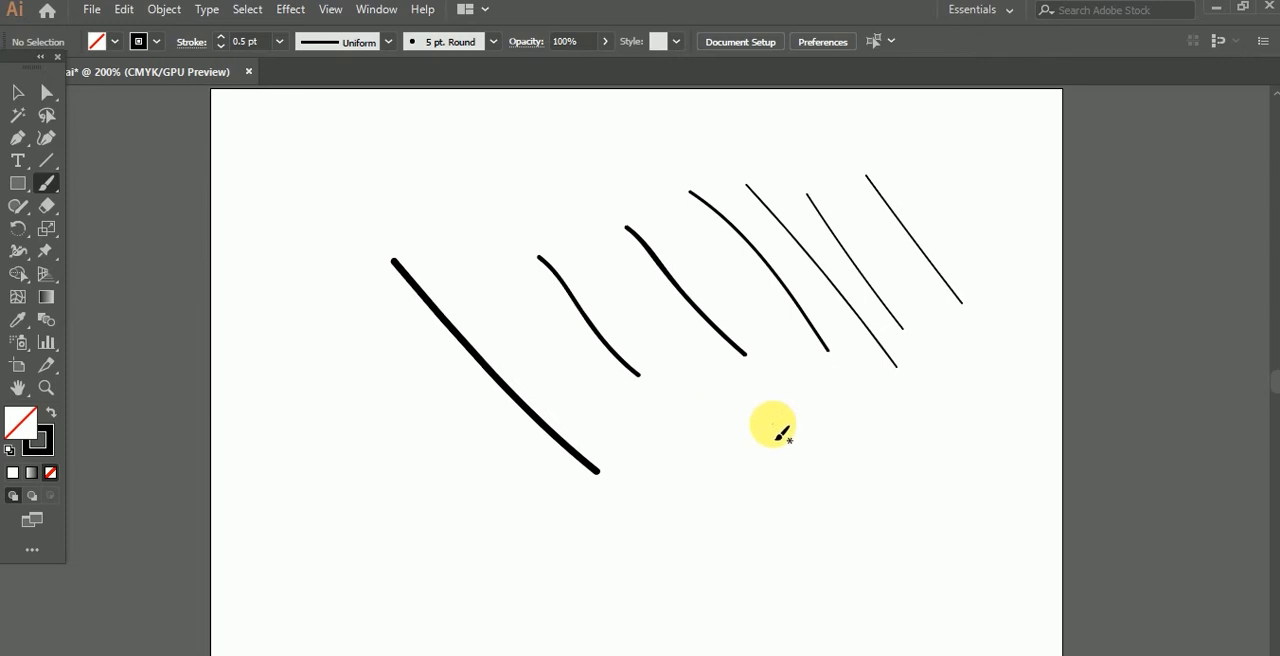
Step: Paint nine more diagonal strokes below the thin ones, making the brush progressively thicker
scroll(735, 388, "down", 2)
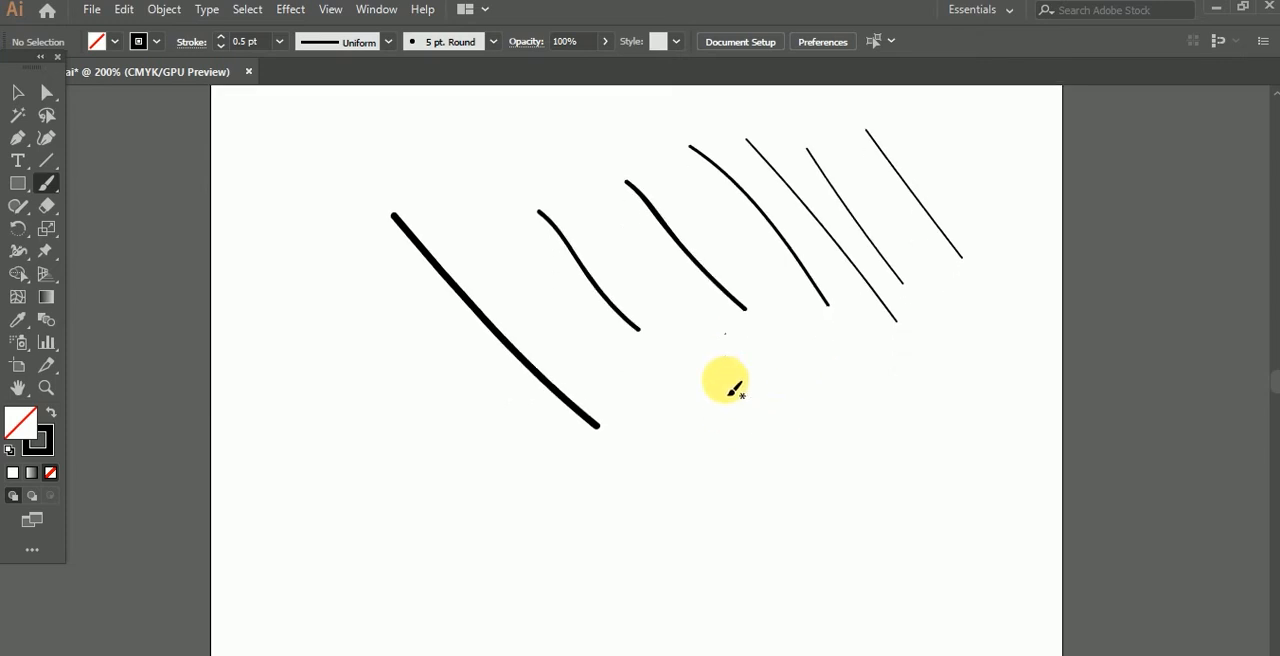
left_click_drag(666, 432, 790, 560)
left_click_drag(726, 398, 737, 412)
left_click_drag(788, 490, 846, 545)
left_click_drag(762, 370, 869, 531)
left_click_drag(778, 349, 896, 514)
mouse_move(822, 368)
left_mouse_down()
mouse_move(915, 490)
mouse_move(911, 420)
mouse_move(928, 475)
left_mouse_up()
left_click_drag(886, 338, 976, 483)
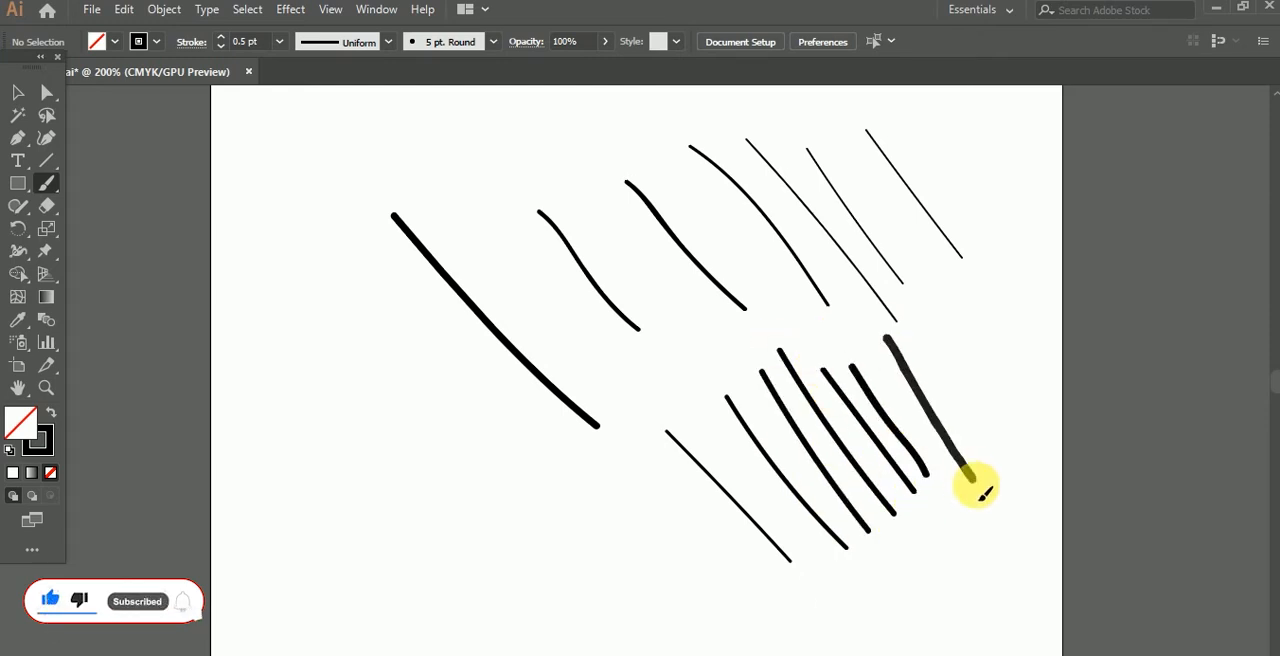
left_click_drag(910, 322, 1010, 495)
left_click_drag(920, 294, 968, 393)
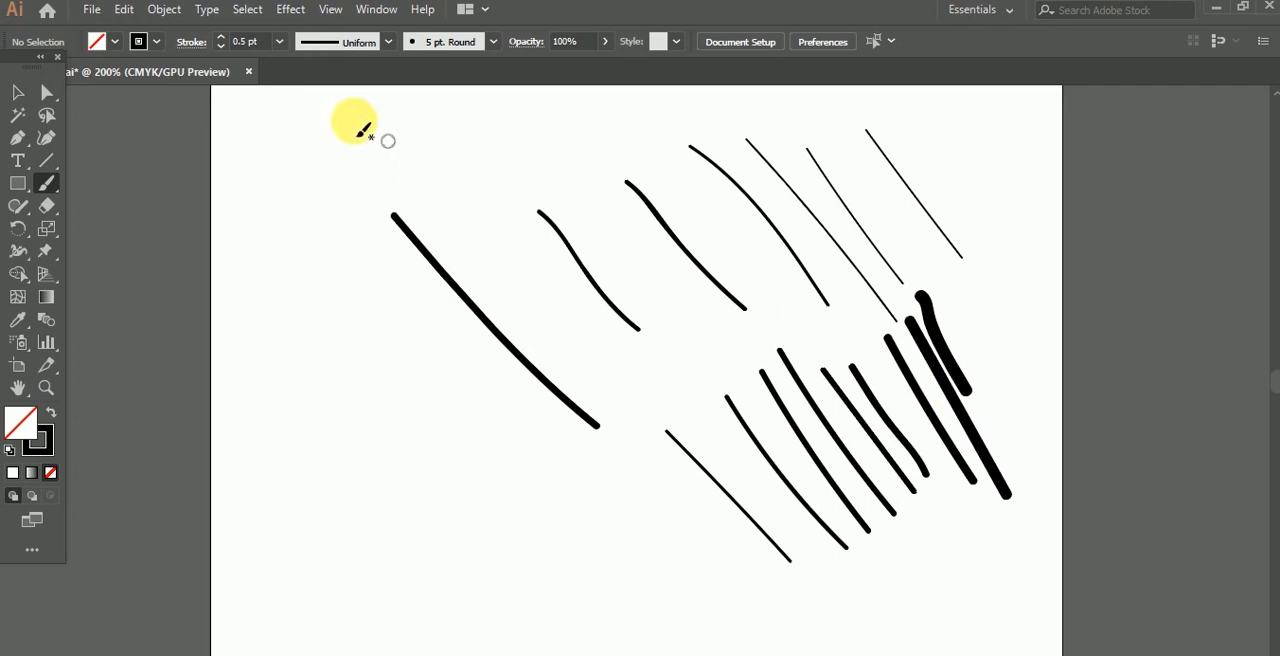
Step: Select all the painted diagonal strokes and delete them
left_click(18, 93)
left_click_drag(347, 153, 957, 517)
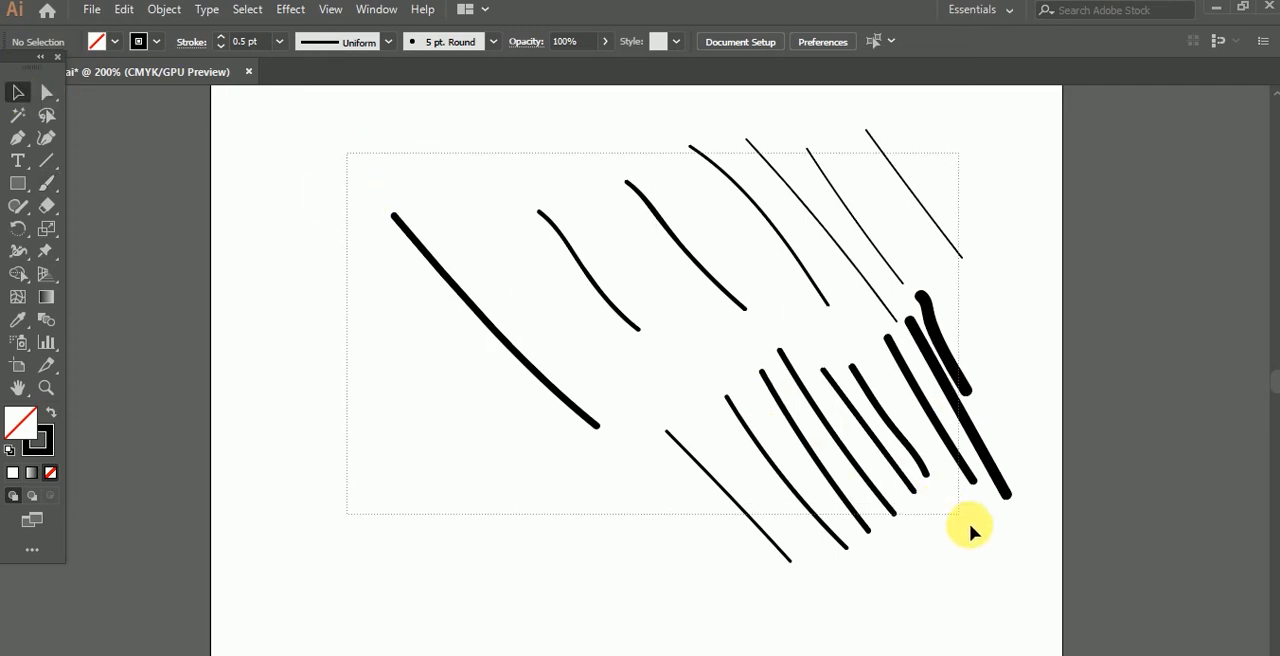
left_click_drag(1002, 560, 1000, 560)
key("Delete")
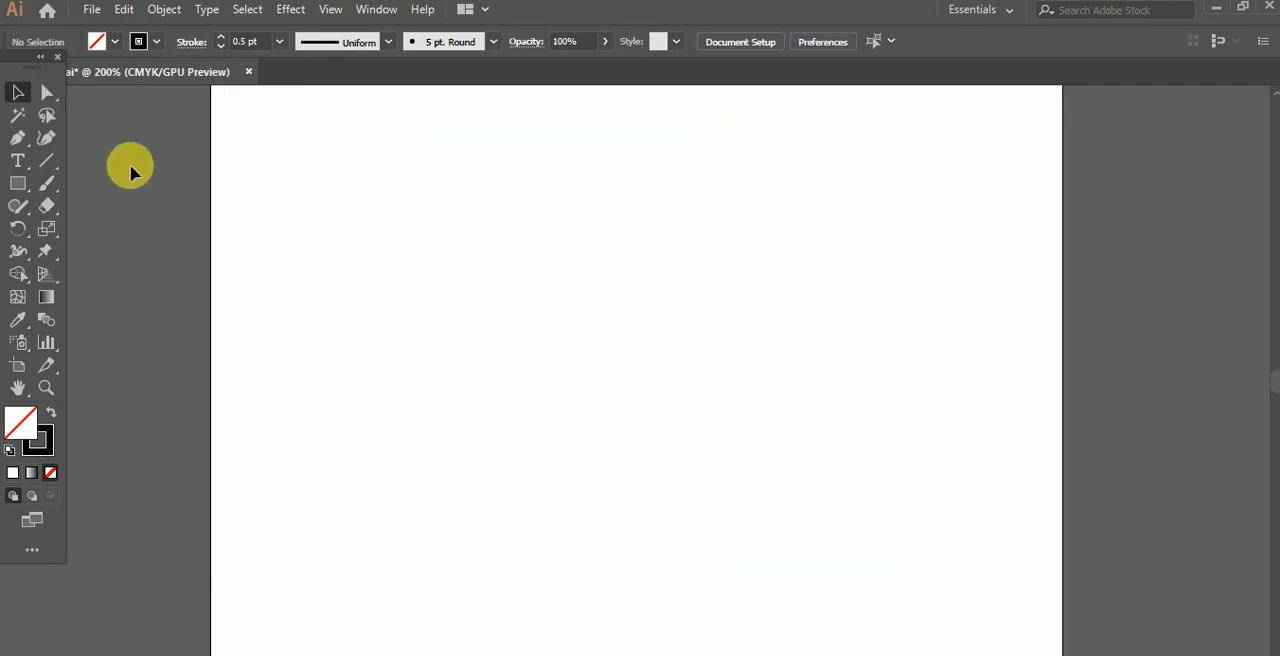
Step: Set the Paintbrush stroke to 1 pt and paint a freehand signature with a dot and a long sweeping underline
left_click(47, 182)
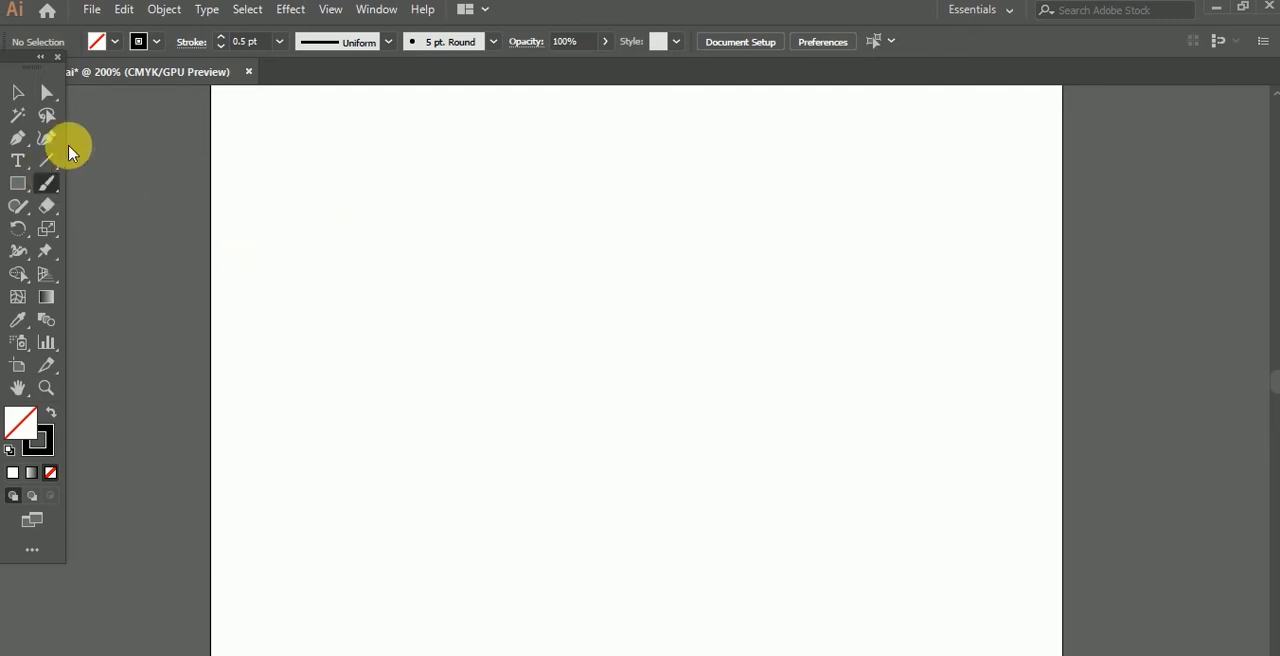
key("]")
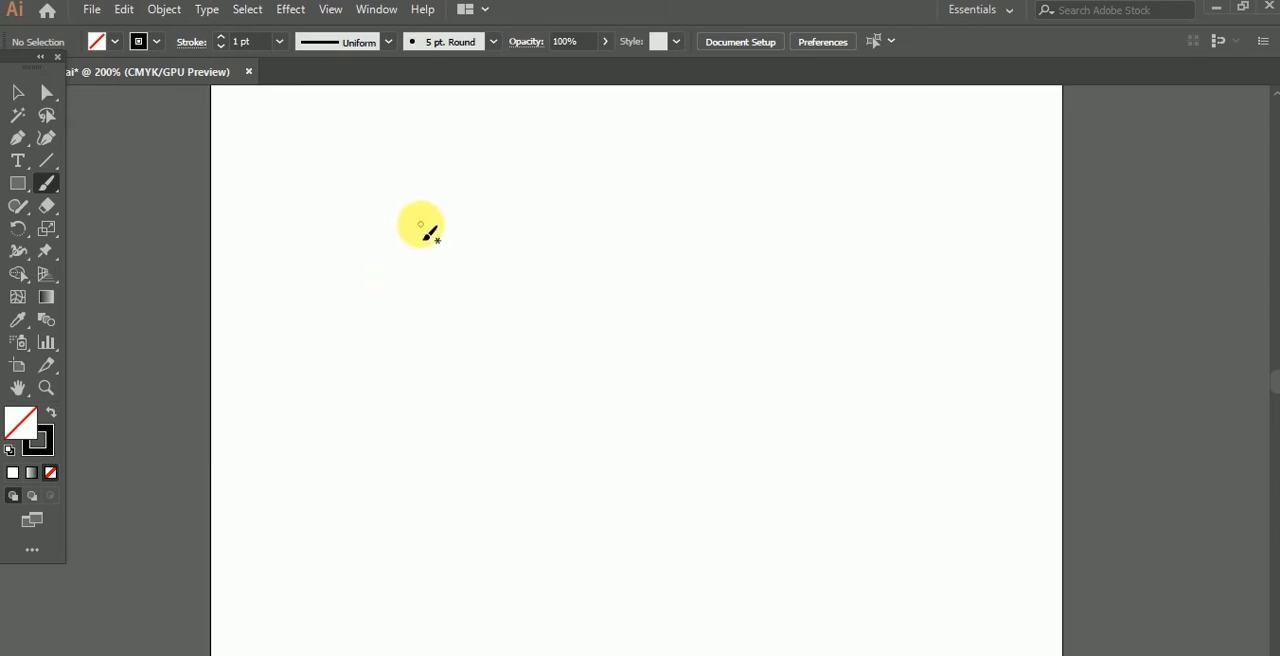
left_click_drag(420, 224, 448, 322)
mouse_move(414, 256)
left_mouse_down()
mouse_move(443, 266)
mouse_move(468, 232)
mouse_move(505, 247)
mouse_move(580, 205)
mouse_move(411, 331)
mouse_move(1172, 104)
left_mouse_up()
left_click(494, 206)
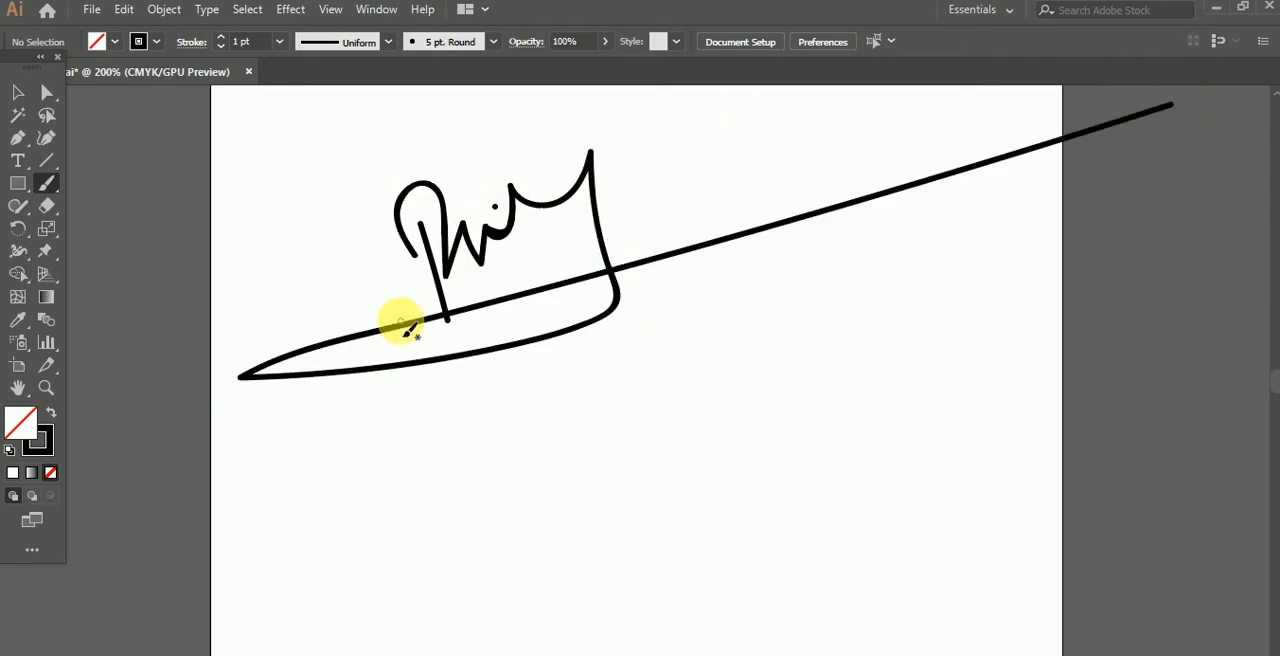
Step: Paint a second freehand signature with a dot and a looped underline in the empty area below the first
scroll(478, 344, "down", 4)
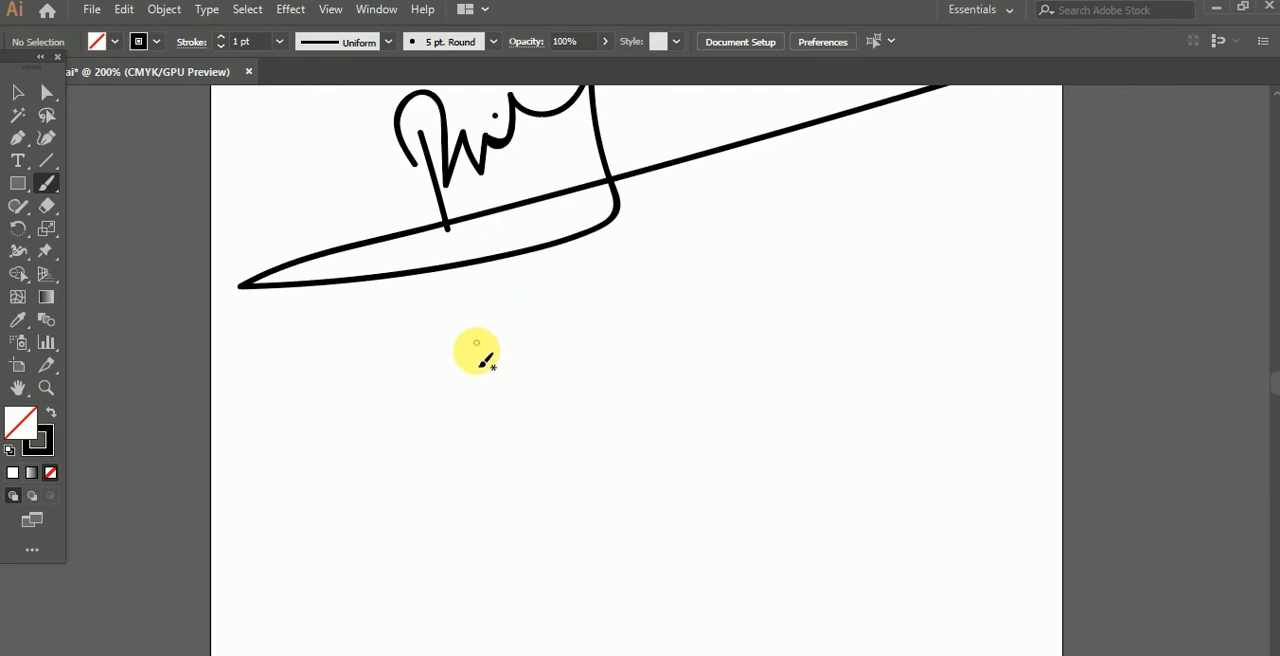
scroll(547, 411, "down", 9)
left_click_drag(508, 233, 530, 325)
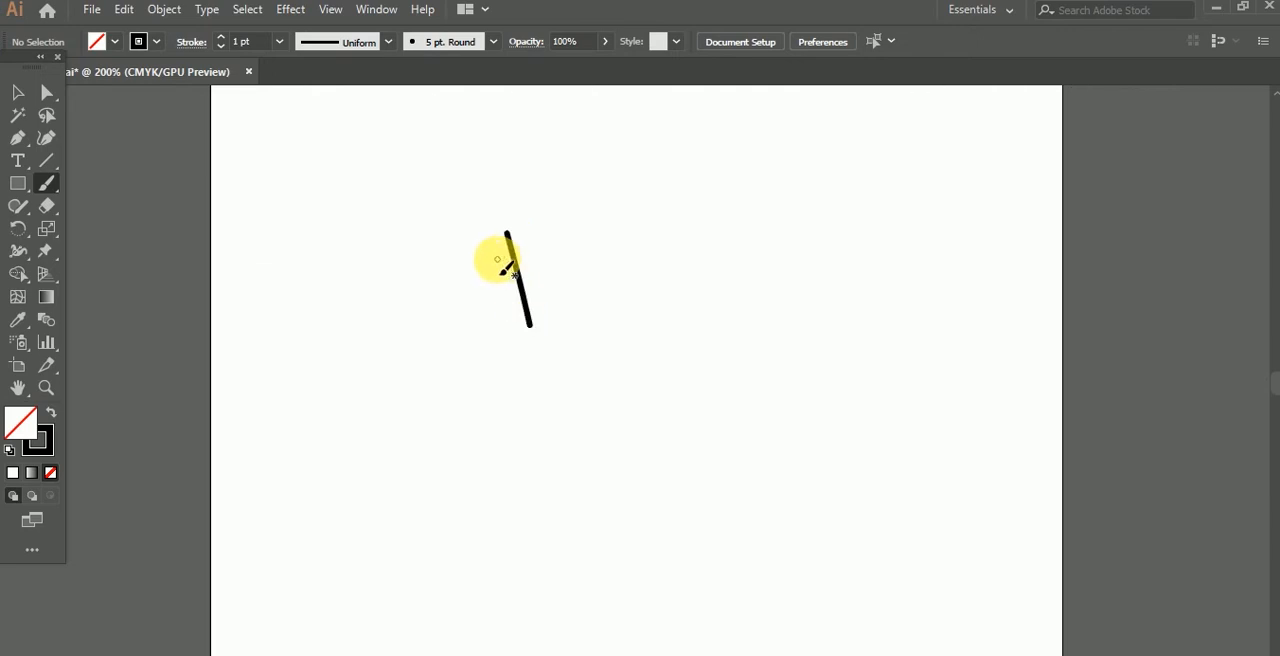
mouse_move(504, 266)
left_mouse_down()
mouse_move(492, 220)
mouse_move(552, 236)
mouse_move(554, 262)
mouse_move(538, 265)
mouse_move(580, 309)
mouse_move(594, 271)
mouse_move(603, 294)
mouse_move(629, 285)
mouse_move(653, 236)
mouse_move(606, 334)
mouse_move(490, 356)
mouse_move(722, 237)
left_mouse_up()
left_click(585, 237)
Step: Paint a third signature below the second, ending in a long line that runs past the artboard's edge
scroll(608, 363, "down", 2)
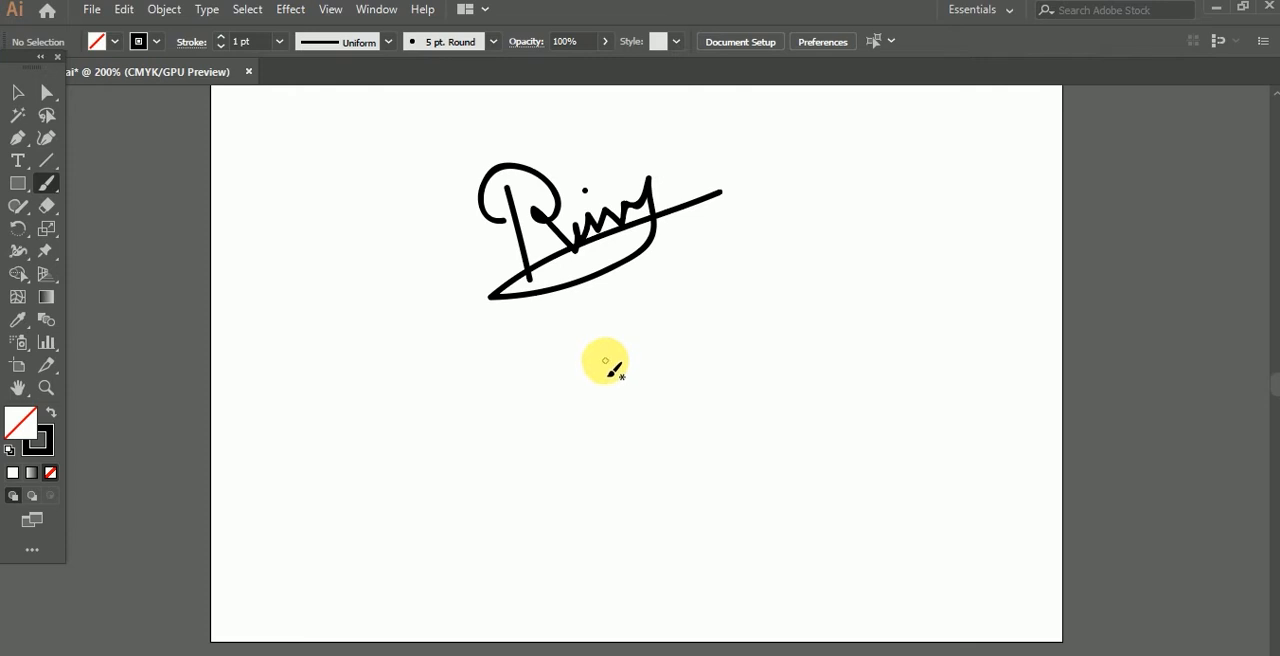
left_click_drag(597, 360, 623, 440)
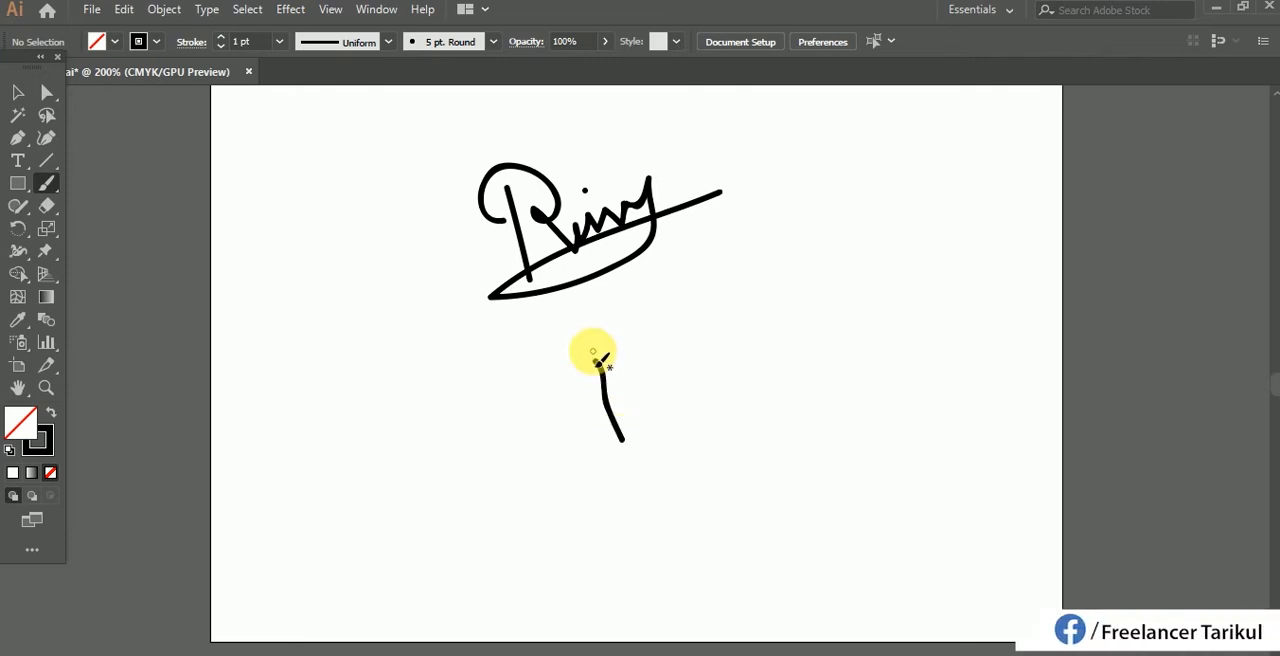
mouse_move(594, 357)
left_mouse_down()
mouse_move(629, 371)
mouse_move(655, 345)
mouse_move(686, 409)
mouse_move(1190, 122)
left_mouse_up()
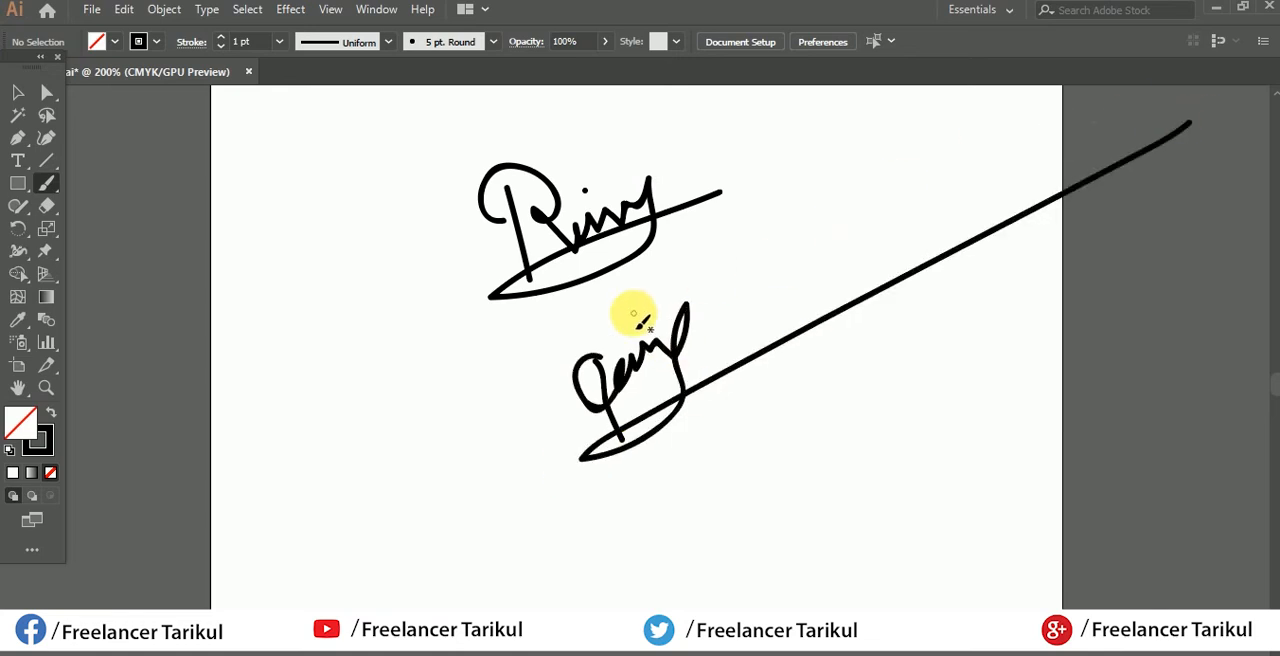
Step: Paint a fourth signature beside the third, with a large oval initial, two dots and an underline
mouse_move(326, 390)
left_mouse_down()
mouse_move(375, 428)
mouse_move(405, 428)
mouse_move(487, 386)
mouse_move(357, 412)
mouse_move(354, 494)
mouse_move(484, 380)
left_mouse_up()
left_click(397, 400)
left_click(430, 397)
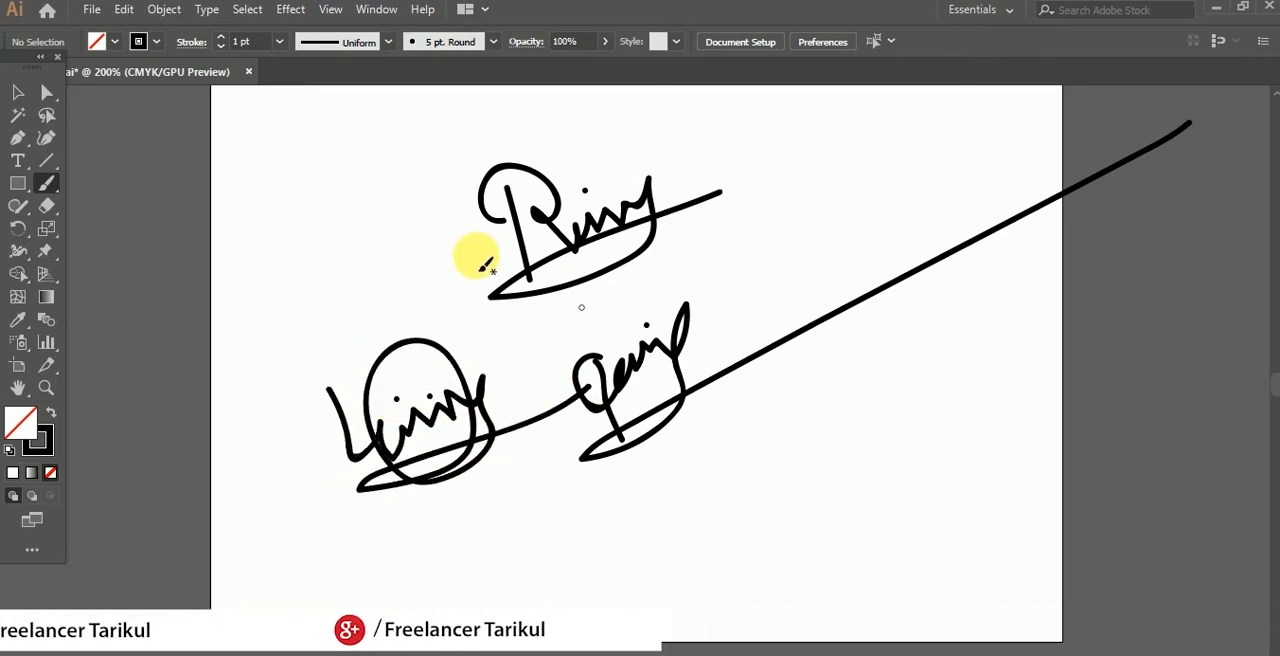
Step: Select the three signatures on the lower artboard and delete them
left_click(17, 92)
mouse_move(340, 159)
left_mouse_down()
mouse_move(580, 370)
mouse_move(791, 519)
mouse_move(777, 521)
left_mouse_up()
key("Delete")
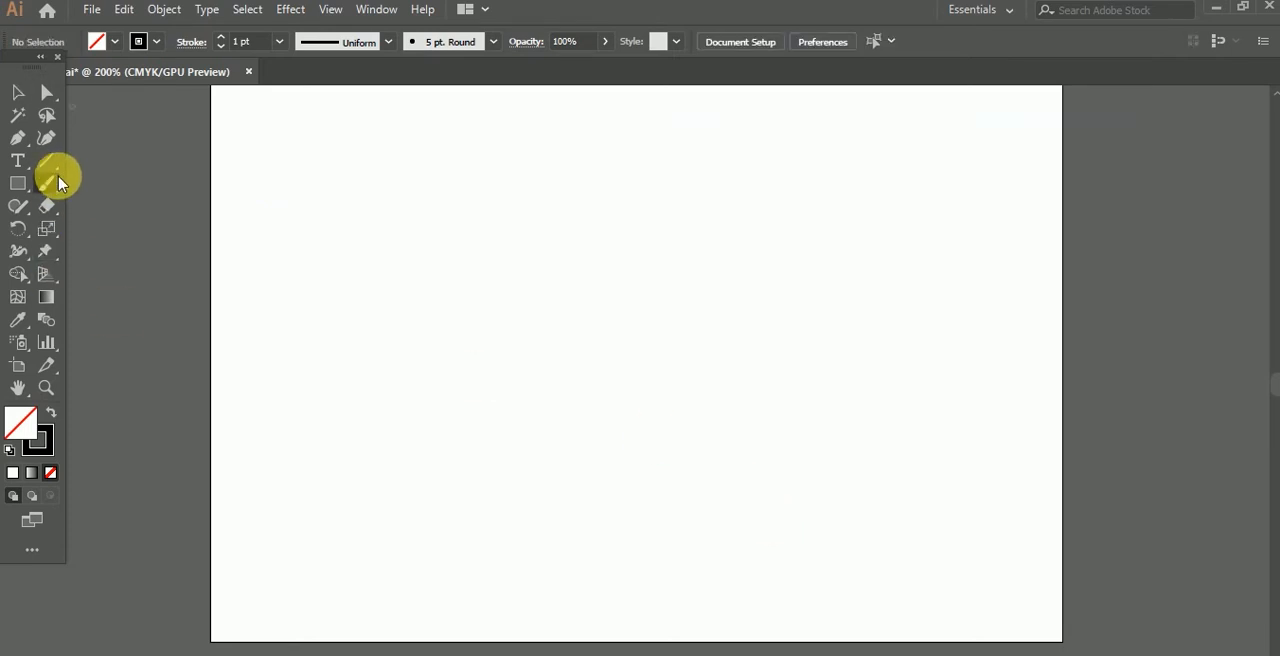
Step: Paint a leaf outline with a midrib and several short side veins using the Paintbrush tool
left_click(57, 178)
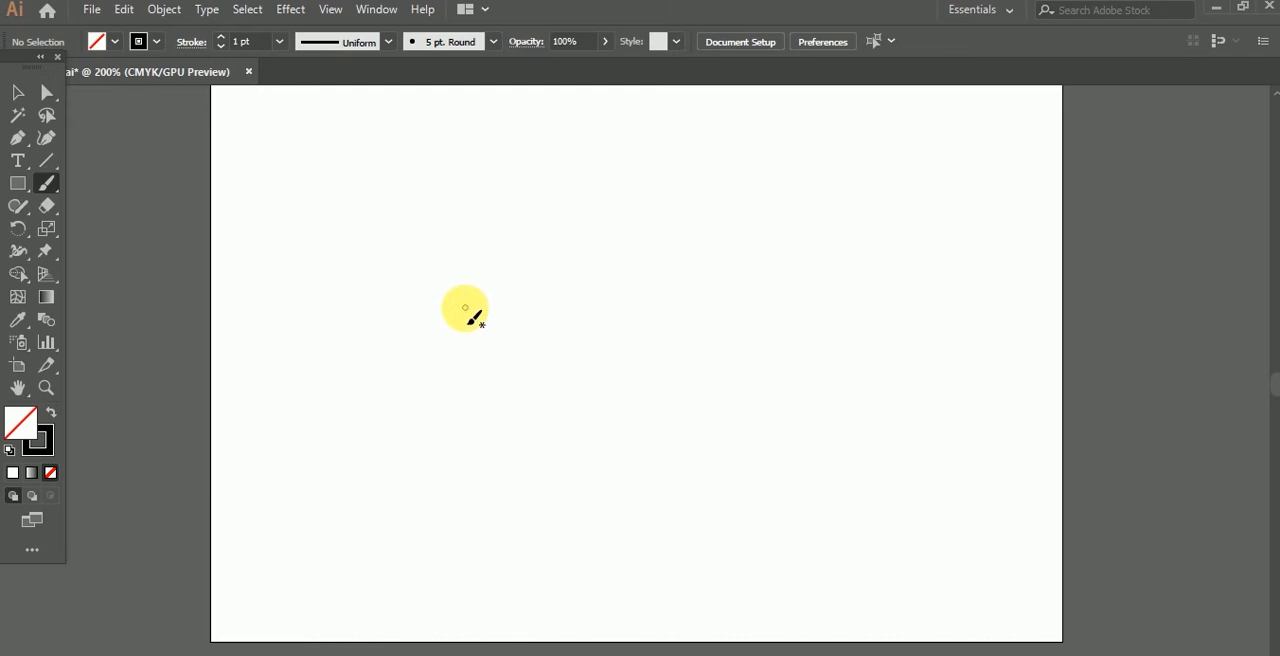
mouse_move(617, 241)
left_mouse_down()
mouse_move(533, 251)
mouse_move(485, 351)
left_mouse_up()
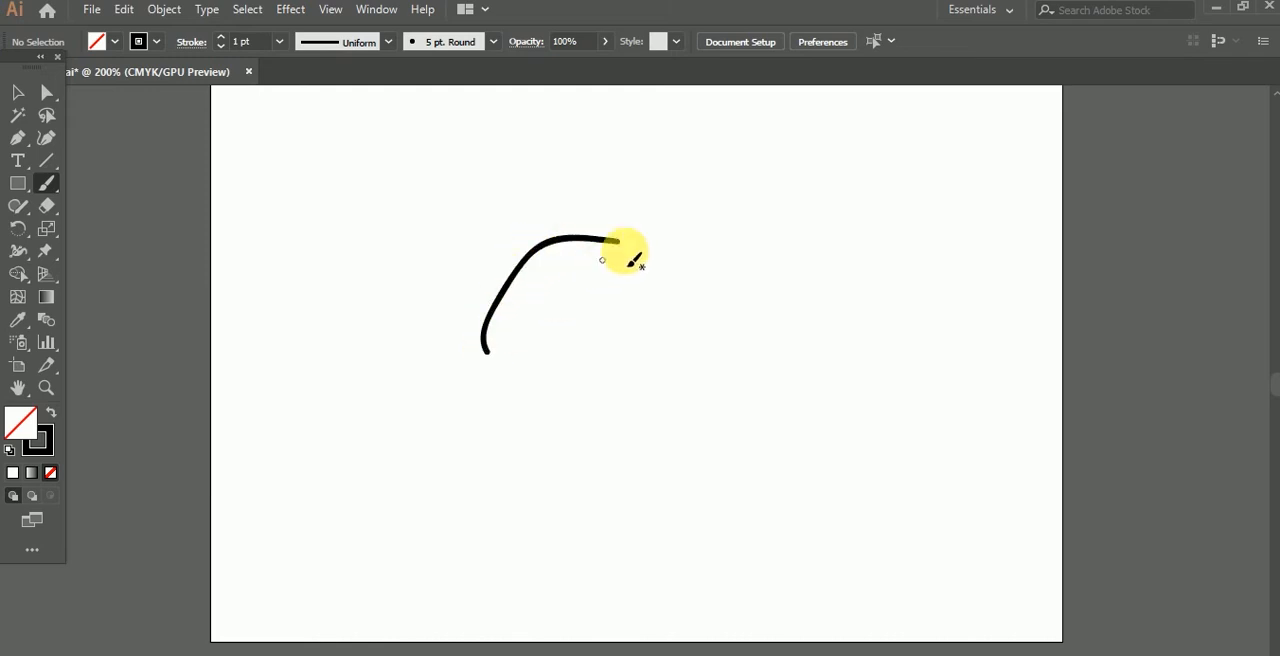
mouse_move(631, 249)
left_mouse_down()
mouse_move(616, 317)
mouse_move(553, 356)
mouse_move(479, 358)
mouse_move(629, 243)
mouse_move(578, 244)
mouse_move(573, 279)
mouse_move(538, 278)
mouse_move(534, 311)
left_mouse_up()
mouse_move(502, 274)
left_mouse_down()
mouse_move(510, 335)
mouse_move(533, 347)
left_mouse_up()
left_click_drag(550, 264, 580, 341)
left_click_drag(583, 270, 611, 329)
left_click_drag(618, 276, 621, 285)
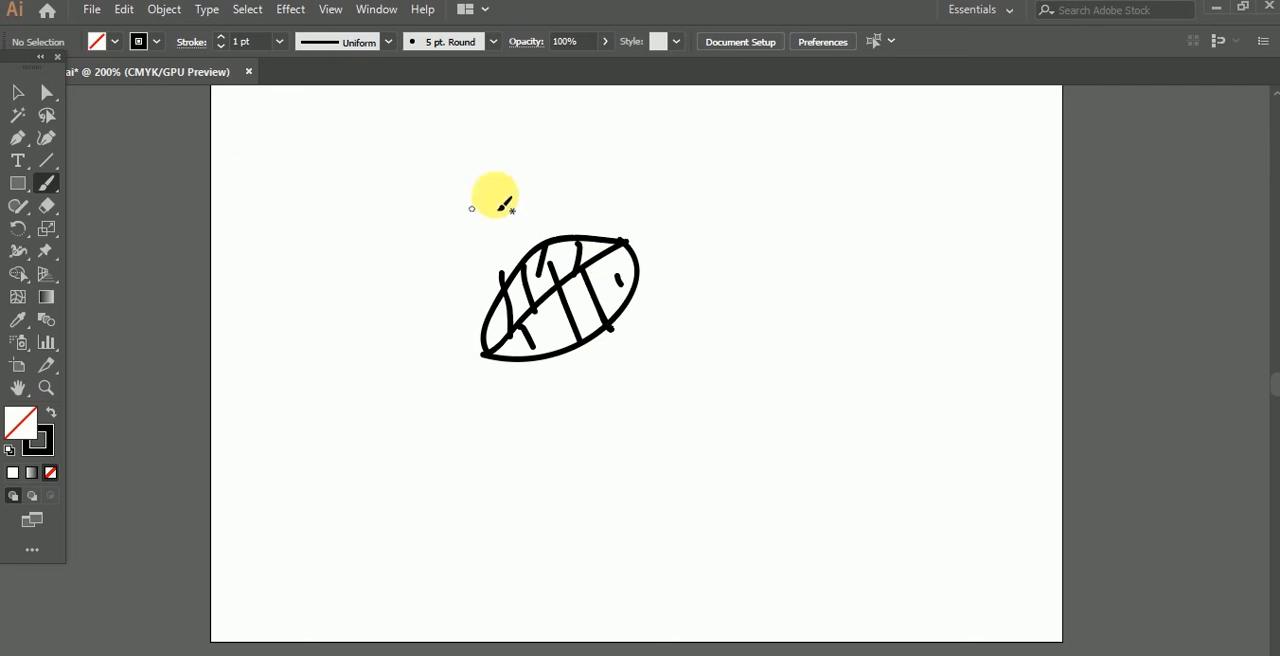
Step: Select all strokes of the painted leaf and delete them
left_click(17, 93)
left_click_drag(318, 160, 770, 494)
key("Delete")
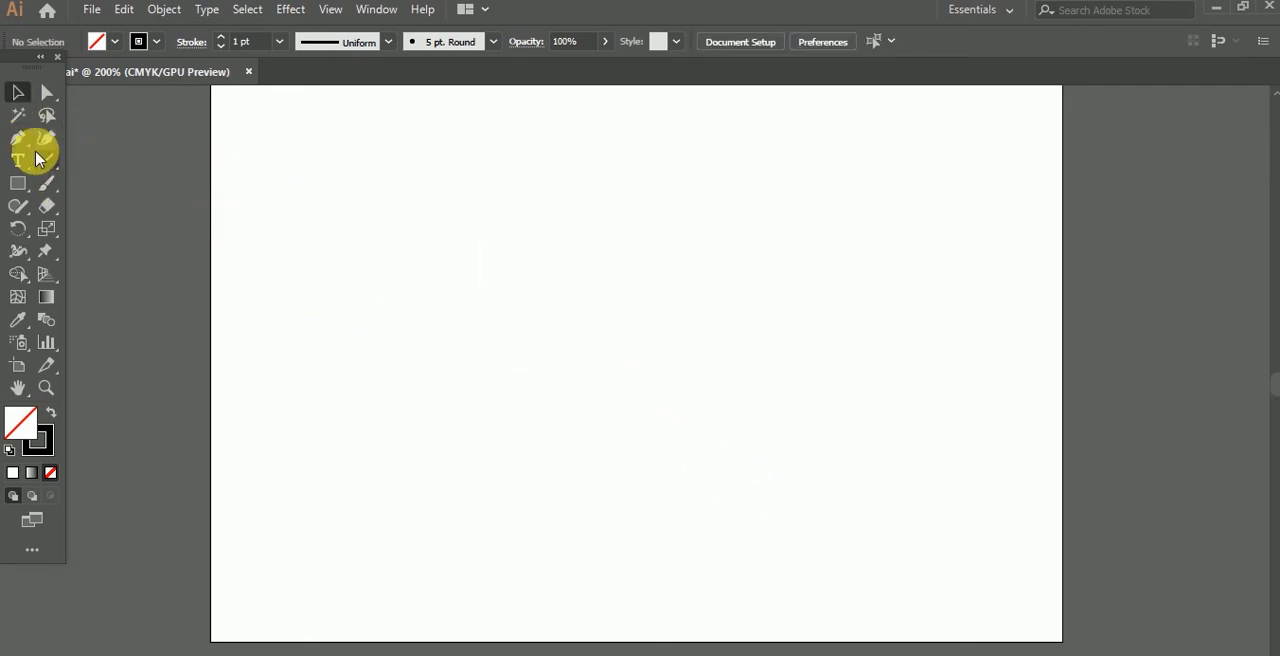
Step: Paint a short wavy horizontal stroke on the empty artboard and delete it
left_click(44, 186)
left_click_drag(385, 285, 630, 267)
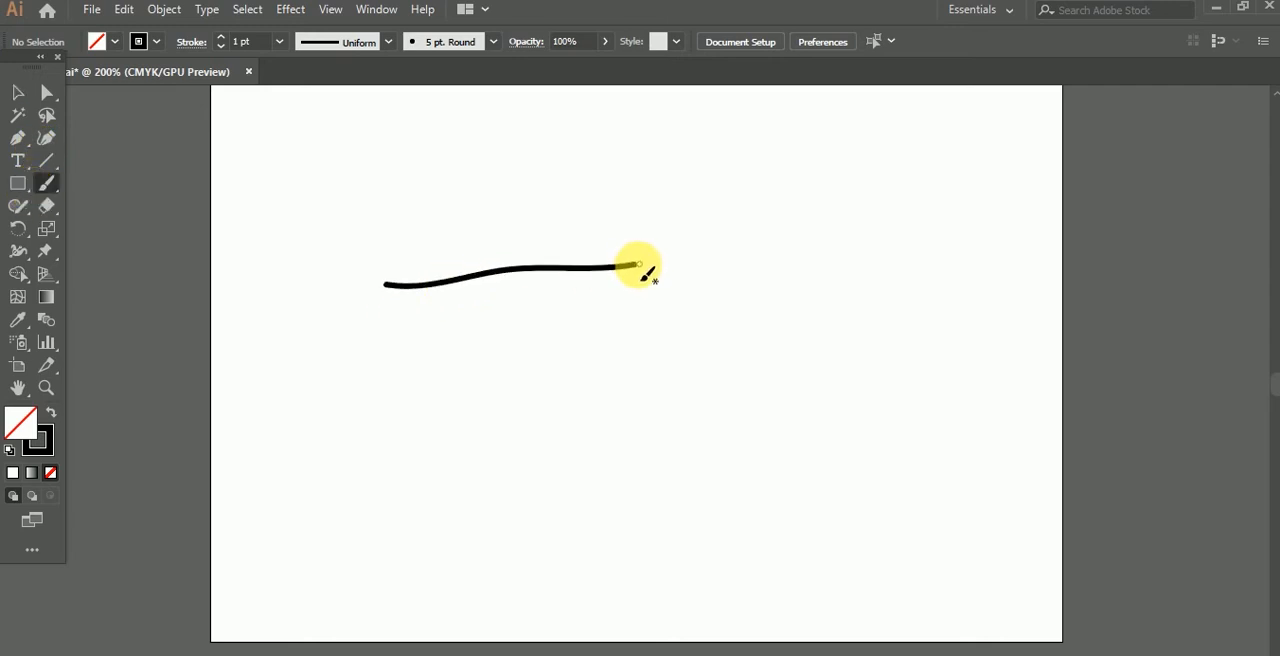
left_click(12, 97)
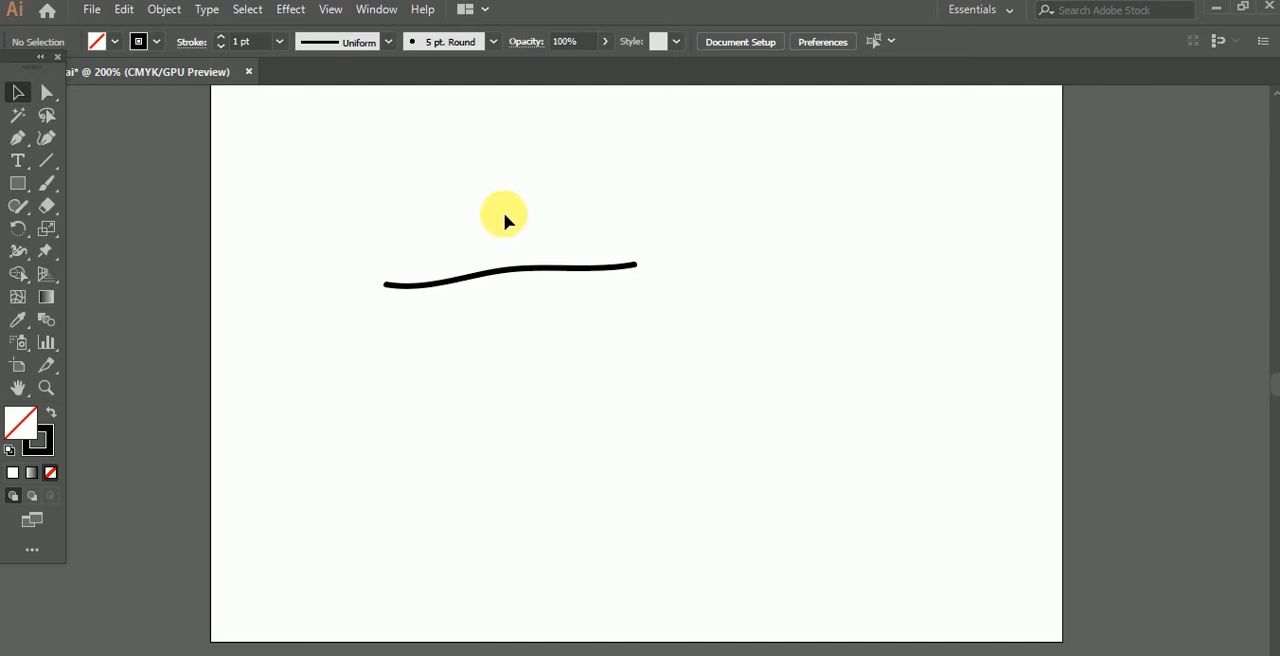
mouse_move(385, 196)
left_mouse_down()
mouse_move(480, 303)
mouse_move(586, 320)
left_mouse_up()
key("Delete")
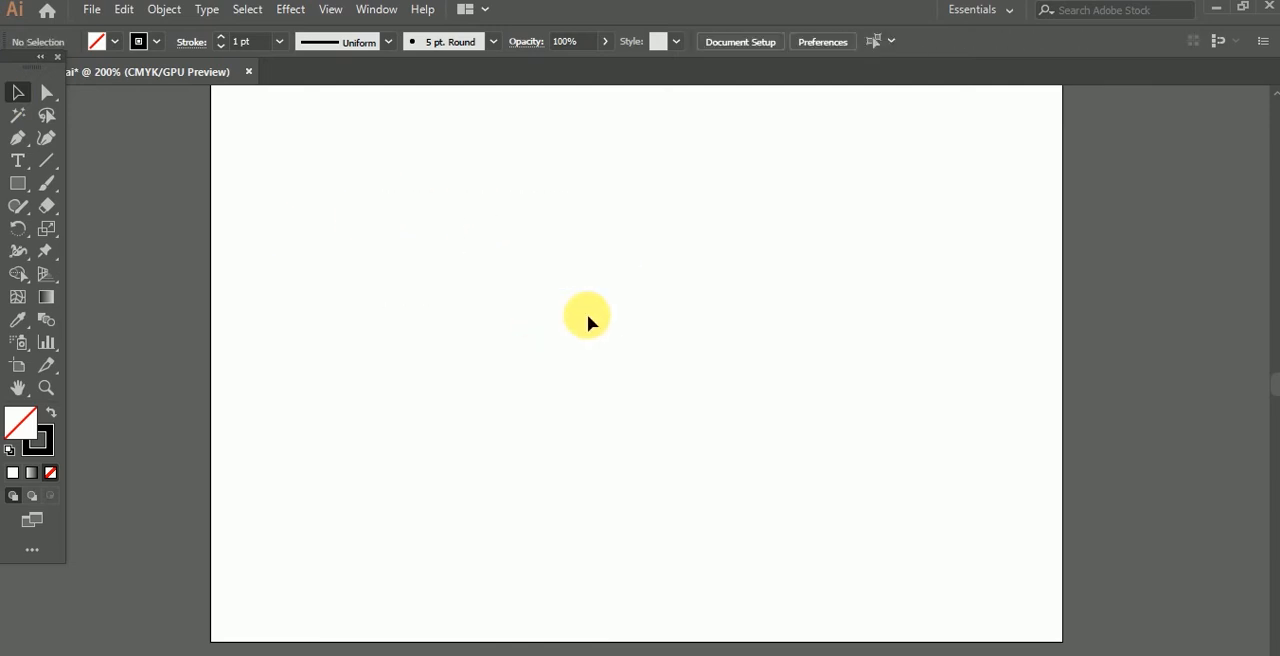
Step: Paint a thicker, nearly straight horizontal stroke across the middle of the artboard with the Paintbrush tool
left_click(46, 183)
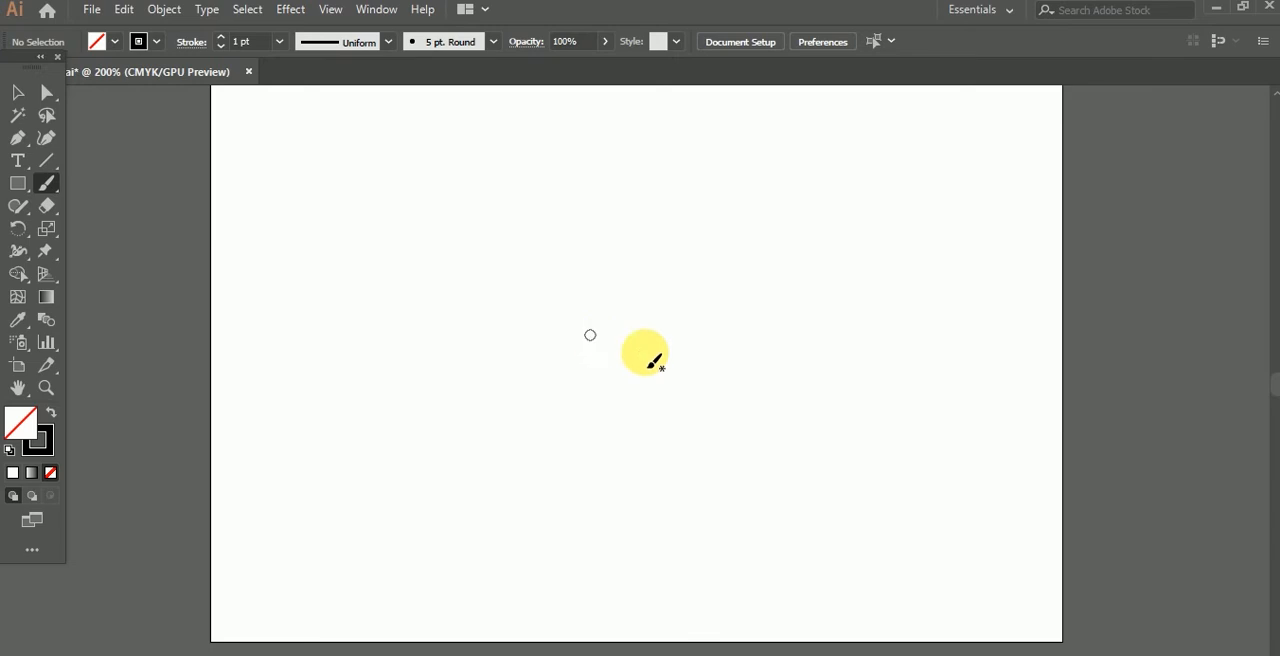
left_click_drag(343, 328, 714, 321)
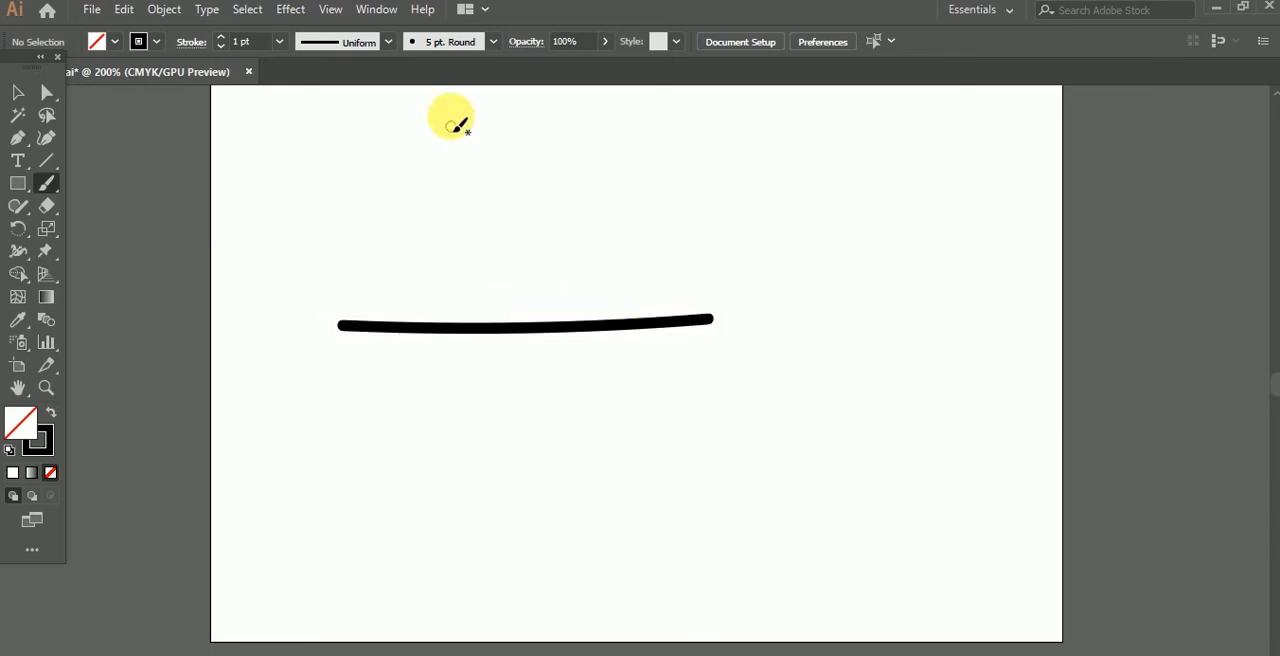
Step: Try the rough charcoal brush with a diagonal stroke across the horizontal line and undo that stroke
left_click(492, 45)
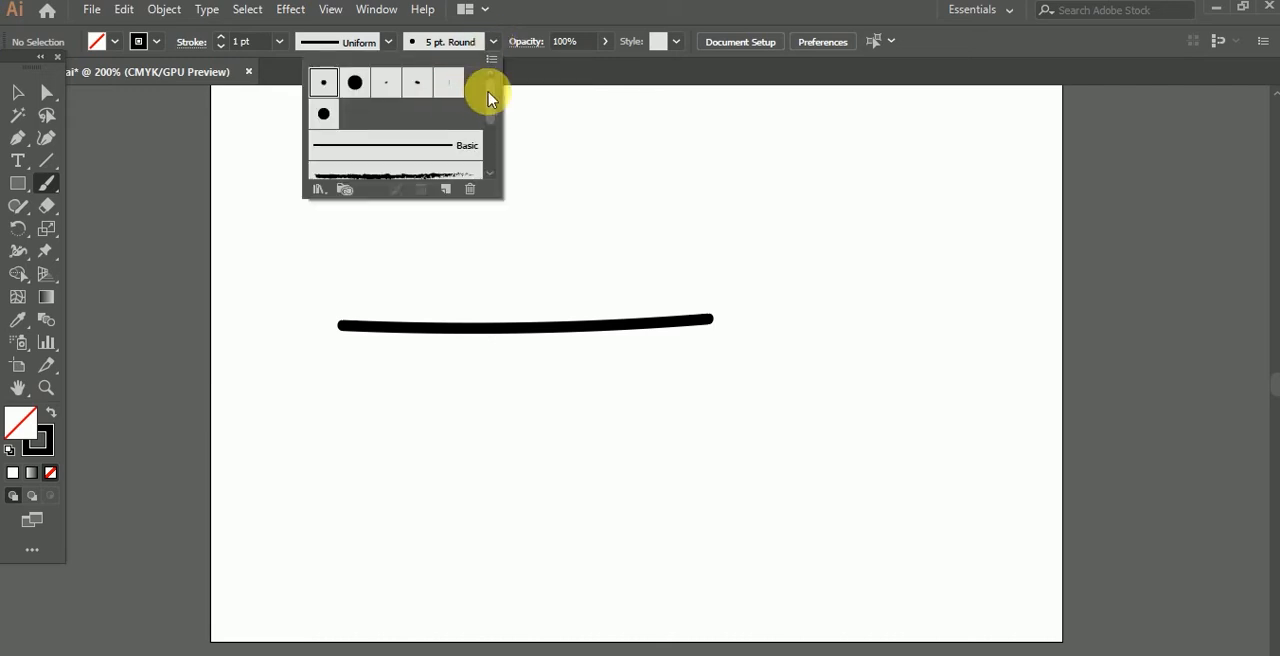
left_click_drag(492, 97, 492, 125)
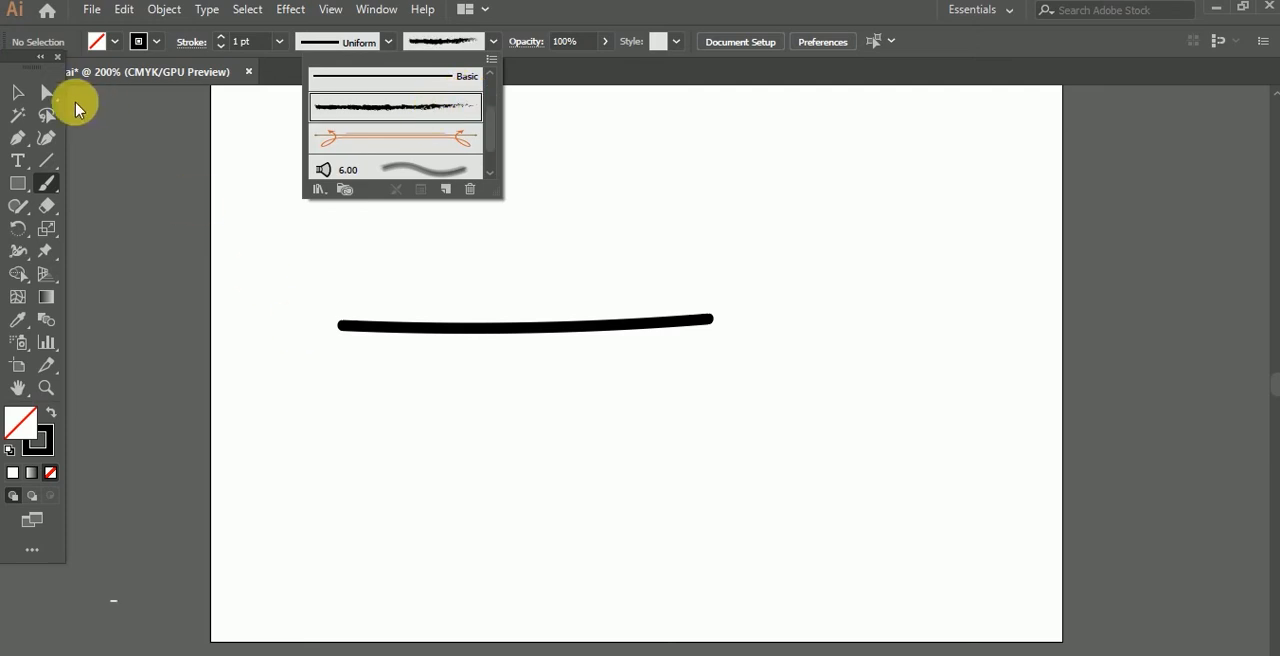
left_click_drag(258, 214, 548, 456)
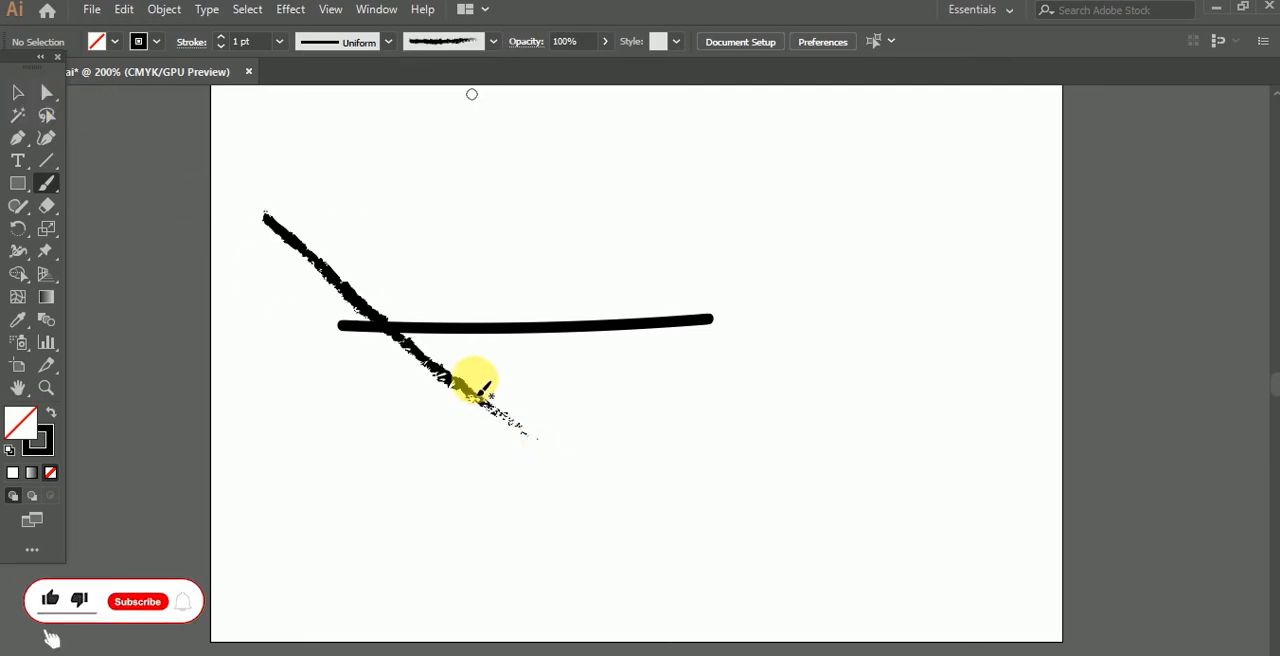
key("ctrl+z")
Step: Select the horizontal stroke and apply the rough charcoal brush definition to it
left_click(20, 96)
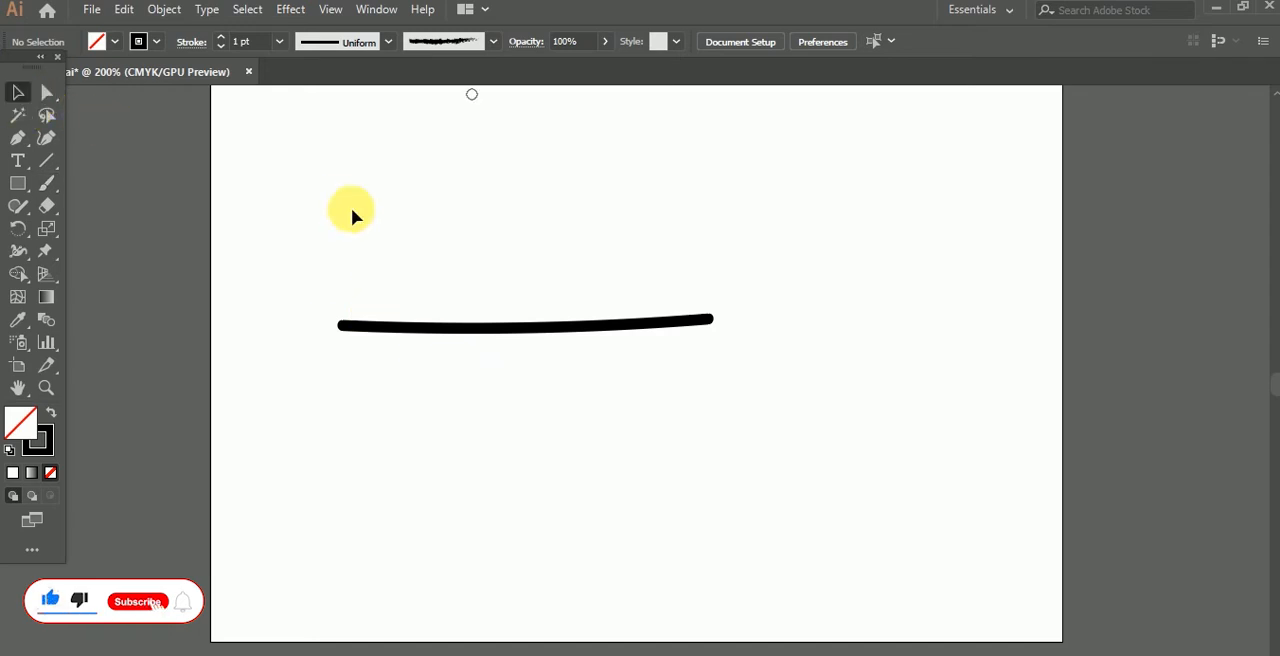
left_click_drag(351, 208, 586, 440)
left_click(493, 42)
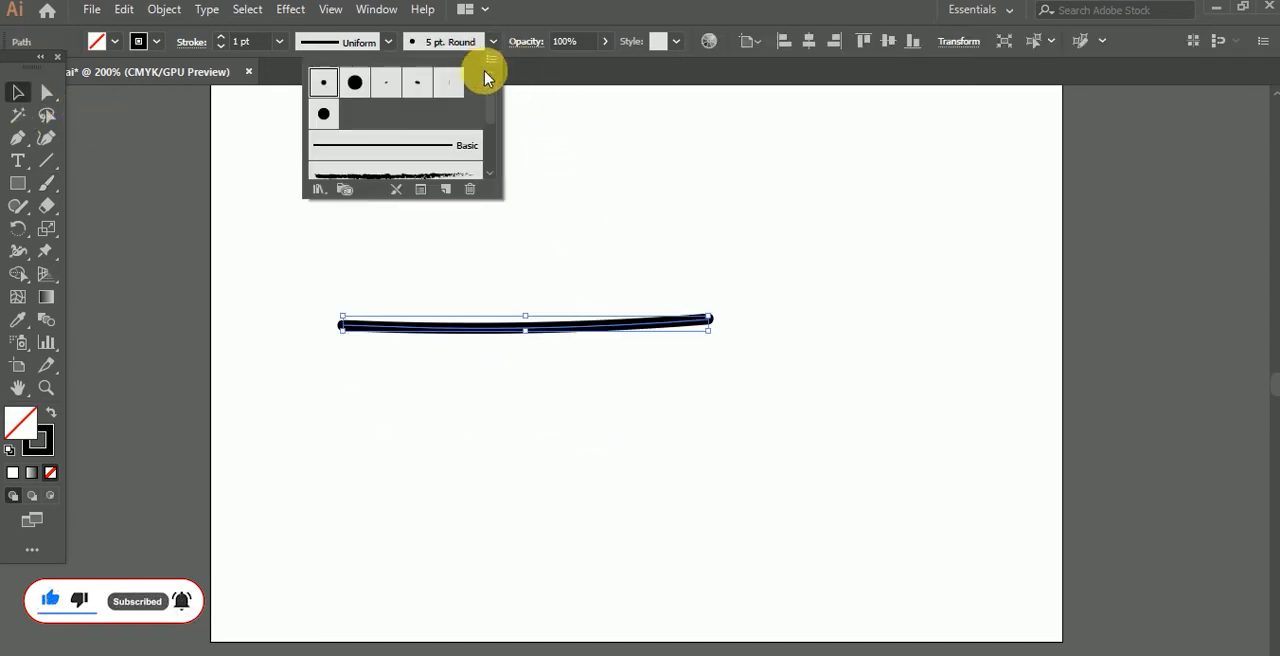
scroll(440, 140, "down", 4)
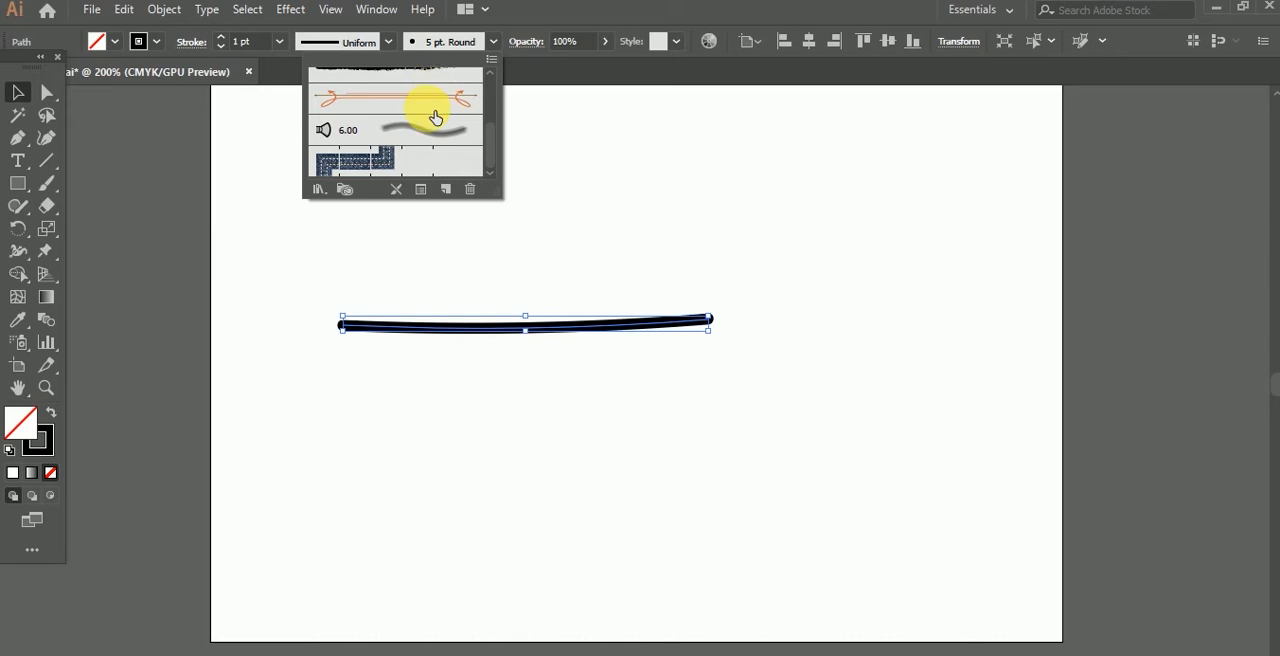
scroll(433, 118, "up", 3)
left_click(433, 125)
left_click(556, 262)
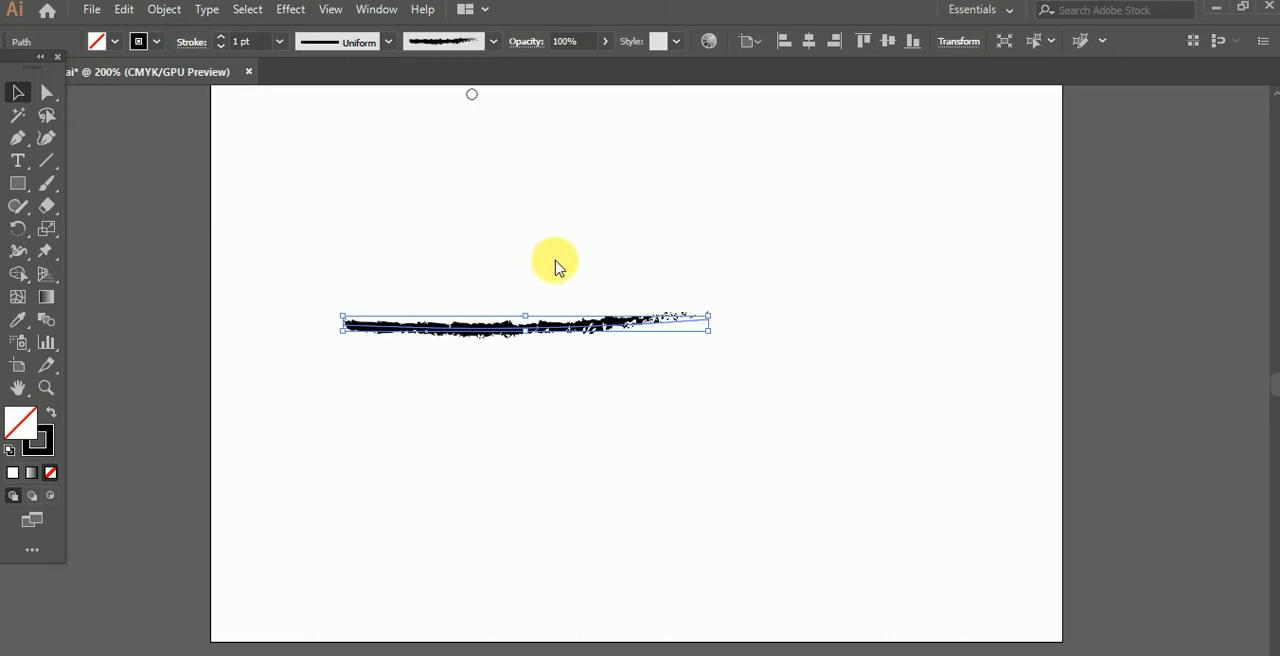
Step: Reselect the charcoal stroke in the middle of the artboard and delete it
left_click(553, 275)
left_click_drag(470, 281, 607, 388)
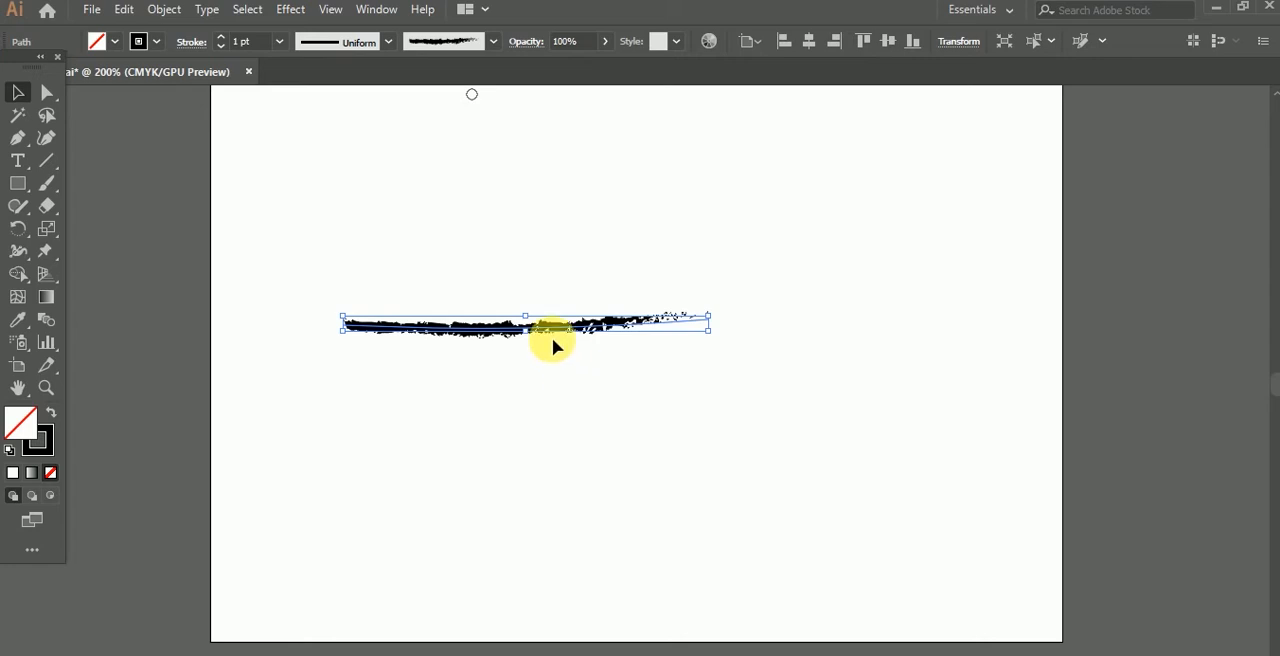
key("Delete")
Step: Paint several charcoal strokes in different directions across the artboard and undo them all
left_click(47, 183)
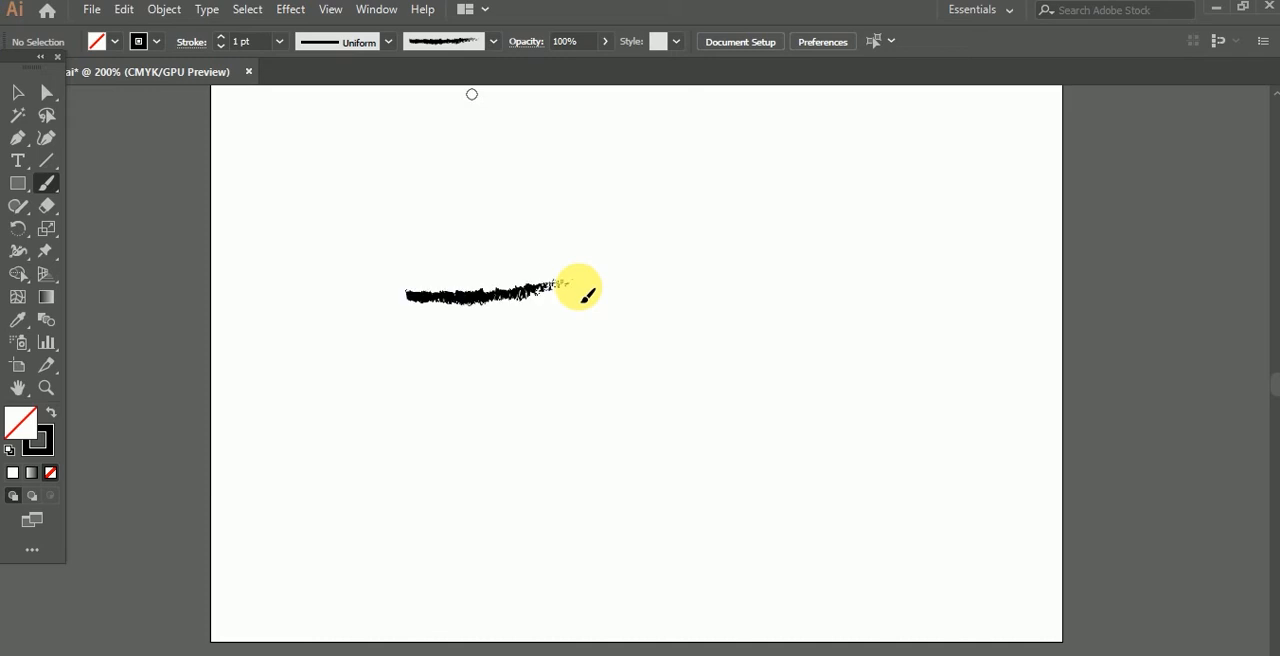
mouse_move(553, 208)
left_mouse_down()
mouse_move(638, 410)
mouse_move(640, 398)
left_mouse_up()
left_click_drag(710, 205, 845, 287)
left_click_drag(865, 180, 970, 175)
mouse_move(398, 378)
left_mouse_down()
mouse_move(833, 293)
mouse_move(882, 233)
left_mouse_up()
key("ctrl+z")
key("ctrl+z")
key("ctrl+z")
key("ctrl+z")
key("ctrl+z")
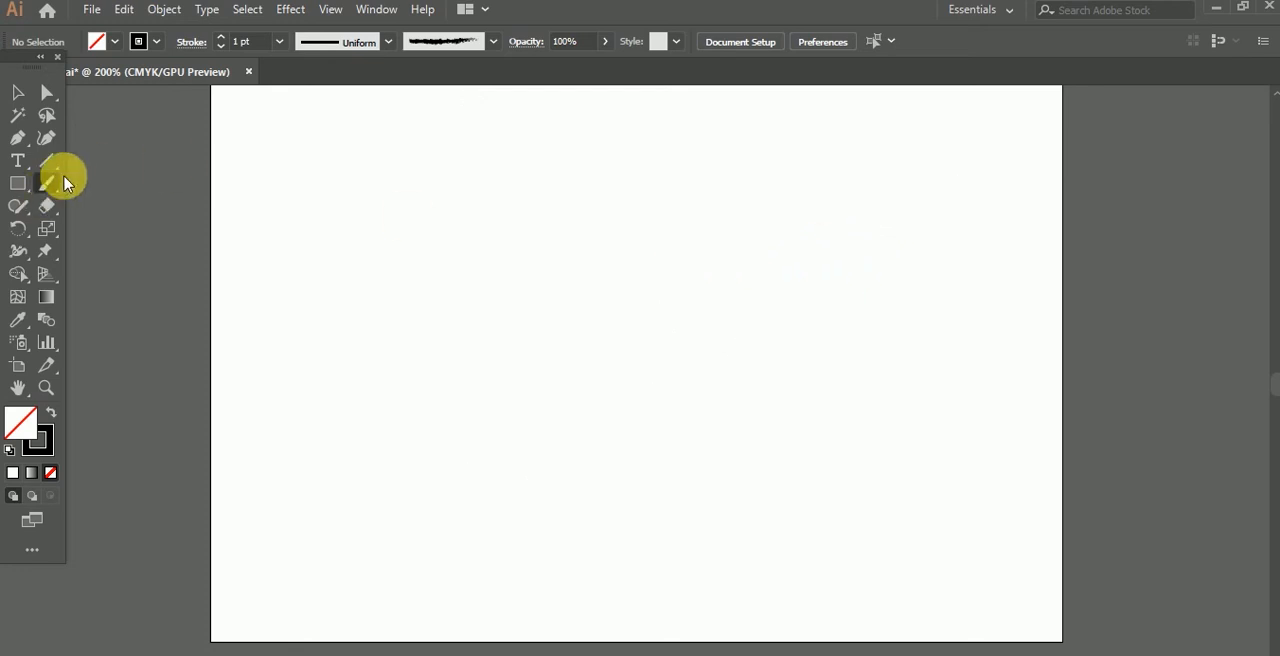
Step: Switch back to the 5 pt. Round brush and paint a long, slightly wavy stroke across the upper artboard
left_click(499, 41)
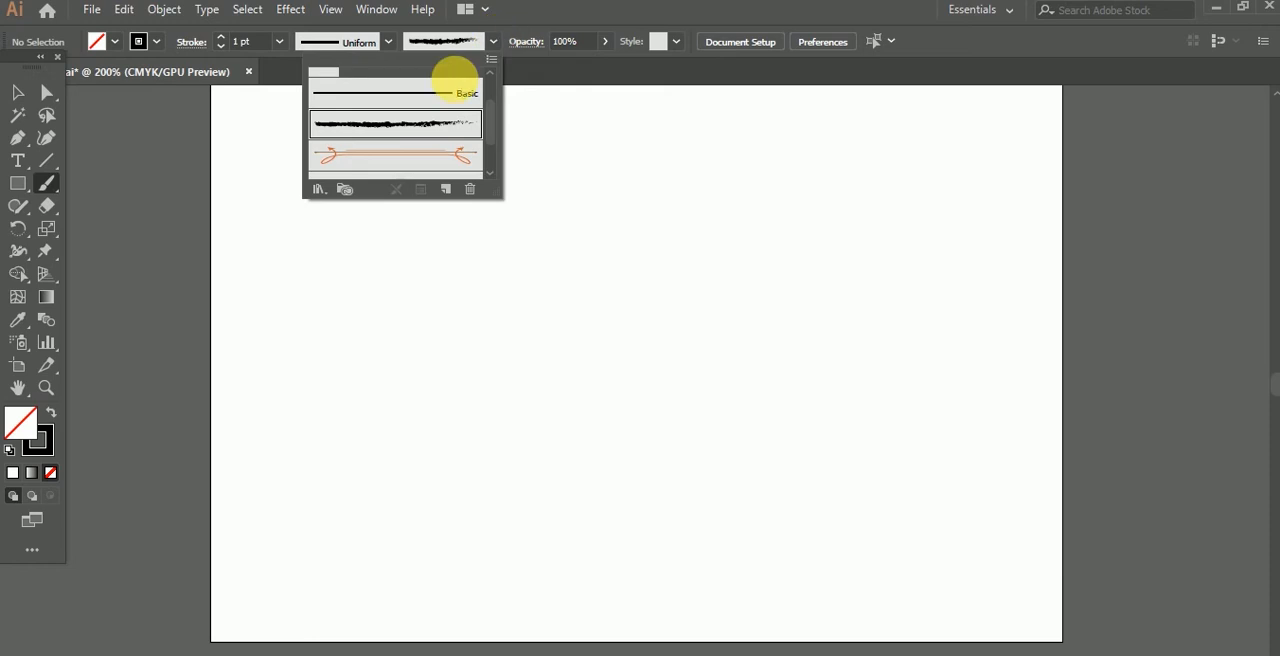
scroll(457, 86, "up", 2)
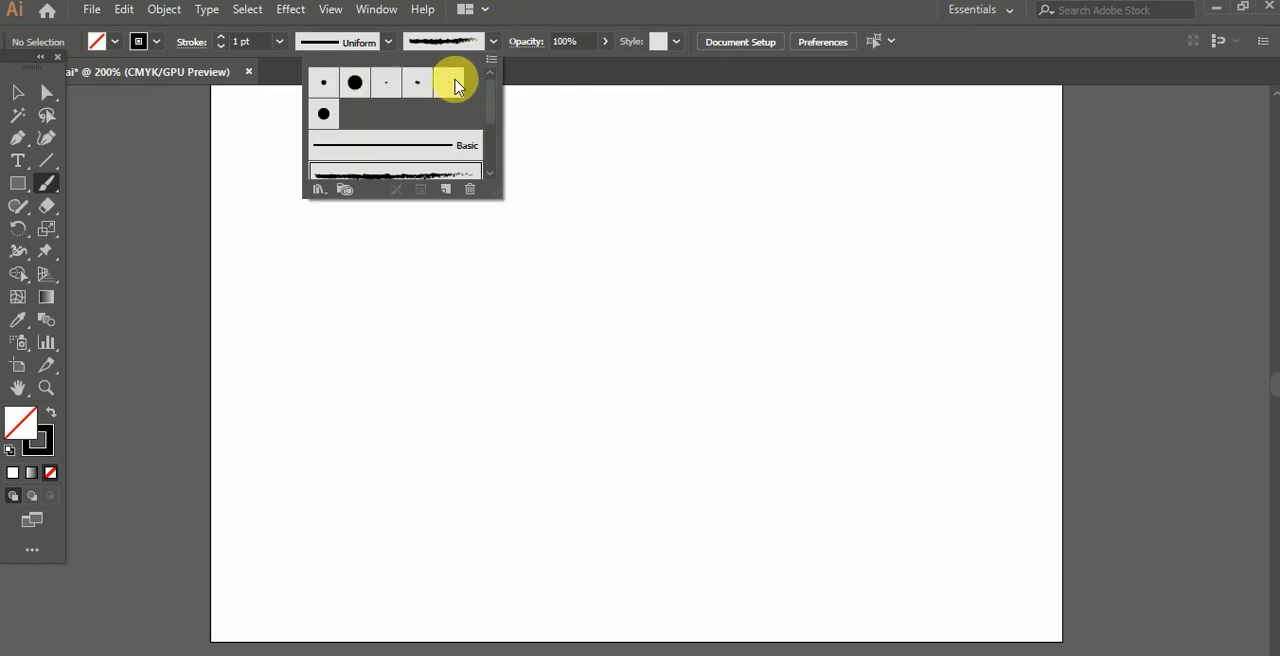
double_click(48, 185)
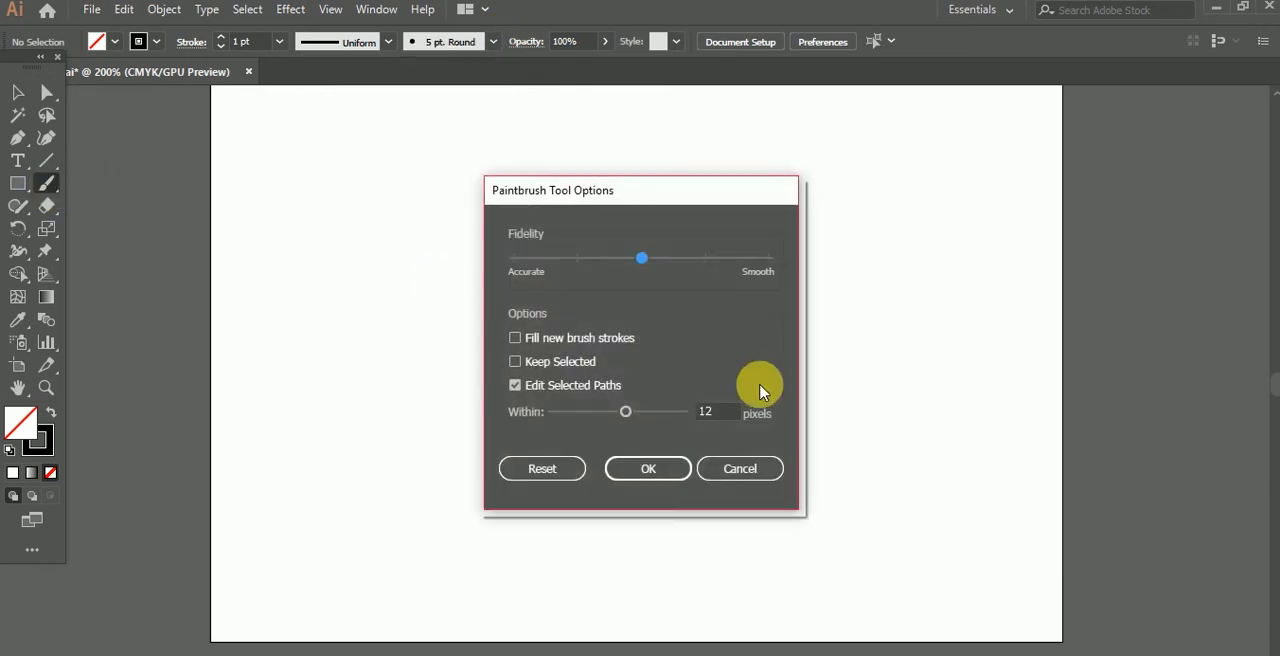
left_click(712, 467)
mouse_move(383, 278)
left_mouse_down()
mouse_move(463, 286)
mouse_move(765, 256)
left_mouse_up()
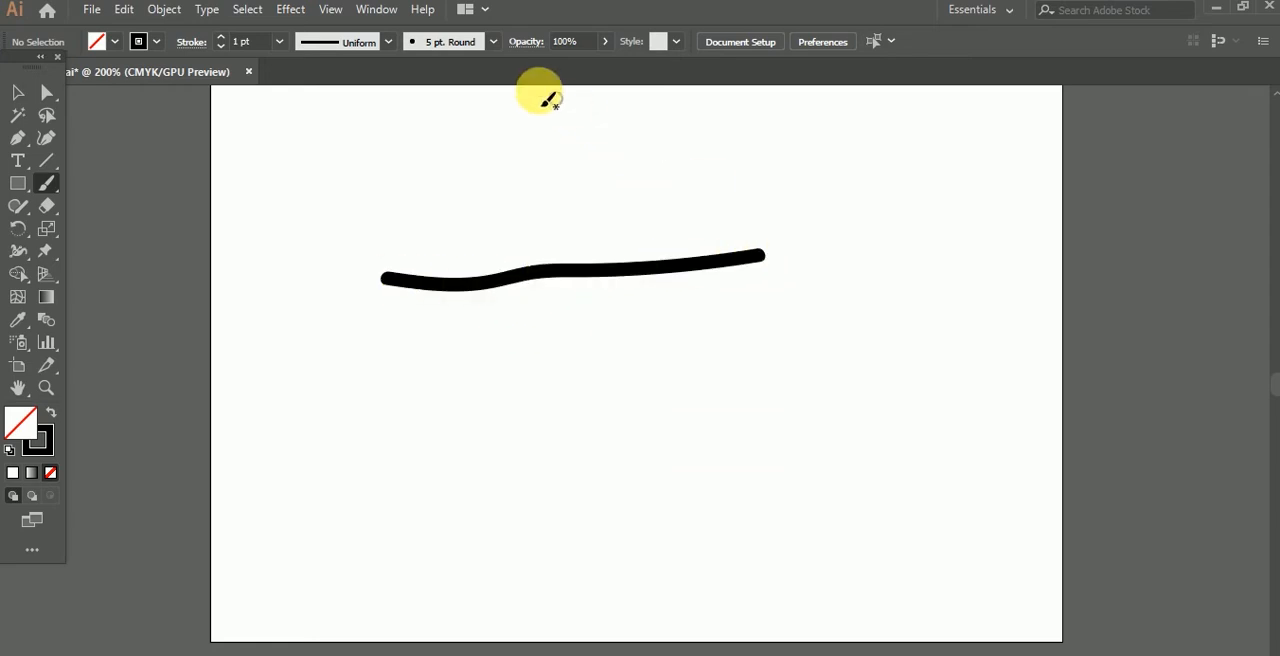
Step: Open the Arrows_Special brush library from the brush definitions
left_click(492, 42)
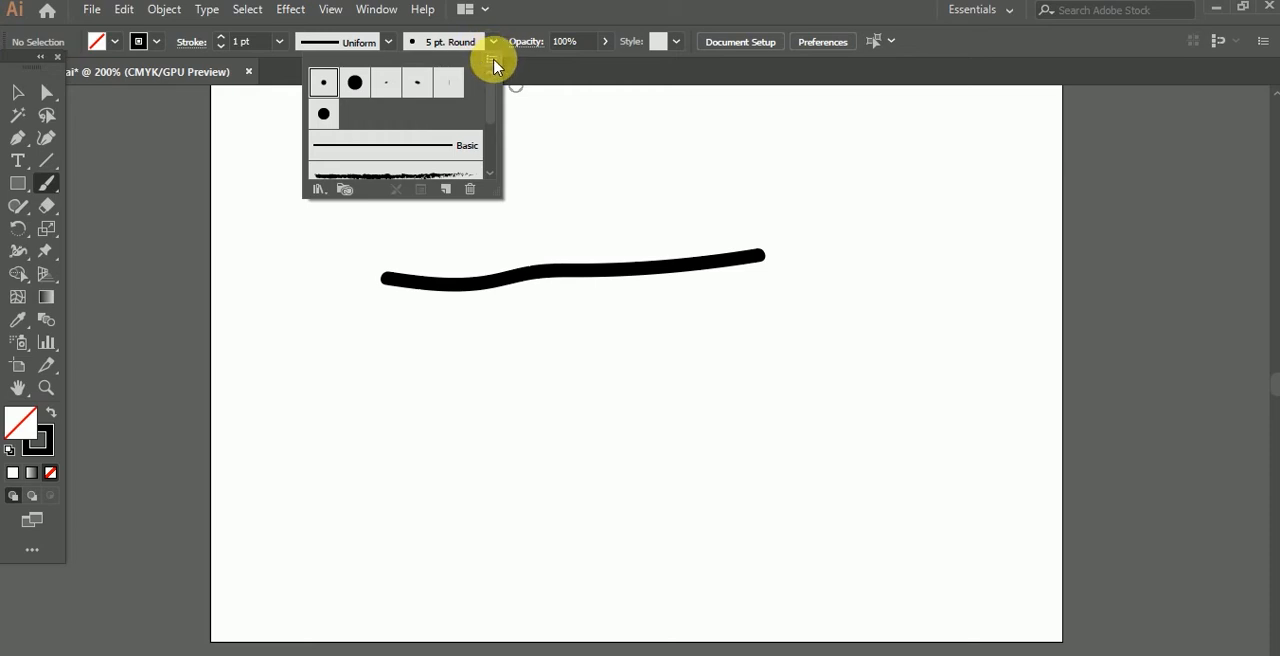
left_click(493, 63)
mouse_move(590, 400)
mouse_move(775, 396)
left_click(945, 396)
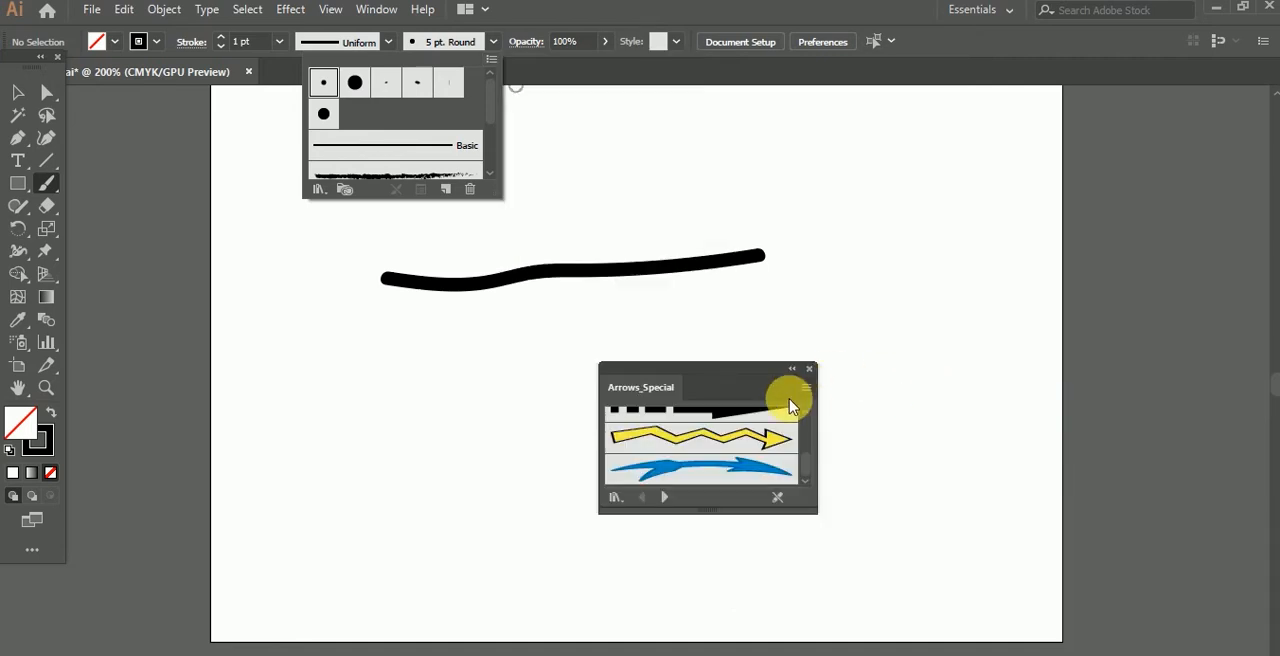
Step: Pick the black arrow brush with the segmented tail and move the Arrows_Special library beside the artboard's edge
left_click(808, 468)
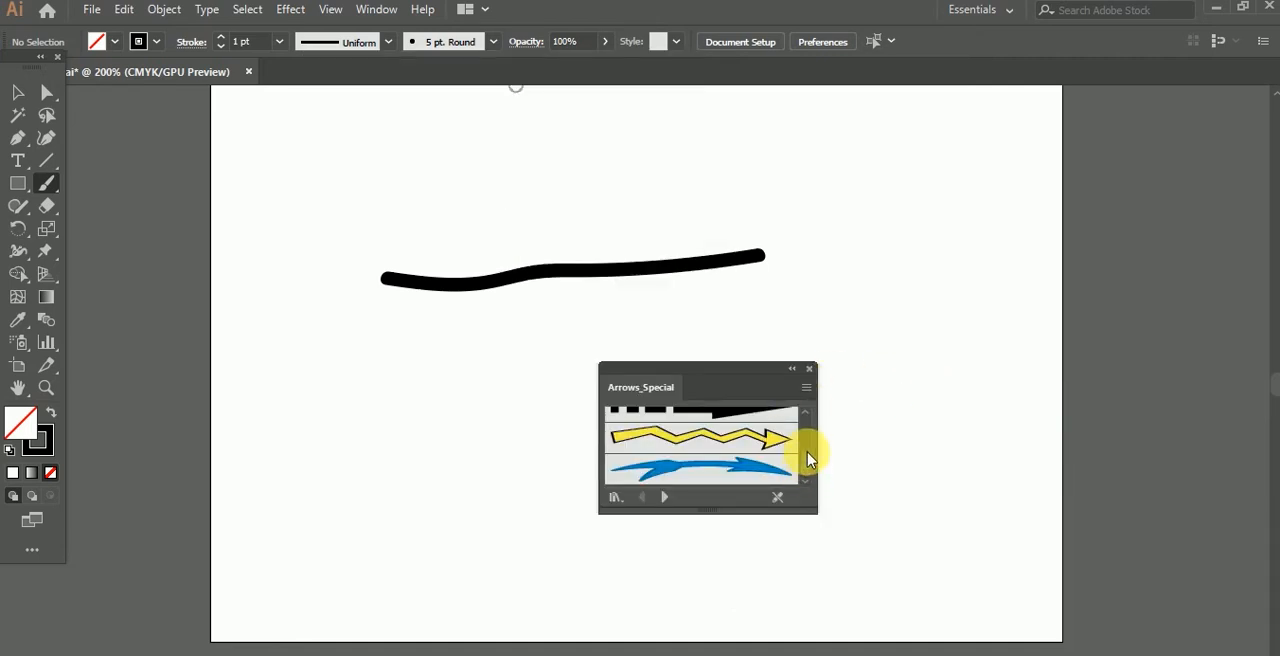
left_click(807, 414)
left_click(807, 414)
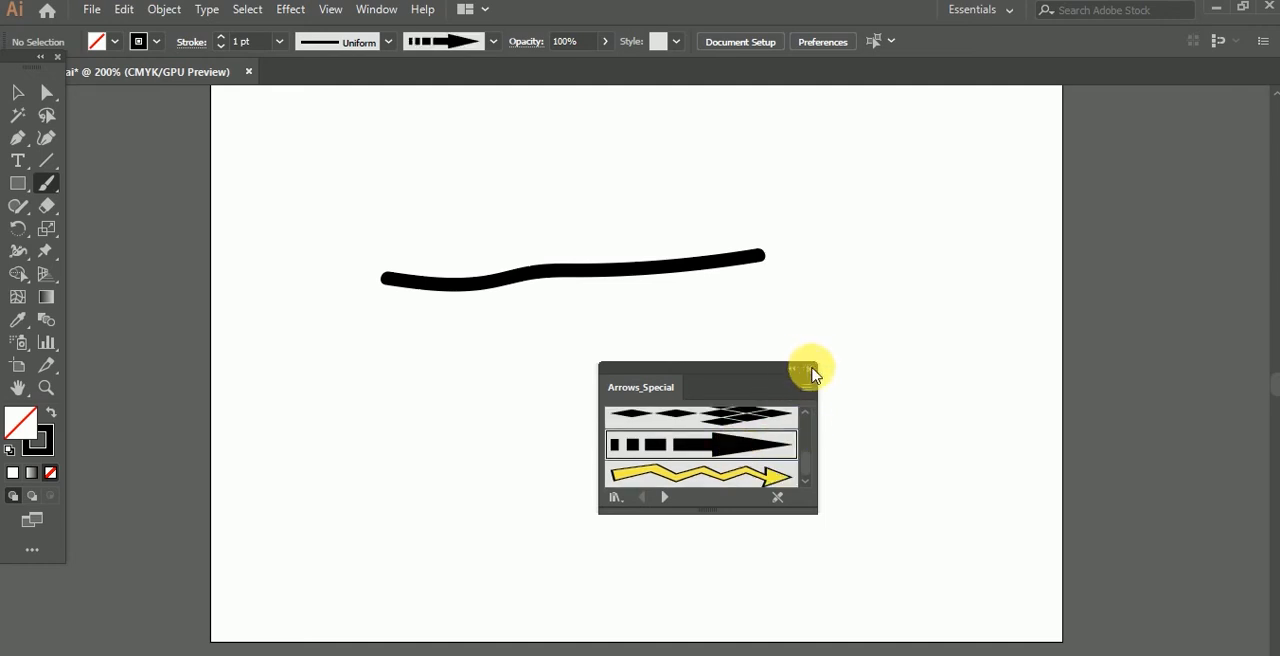
left_click_drag(766, 366, 1036, 179)
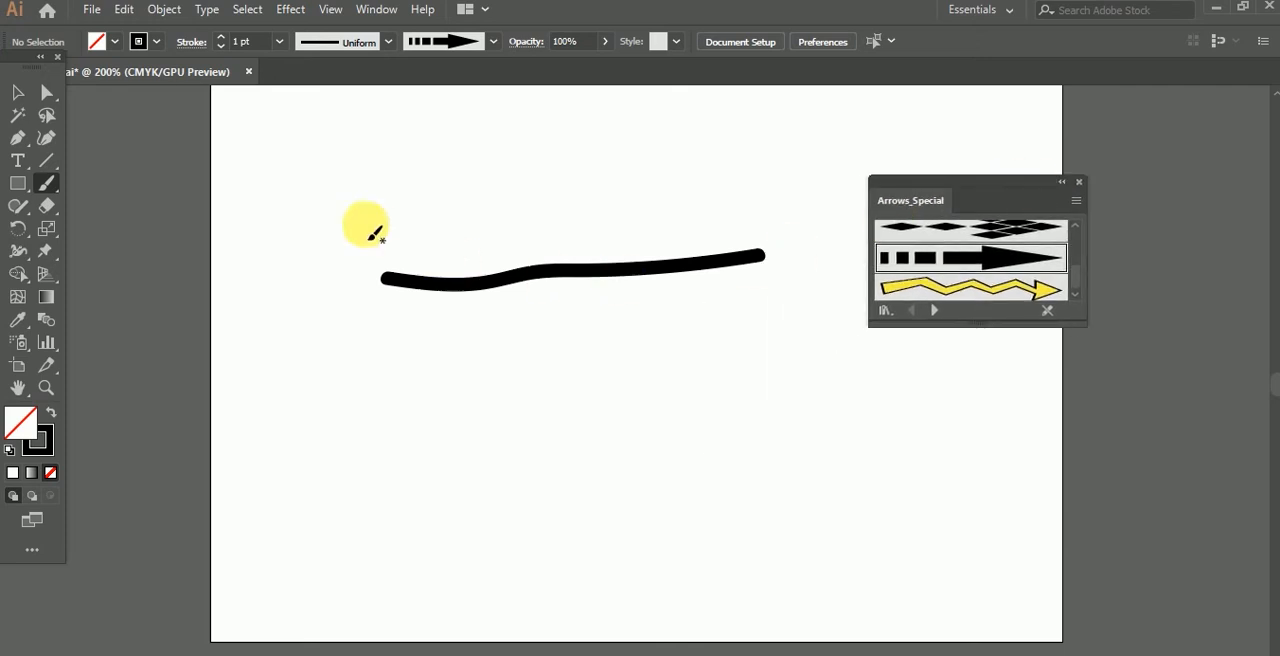
Step: Paint a straight arrow, a large S-shaped arrow and two curved arrows around the wavy stroke with the segmented arrow brush
left_click(19, 97)
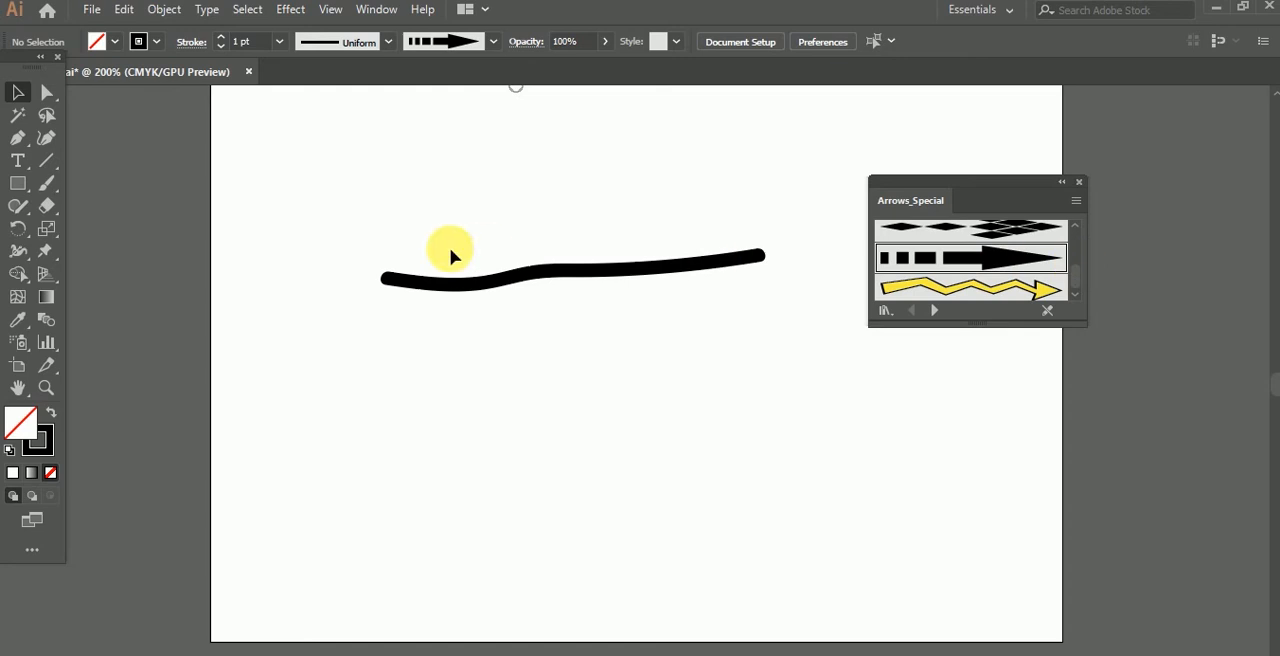
left_click(46, 184)
left_click_drag(363, 438, 737, 423)
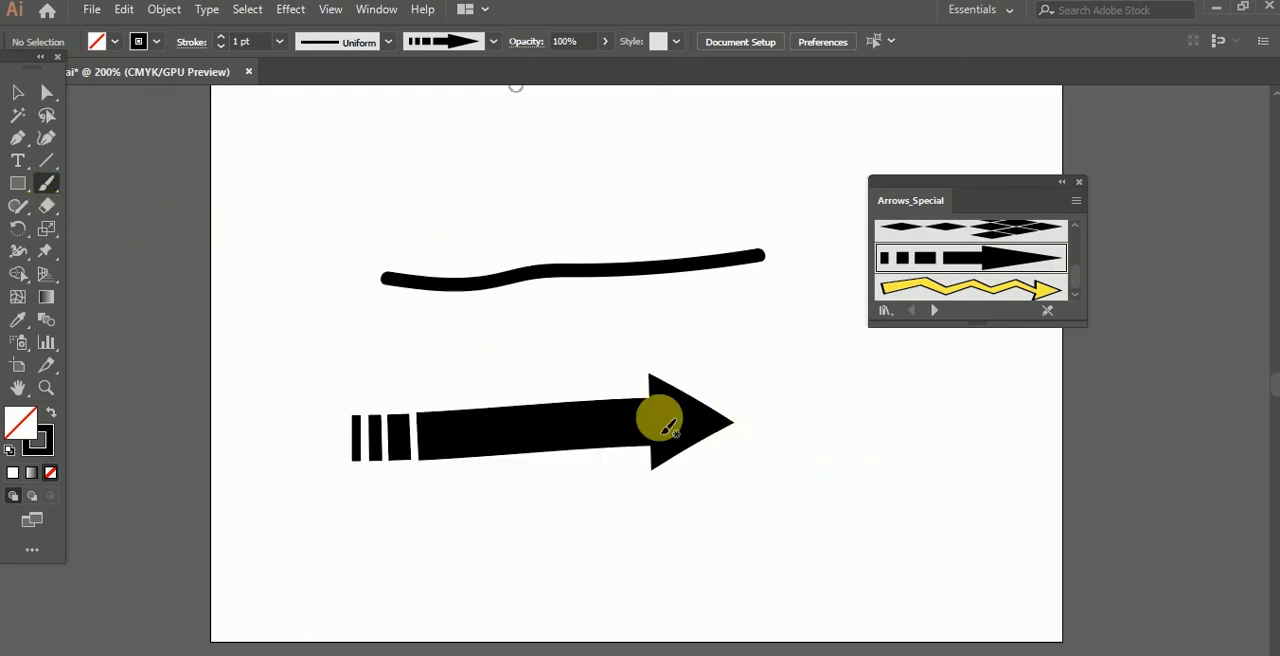
mouse_move(718, 512)
left_mouse_down()
mouse_move(823, 557)
mouse_move(894, 470)
mouse_move(795, 423)
mouse_move(786, 365)
mouse_move(815, 342)
left_mouse_up()
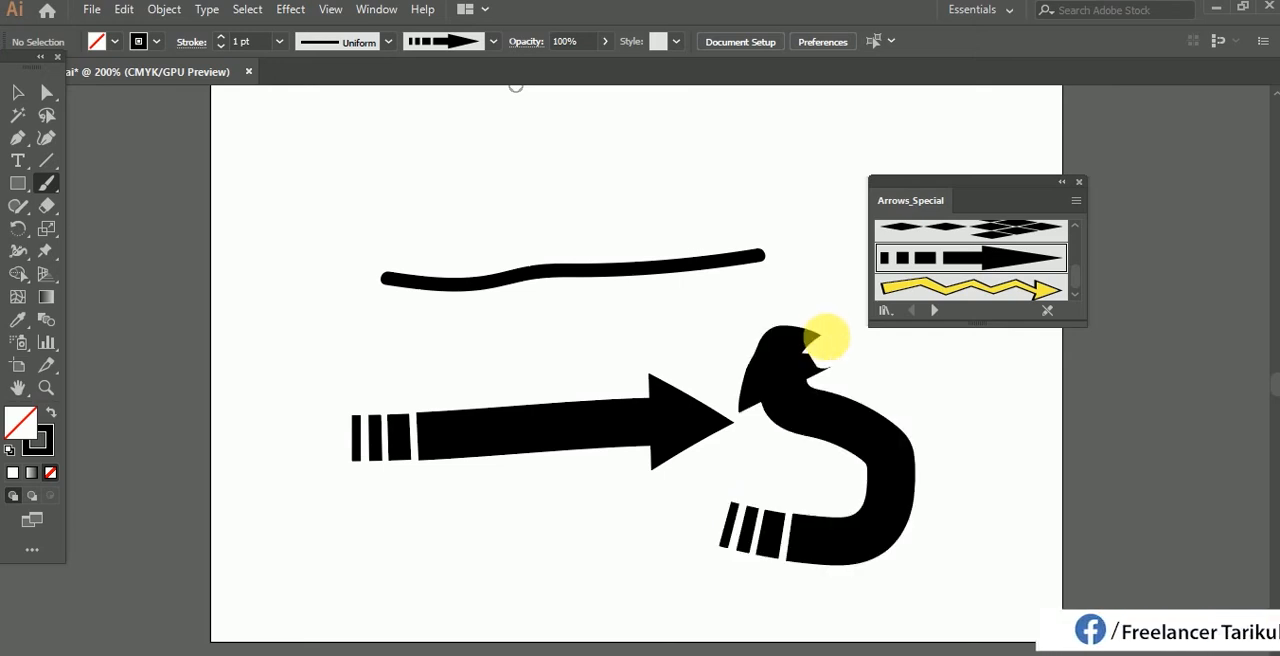
mouse_move(388, 193)
left_mouse_down()
mouse_move(507, 127)
mouse_move(577, 179)
mouse_move(692, 158)
left_mouse_up()
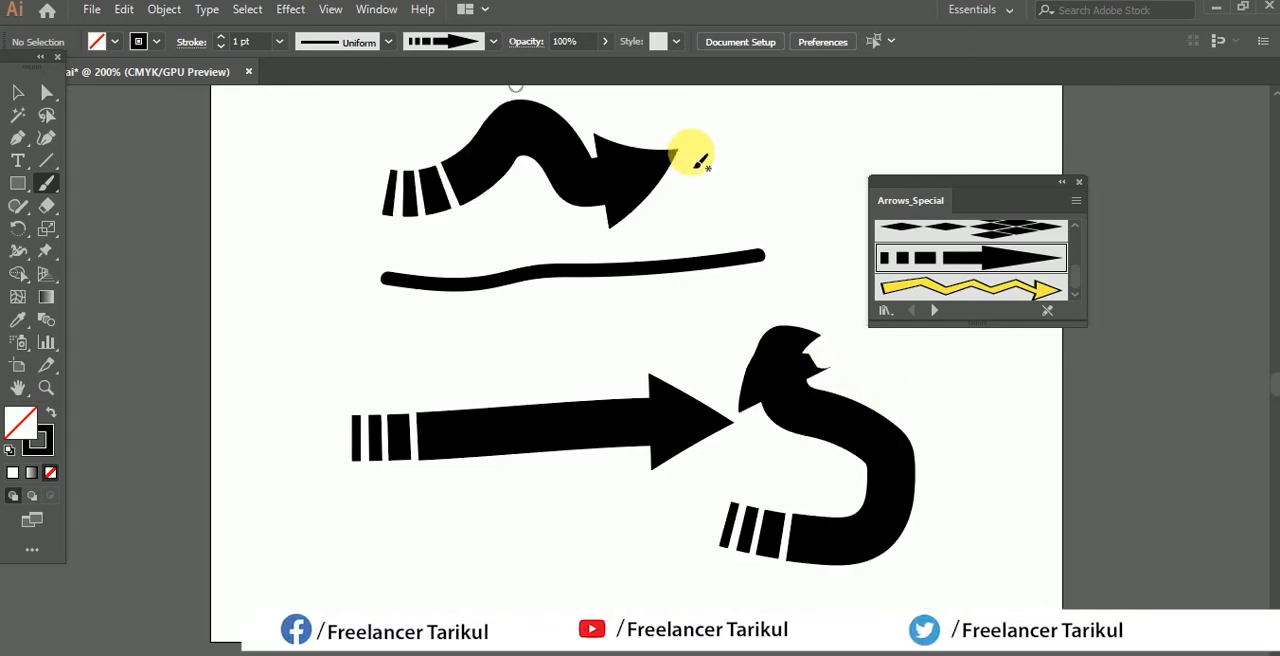
mouse_move(725, 210)
left_mouse_down()
mouse_move(790, 145)
mouse_move(869, 160)
mouse_move(902, 138)
left_mouse_up()
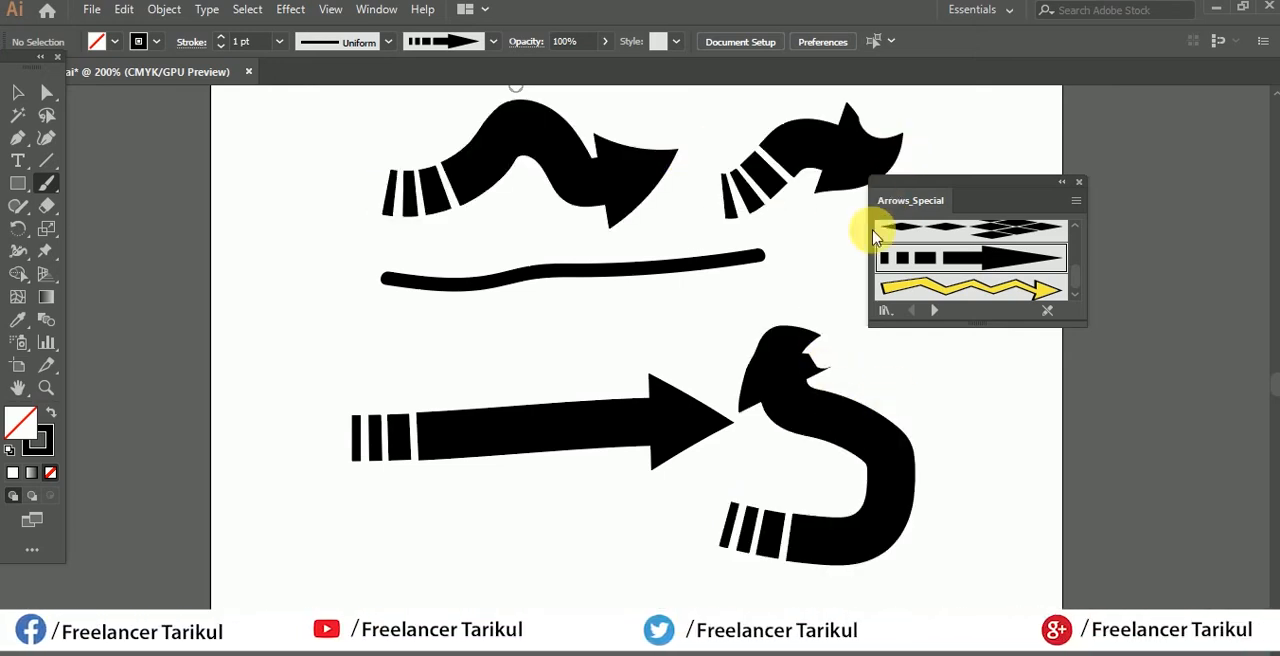
Step: Choose the yellow zigzag arrow brush and paint a short wavy arrow below the straight black arrow
left_click(1047, 290)
scroll(740, 405, "down", 3)
left_click_drag(251, 454, 478, 423)
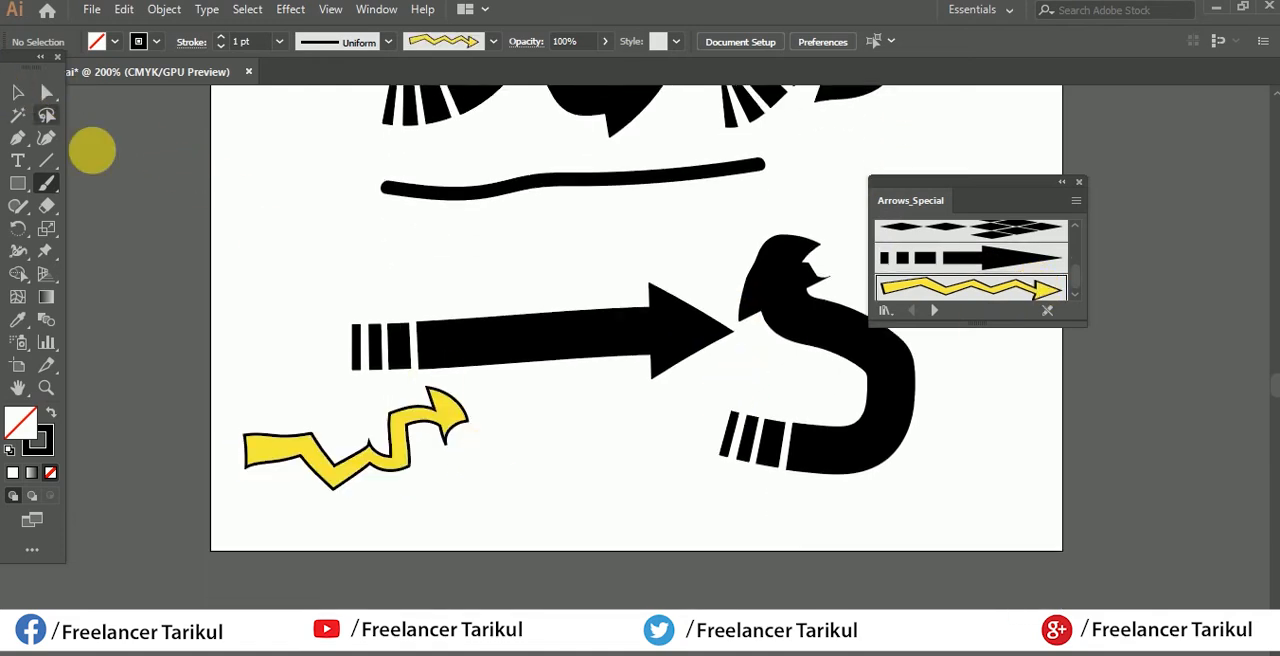
left_click_drag(287, 265, 596, 262)
Step: Select all the arrows and the round-brush stroke on the artboard and delete them
left_click(18, 92)
mouse_move(222, 100)
left_mouse_down()
mouse_move(789, 477)
mouse_move(929, 533)
left_mouse_up()
key("Delete")
scroll(846, 372, "up", 2)
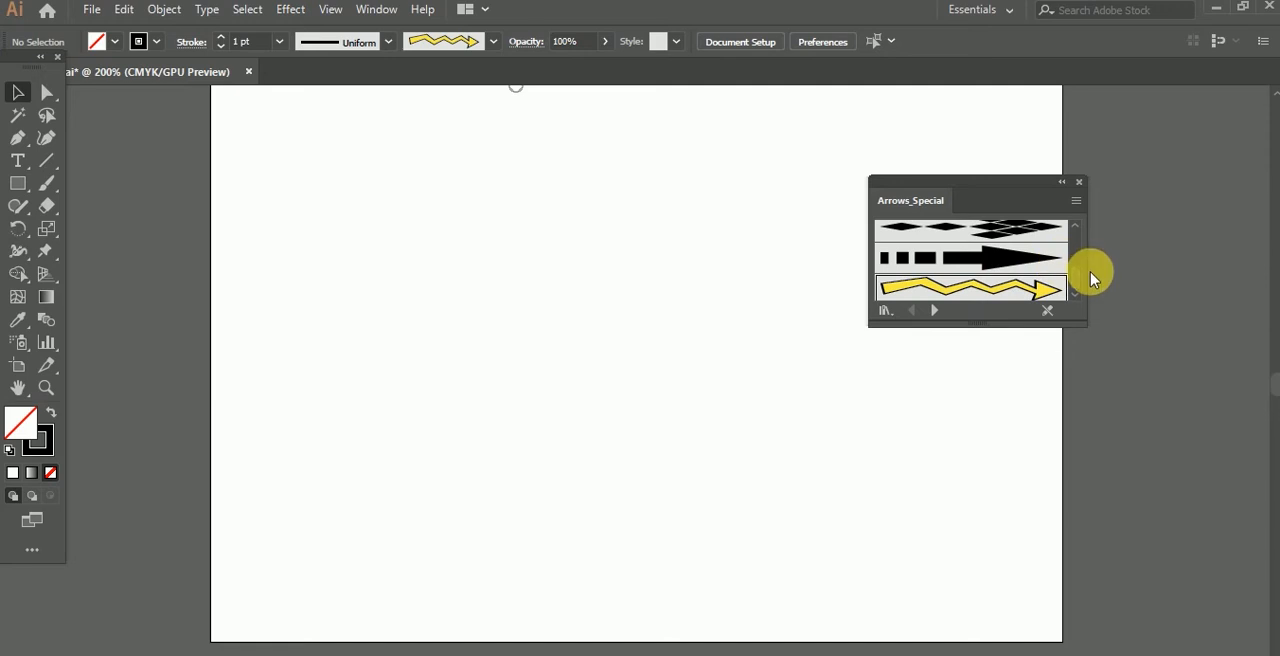
Step: Choose the black feathered arrow brush and paint one straight arrow and one upward-curving arrow beside it
left_click_drag(1077, 285, 1087, 265)
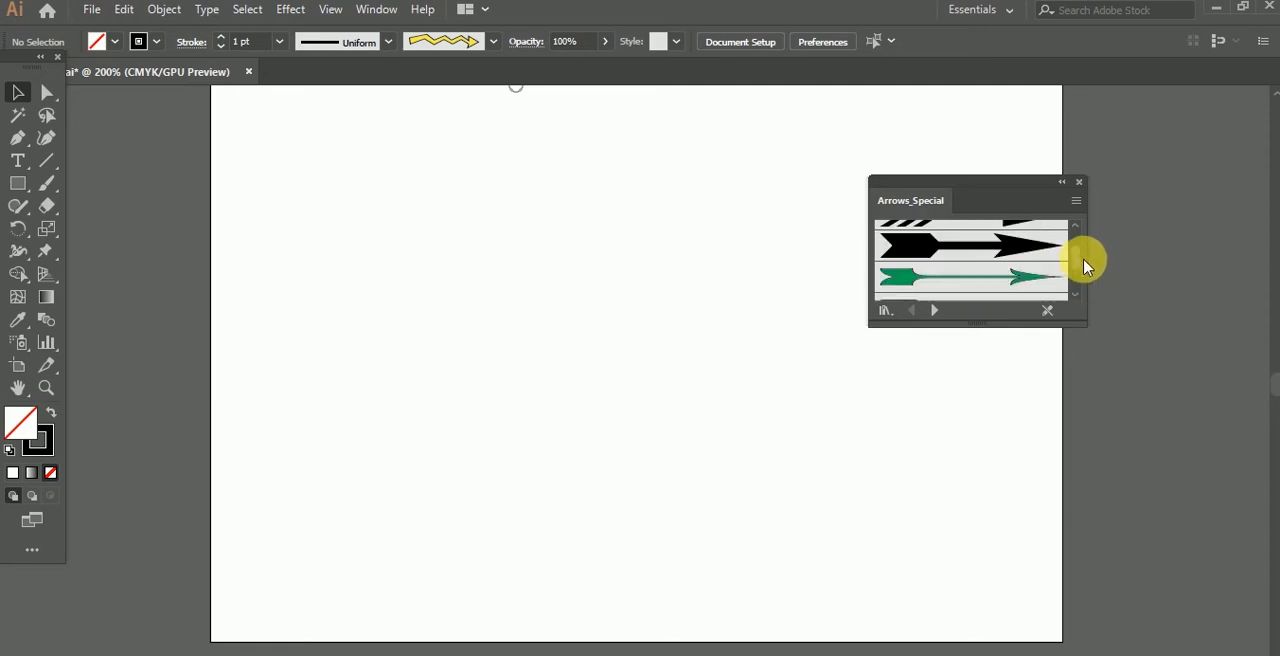
left_click(1017, 263)
left_click(41, 193)
left_click_drag(270, 290, 592, 281)
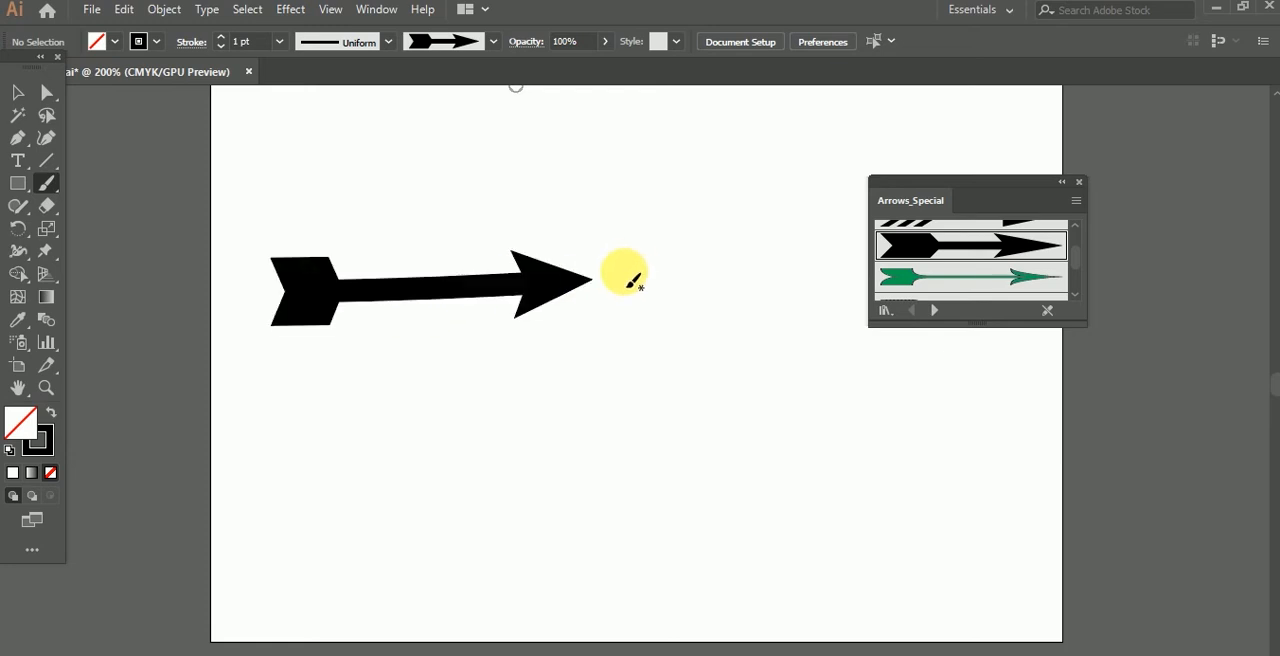
mouse_move(621, 380)
left_mouse_down()
mouse_move(766, 300)
mouse_move(746, 218)
mouse_move(800, 155)
left_mouse_up()
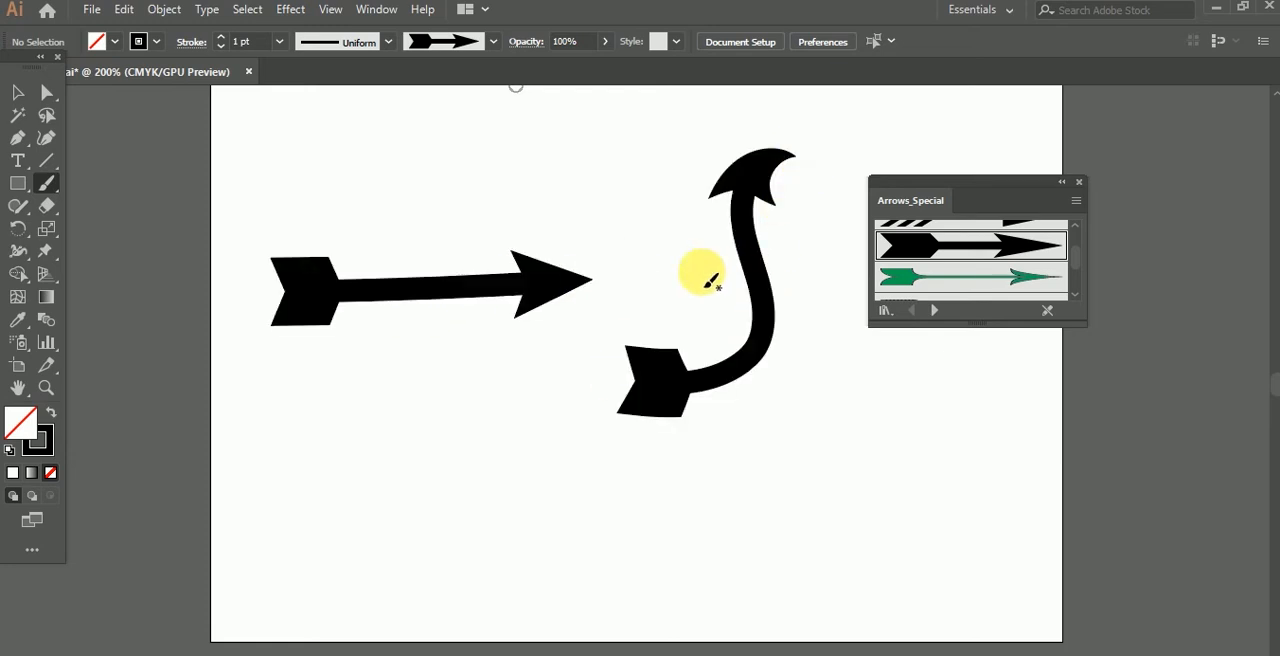
Step: Paint one more curved arrow below the library panel area, and delete all three black arrows from the artboard
mouse_move(851, 542)
left_mouse_down()
mouse_move(874, 520)
mouse_move(853, 455)
mouse_move(912, 372)
left_mouse_up()
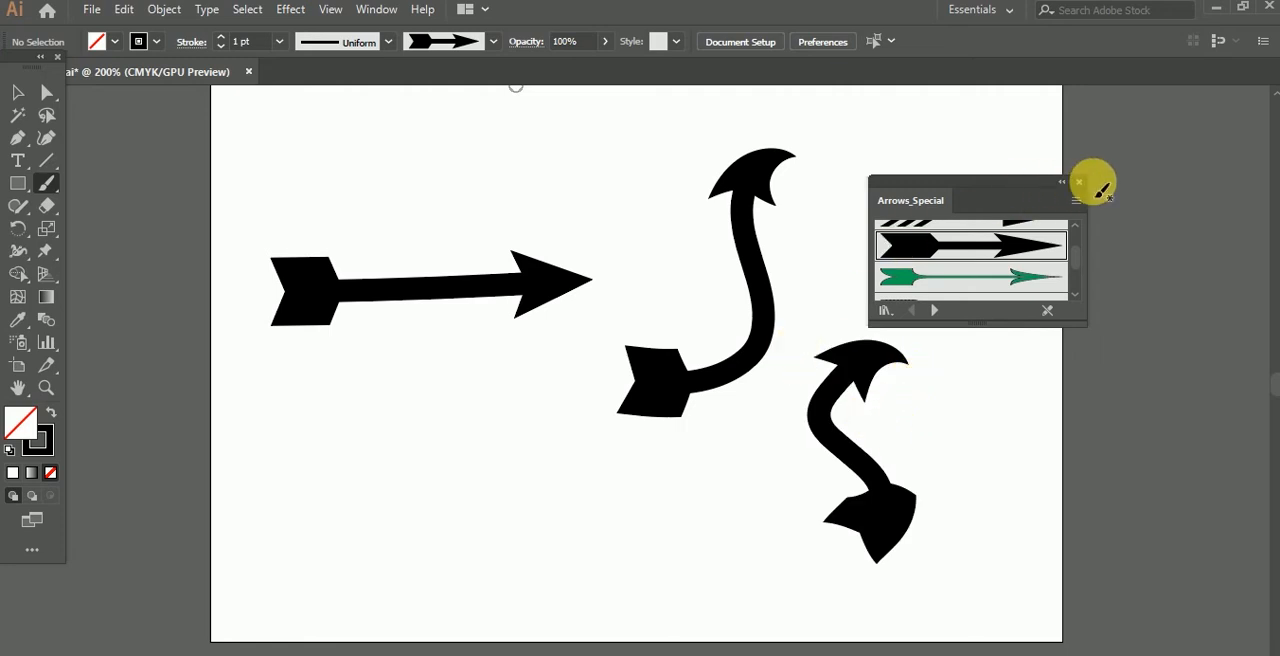
left_click(1080, 183)
left_click(18, 92)
left_click_drag(268, 173, 1029, 557)
key("Delete")
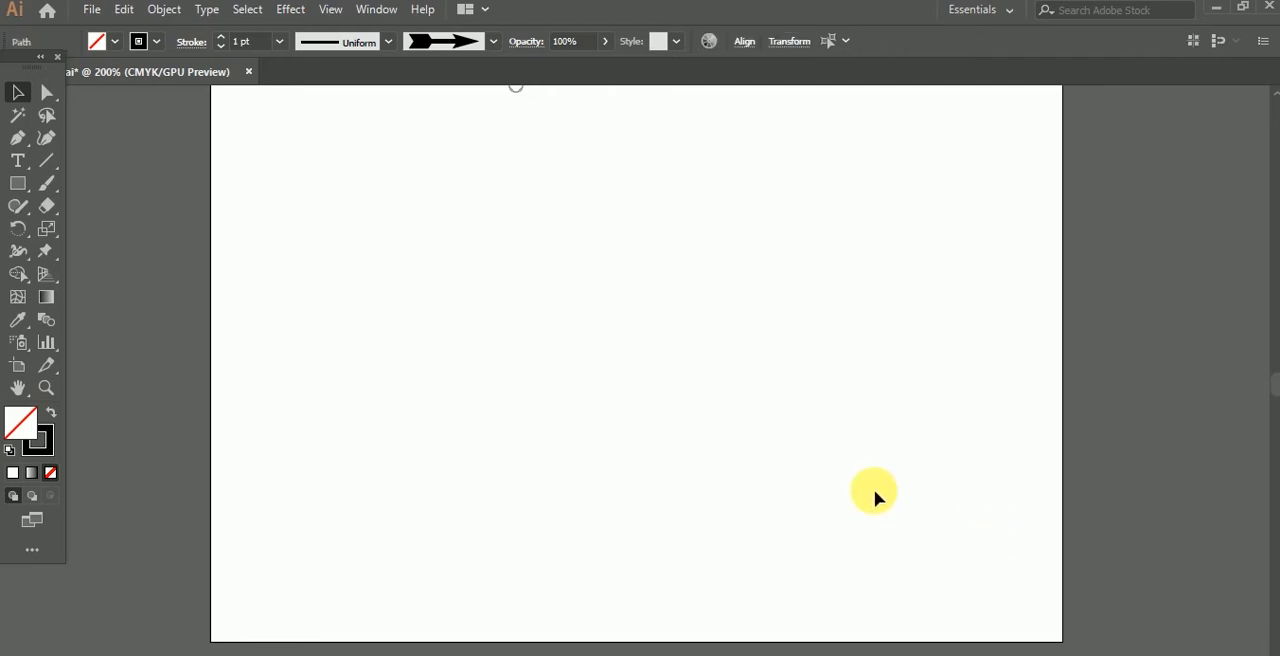
Step: Move the parrot outline image from outside the artboard onto the middle of the artboard
left_click_drag(52, 188, 96, 190)
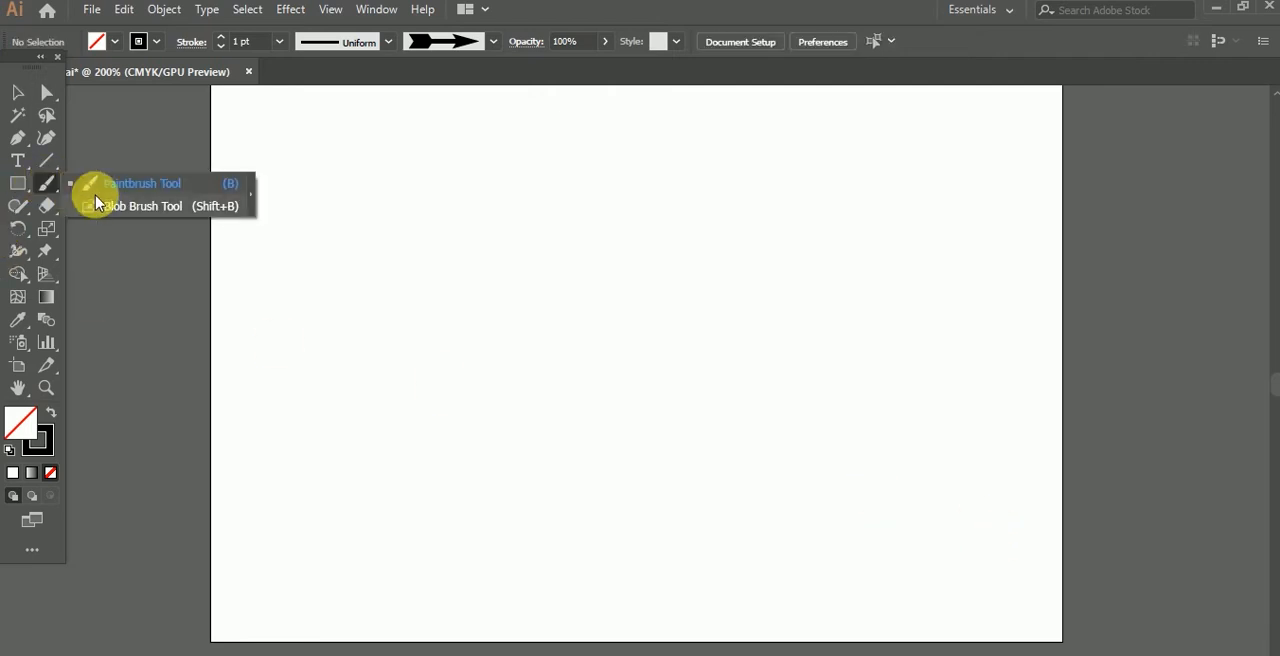
left_click(18, 92)
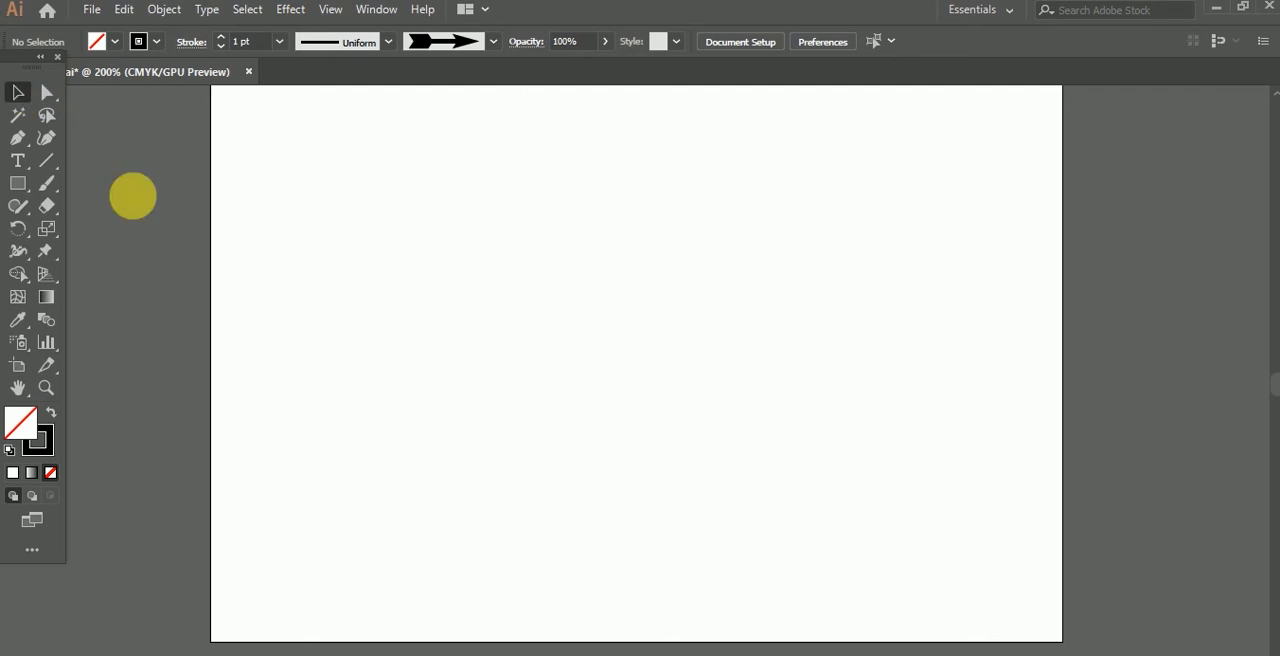
scroll(648, 335, "down", 5)
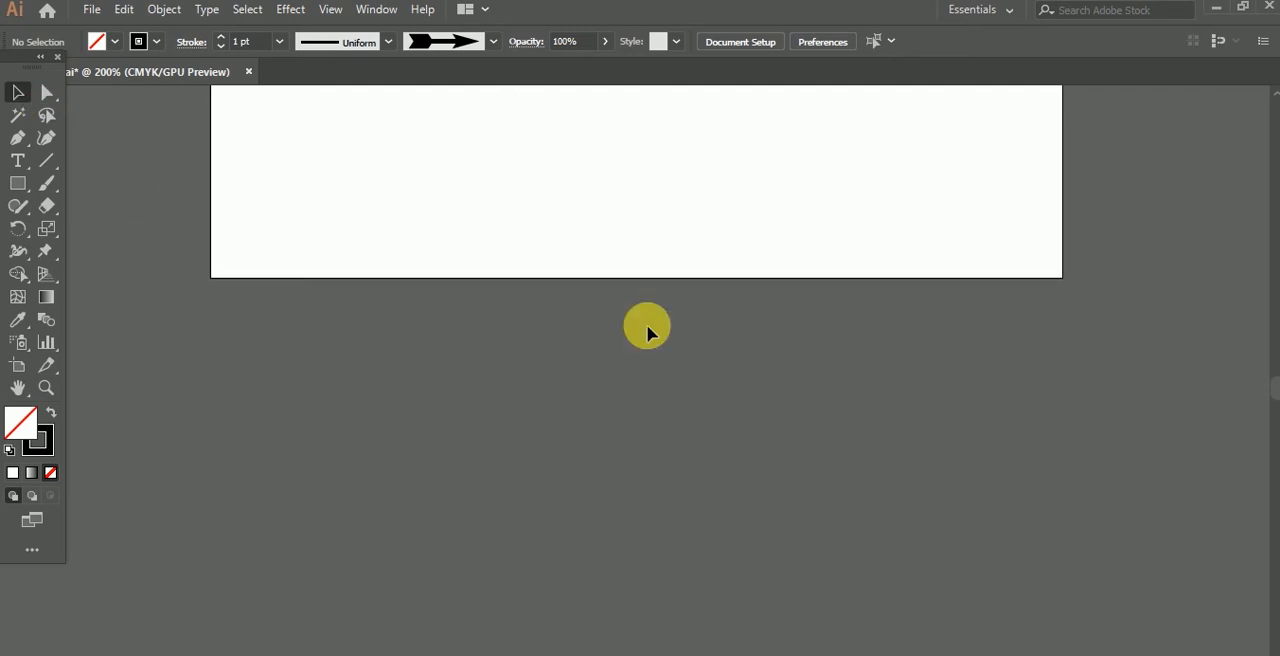
scroll(648, 330, "down", 4)
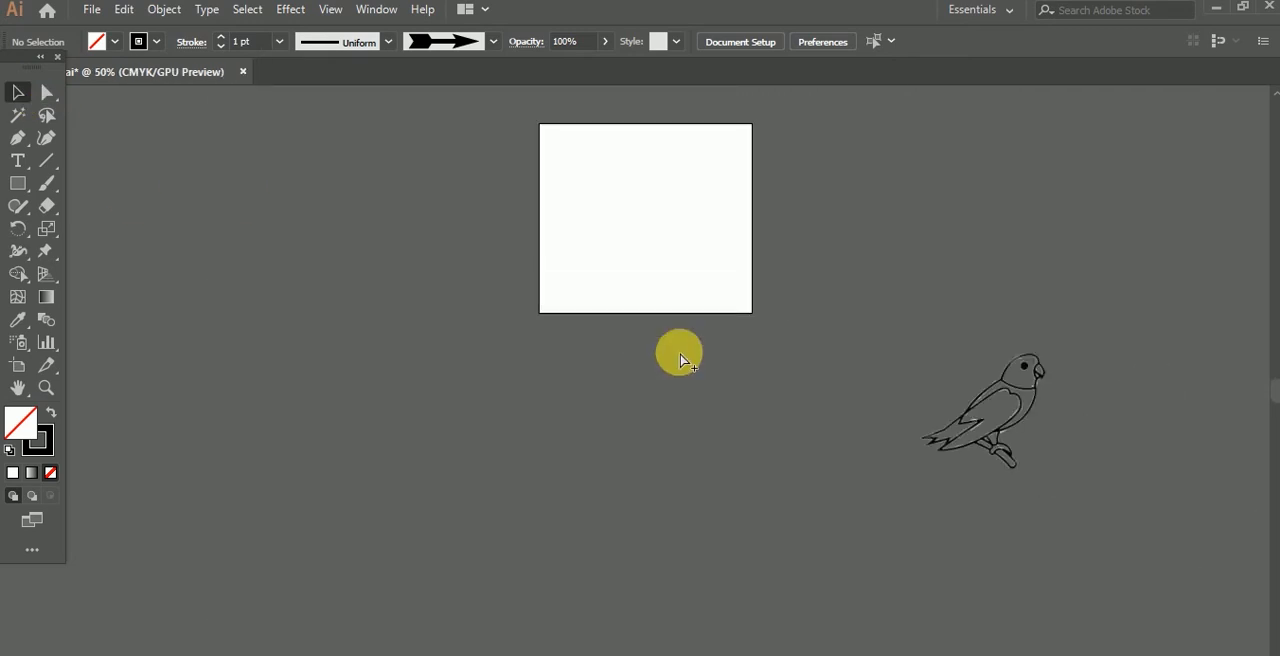
left_click_drag(1030, 405, 689, 209)
scroll(688, 213, "up", 4)
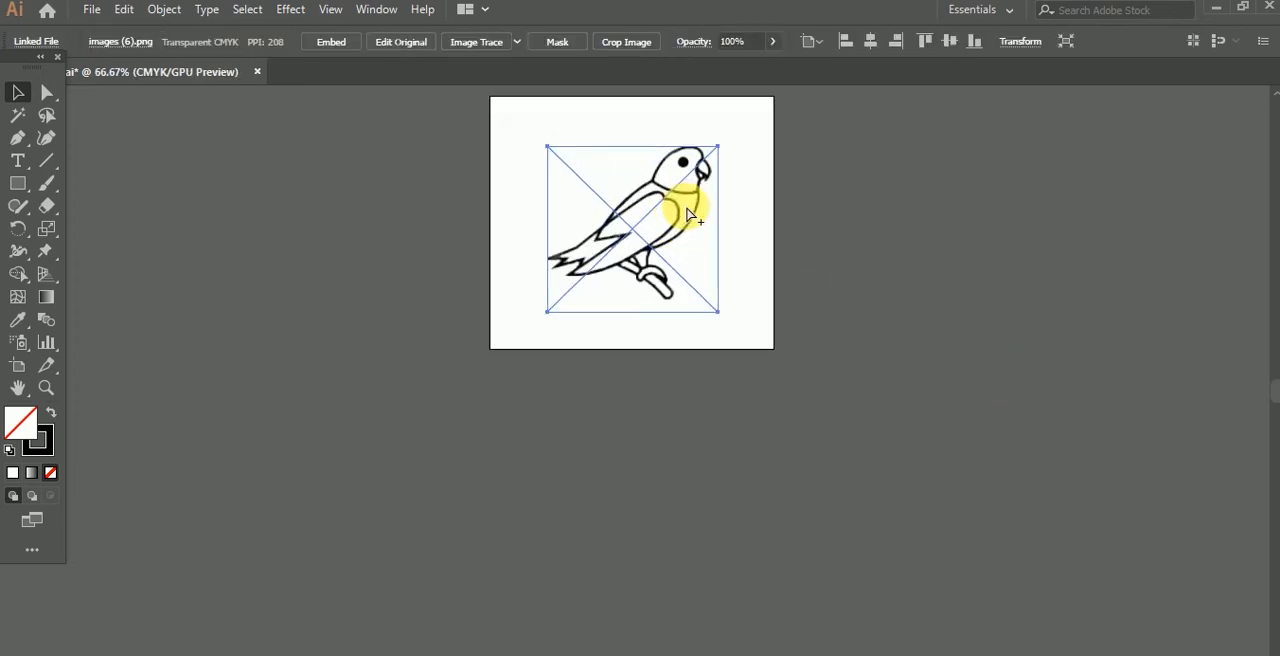
scroll(688, 213, "down", 1)
scroll(680, 220, "up", 2)
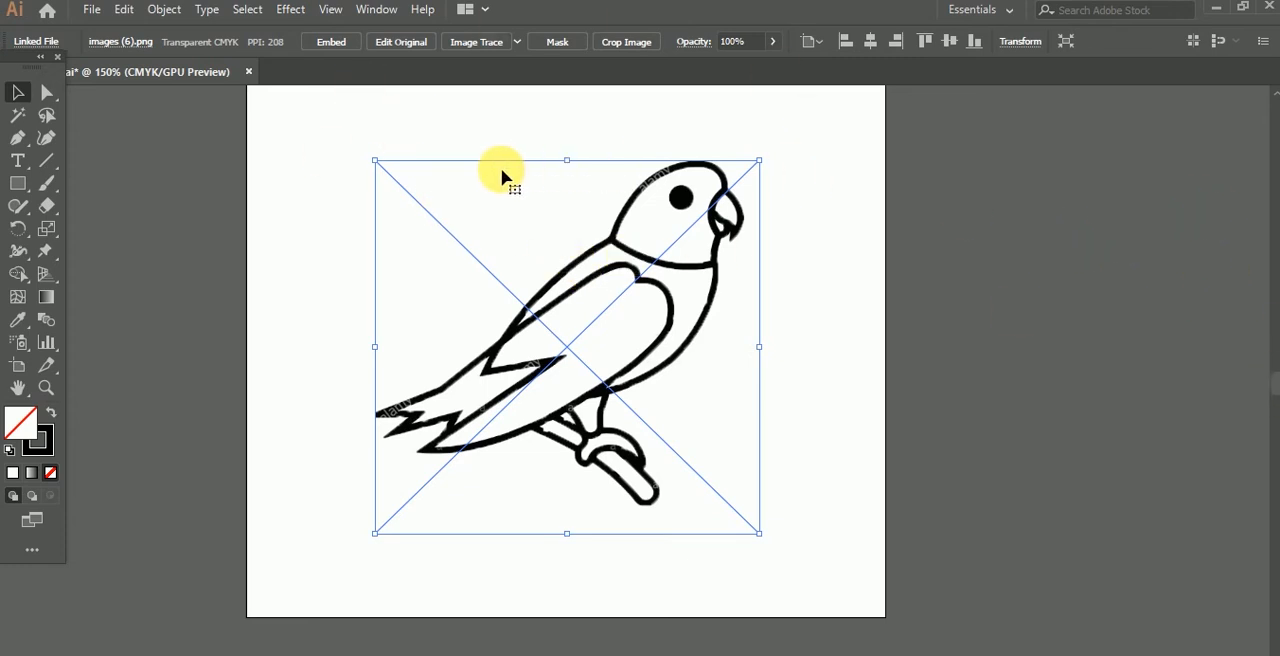
Step: Open the Layers panel, check which layer holds the parrot by toggling its visibility, and make Layer 2 active
left_click(374, 12)
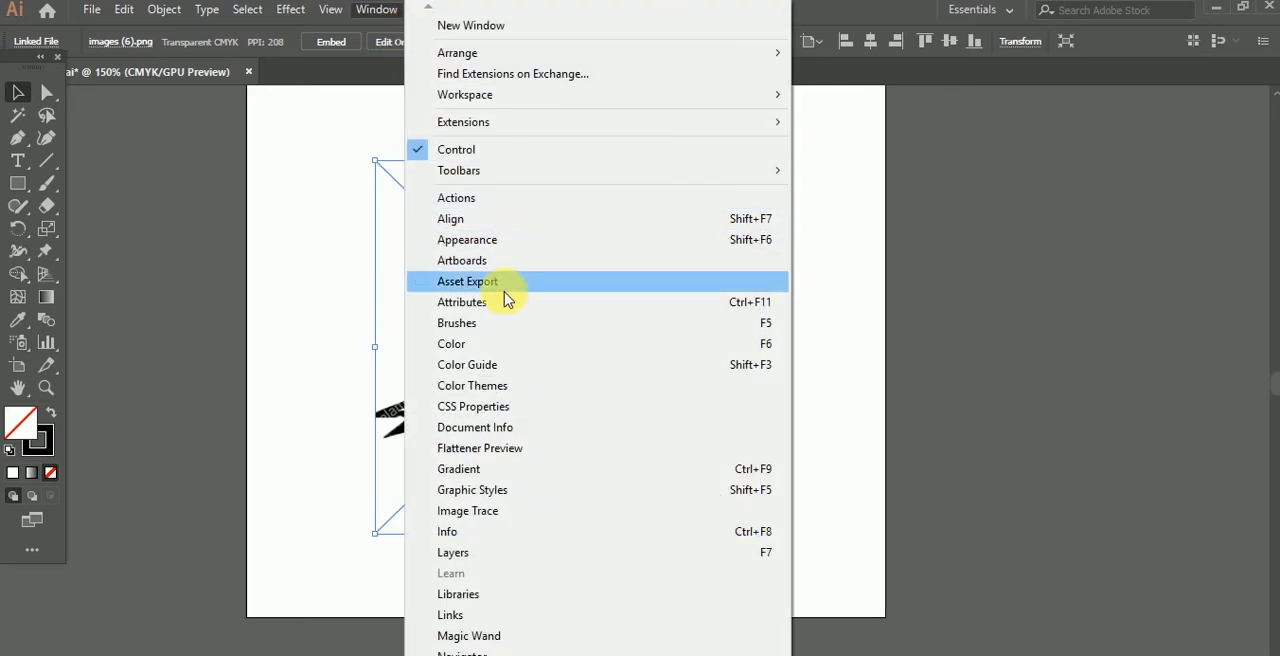
left_click(487, 552)
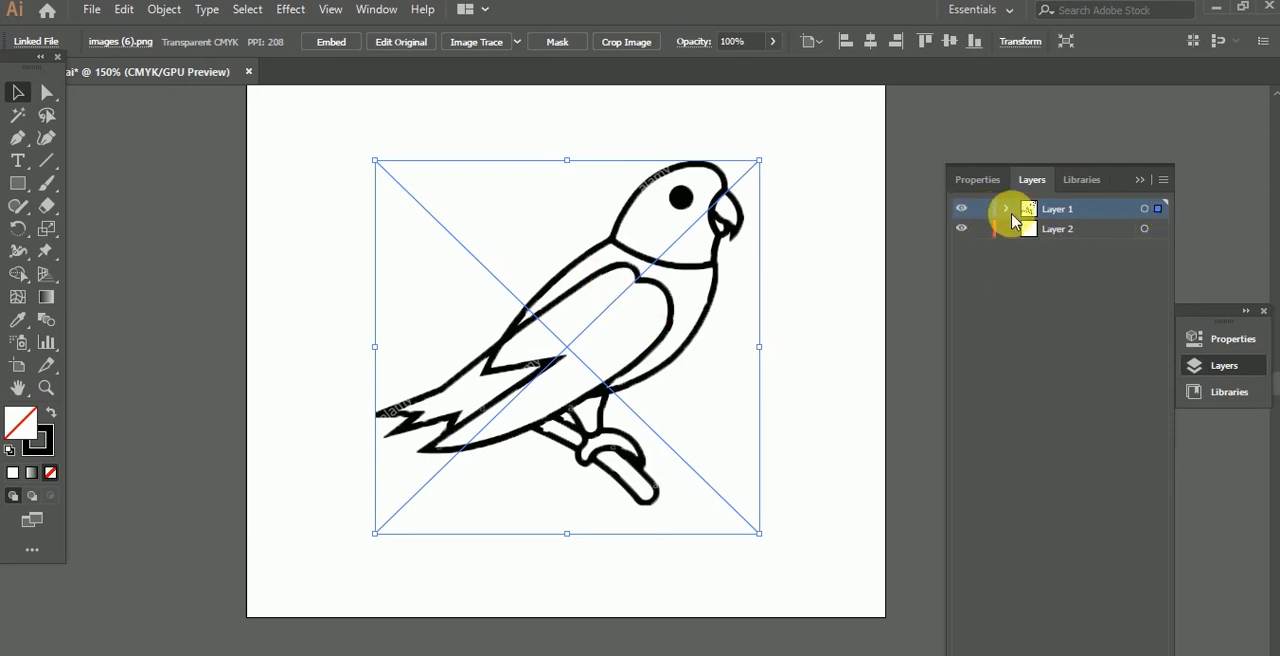
left_click(962, 209)
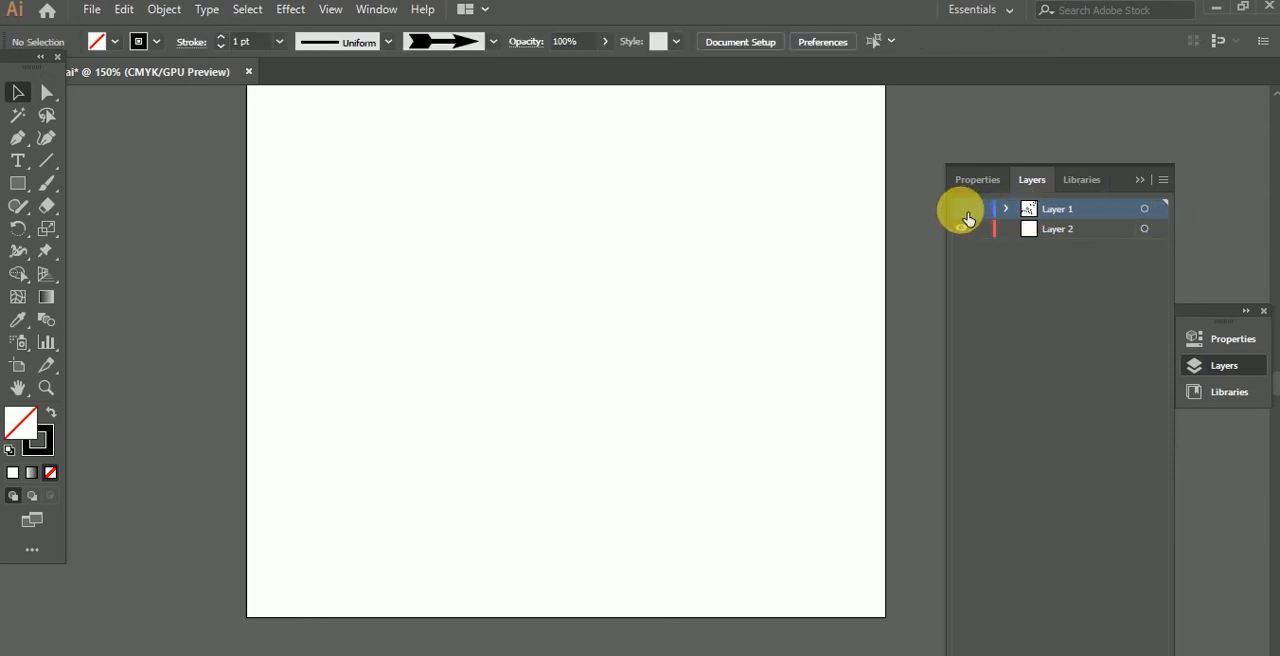
left_click(962, 209)
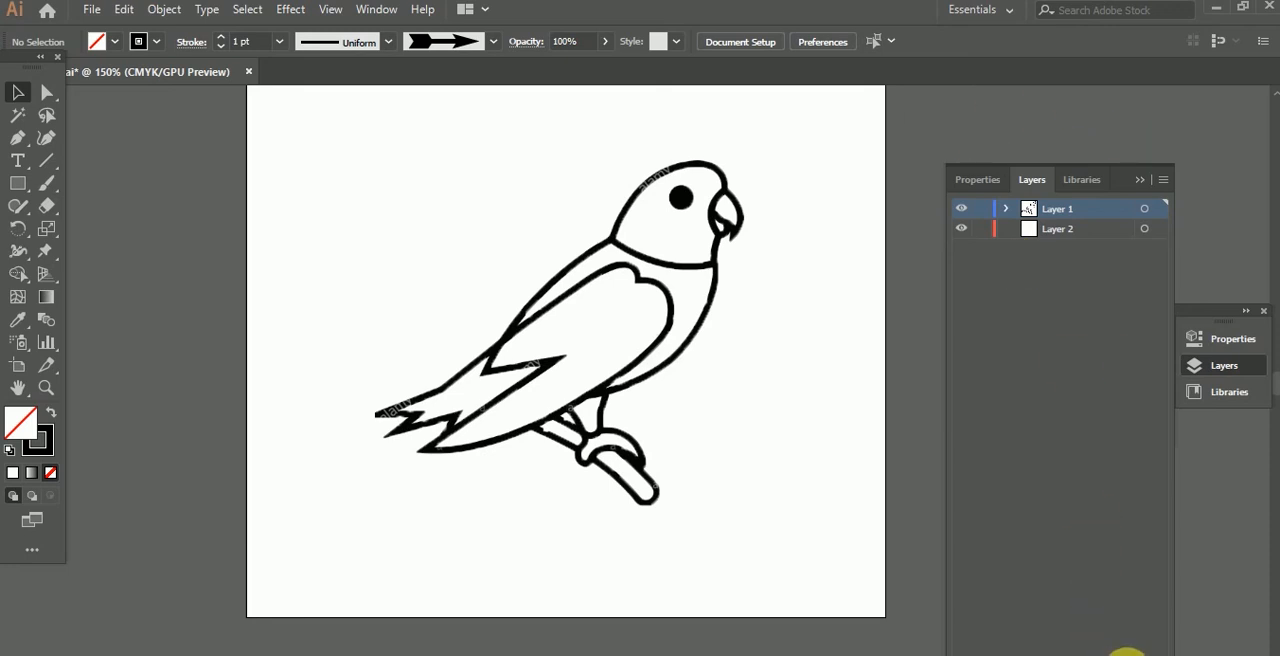
mouse_move(1062, 231)
left_mouse_down()
mouse_move(1066, 208)
mouse_move(1080, 217)
mouse_move(1069, 246)
left_mouse_up()
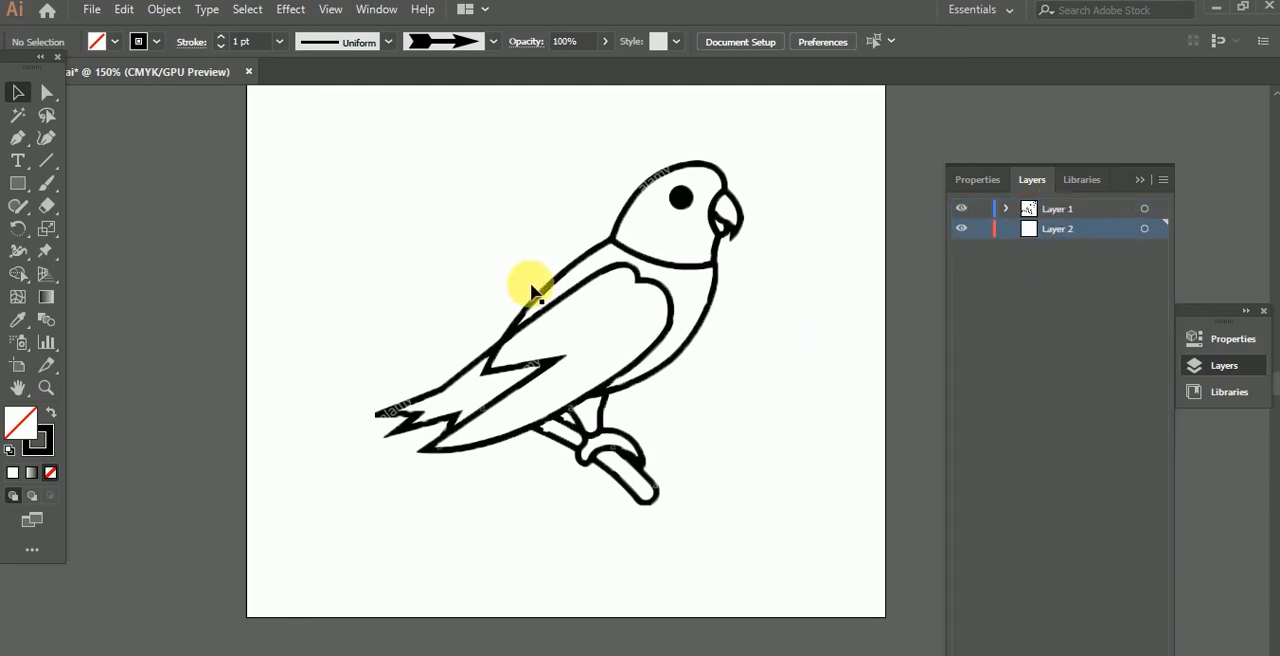
Step: Switch to the Blob Brush tool and set the stroke colour to the red-orange swatch C=0 M=90 Y=85 K=0
left_click_drag(48, 197, 88, 209)
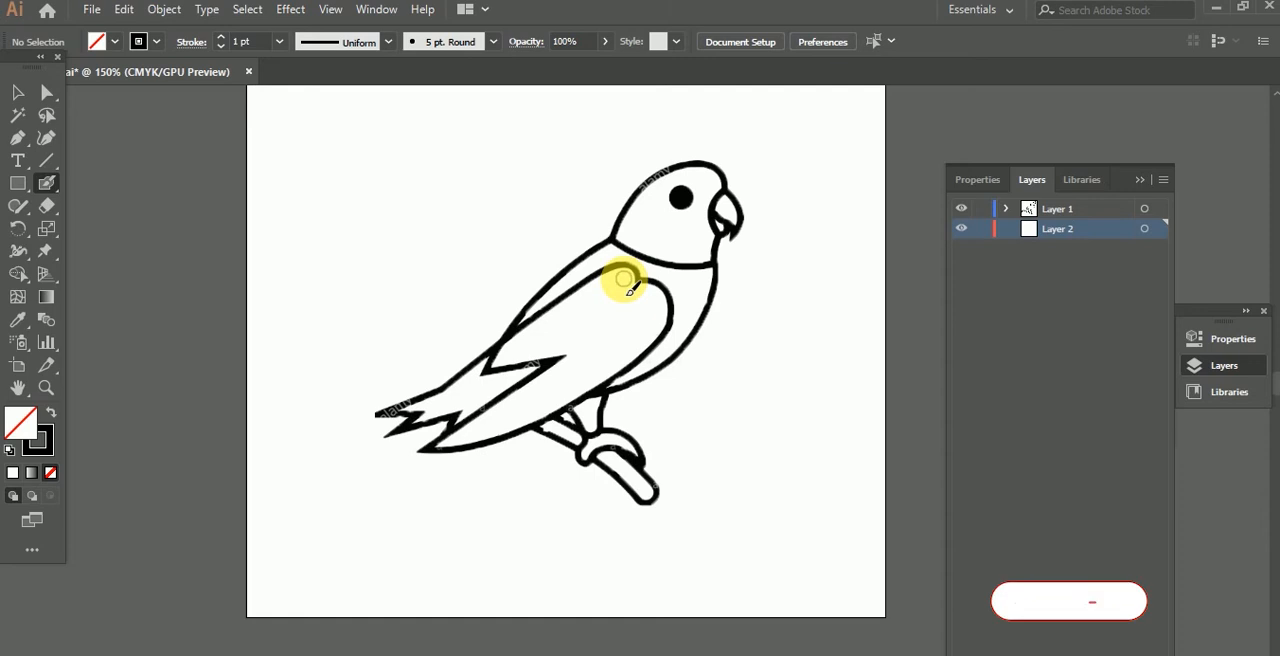
scroll(624, 283, "up", 3)
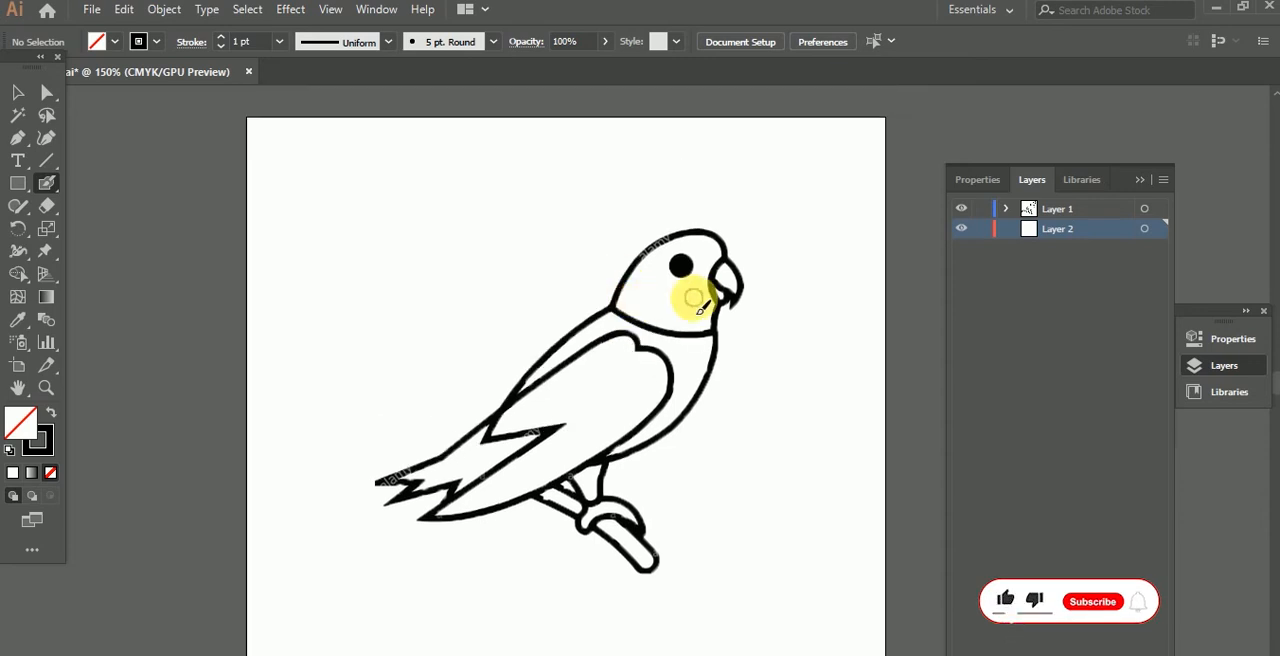
scroll(697, 307, "up", 1)
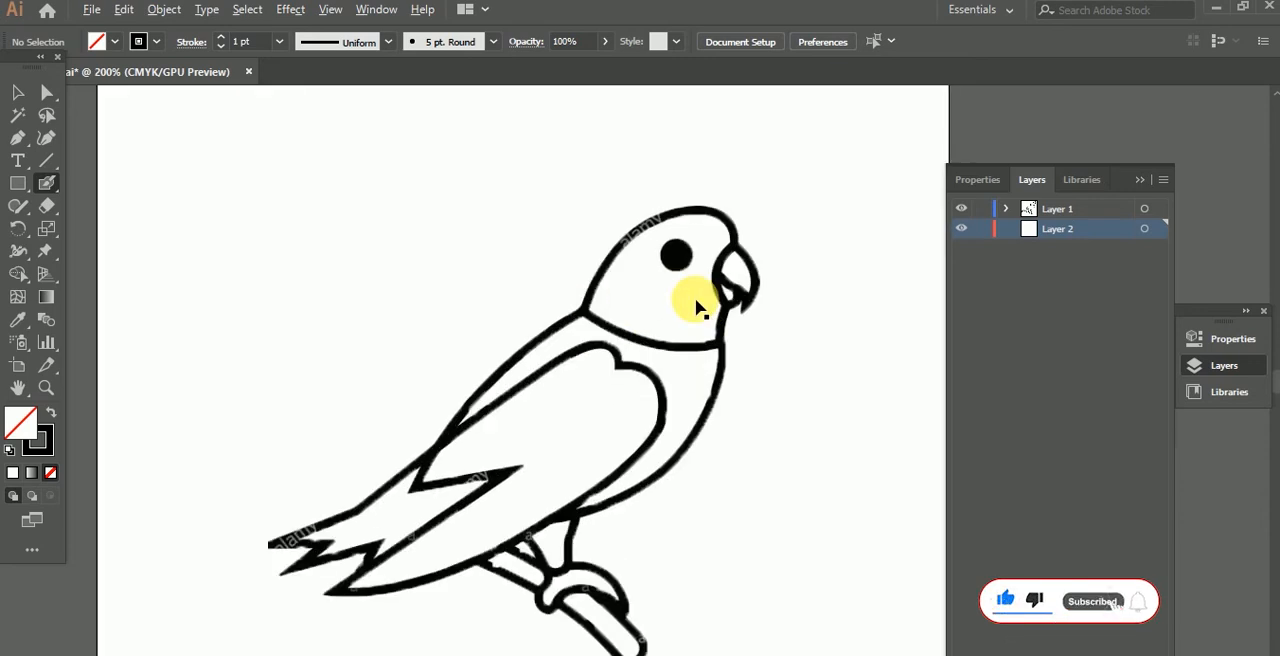
left_click(1263, 311)
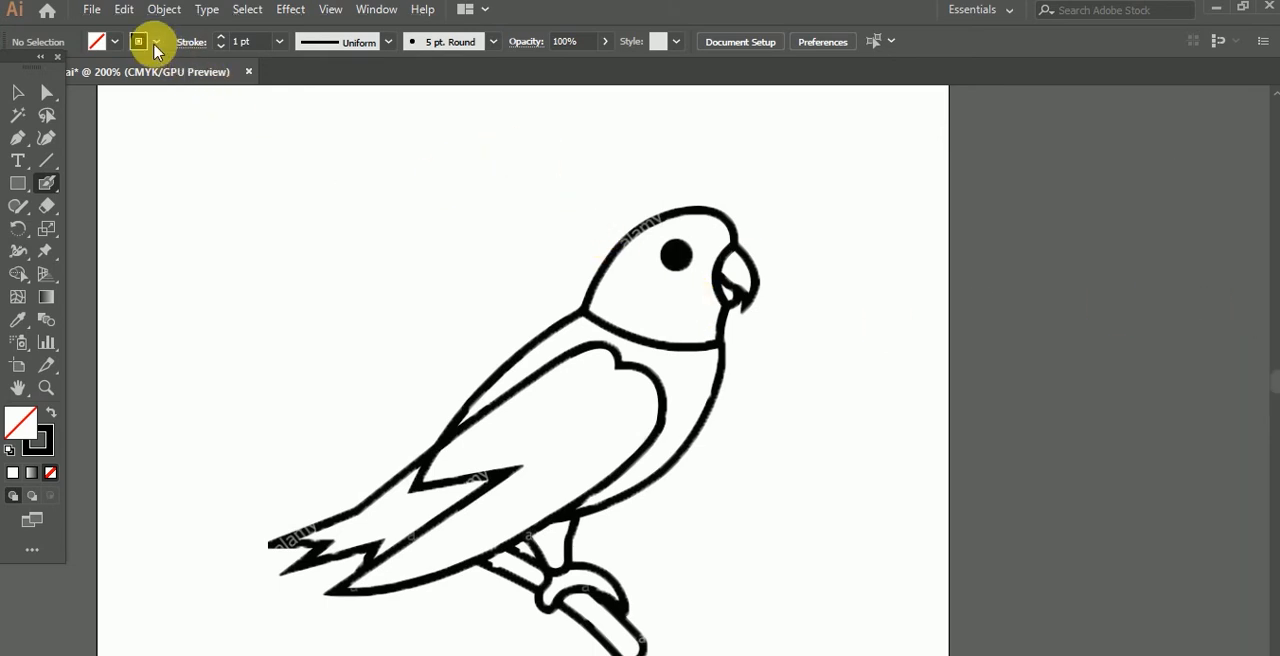
left_click(155, 45)
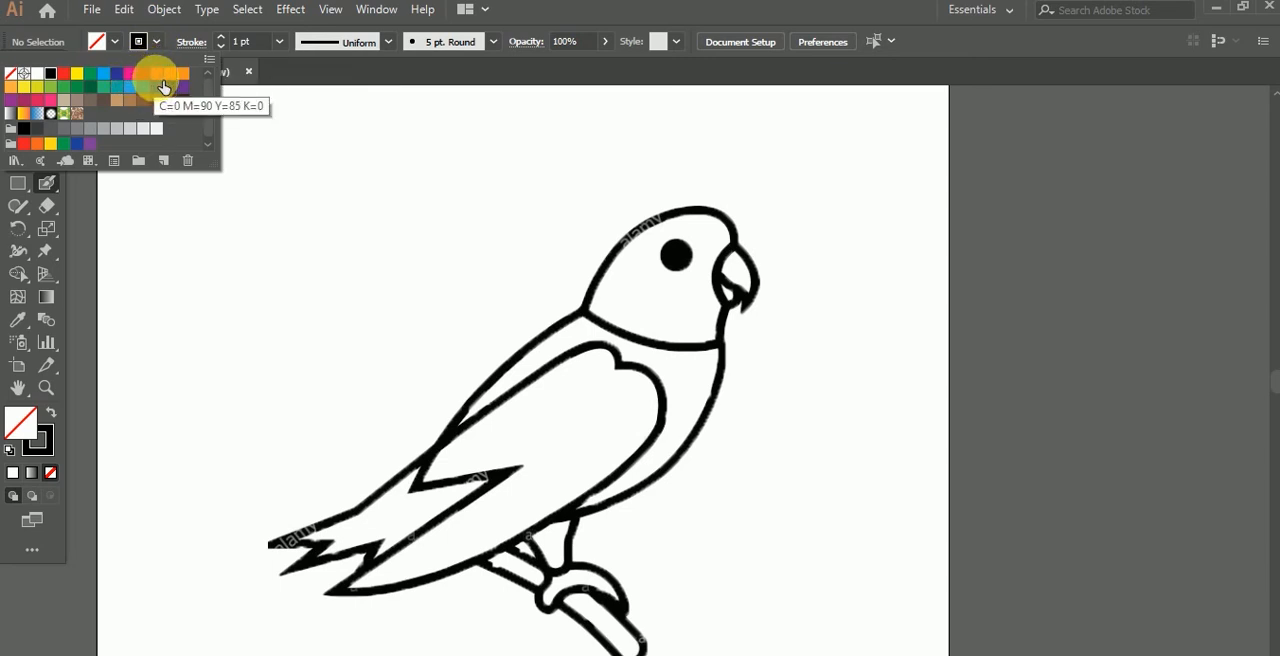
left_click(157, 75)
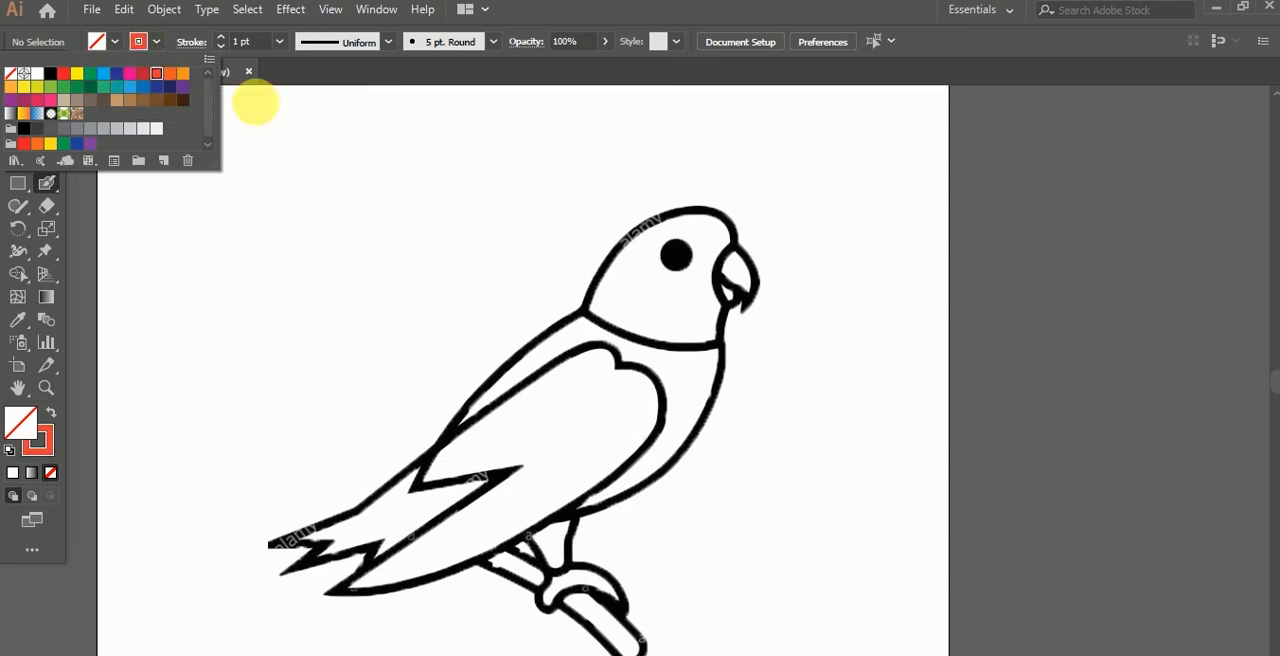
left_click(757, 322)
Step: Paint the parrot's whole head around the eye in red-orange, up to the outline, neck line and beak
scroll(694, 300, "up", 1)
scroll(697, 316, "up", 1)
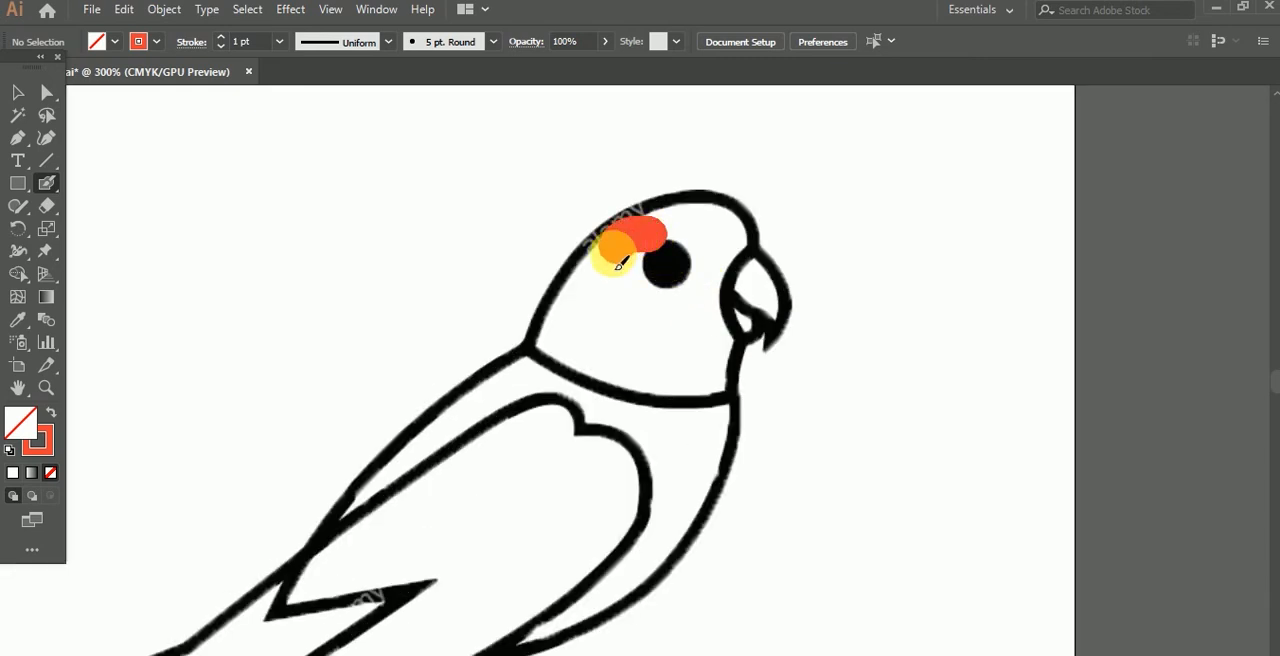
mouse_move(633, 275)
left_mouse_down()
mouse_move(645, 317)
mouse_move(611, 290)
mouse_move(611, 262)
mouse_move(556, 367)
mouse_move(608, 264)
mouse_move(595, 246)
mouse_move(539, 331)
mouse_move(547, 303)
mouse_move(513, 276)
mouse_move(582, 345)
left_mouse_up()
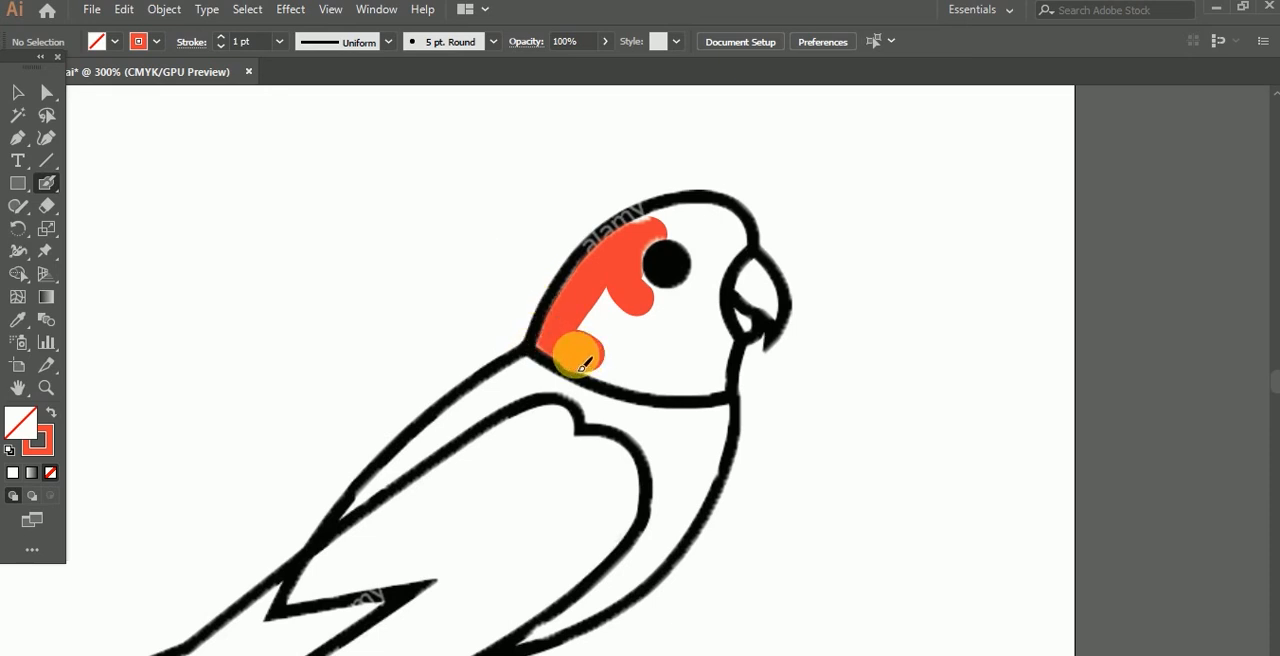
mouse_move(607, 385)
left_mouse_down()
mouse_move(653, 399)
mouse_move(627, 385)
mouse_move(709, 402)
mouse_move(723, 383)
mouse_move(630, 361)
mouse_move(614, 313)
mouse_move(613, 339)
mouse_move(672, 352)
mouse_move(682, 324)
mouse_move(655, 317)
mouse_move(699, 297)
mouse_move(697, 253)
mouse_move(656, 248)
mouse_move(640, 288)
left_mouse_up()
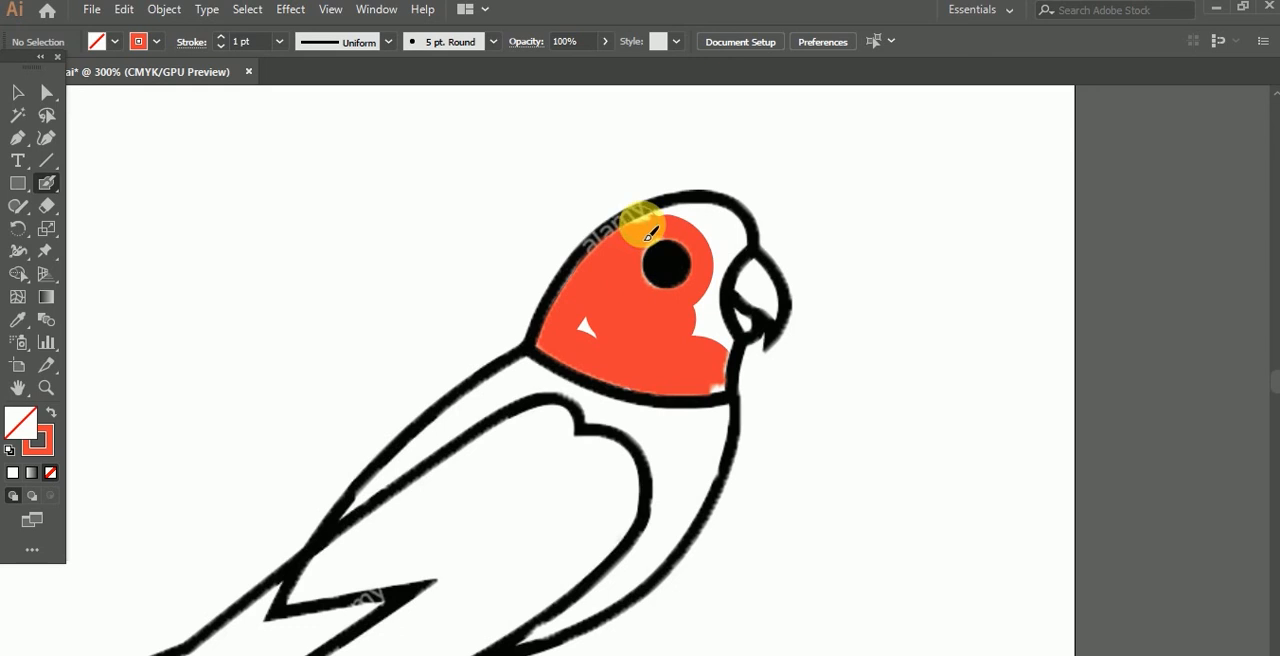
left_click_drag(697, 225, 730, 226)
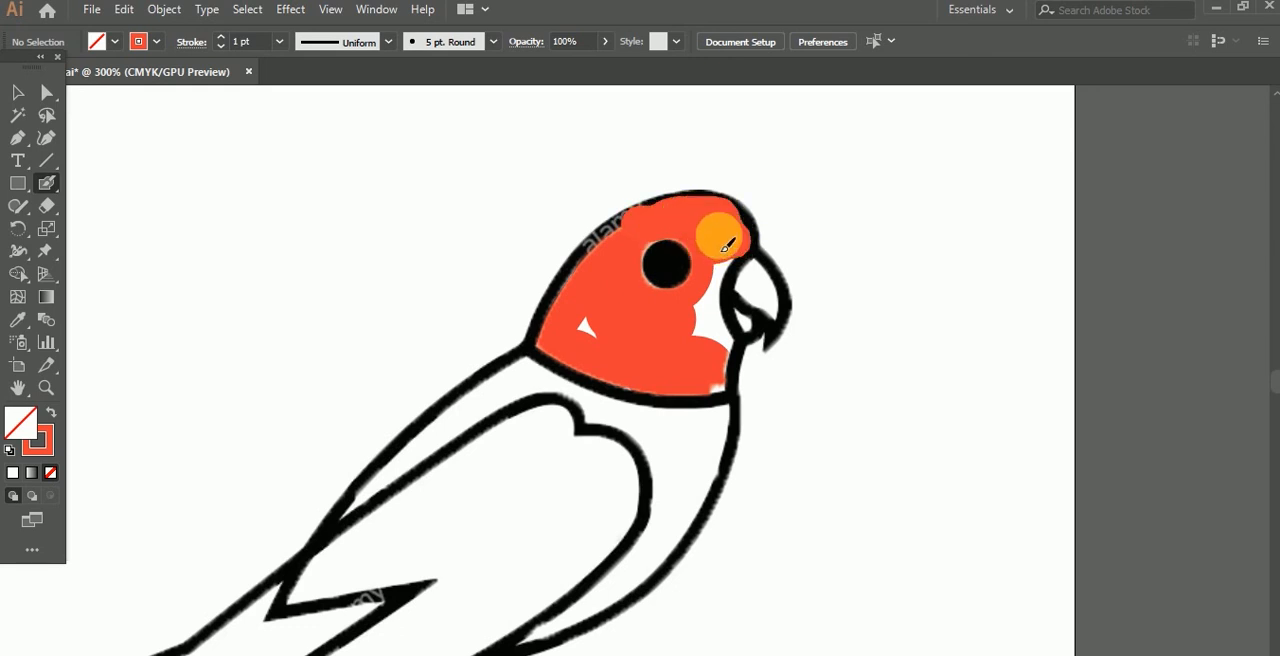
left_click_drag(728, 244, 708, 281)
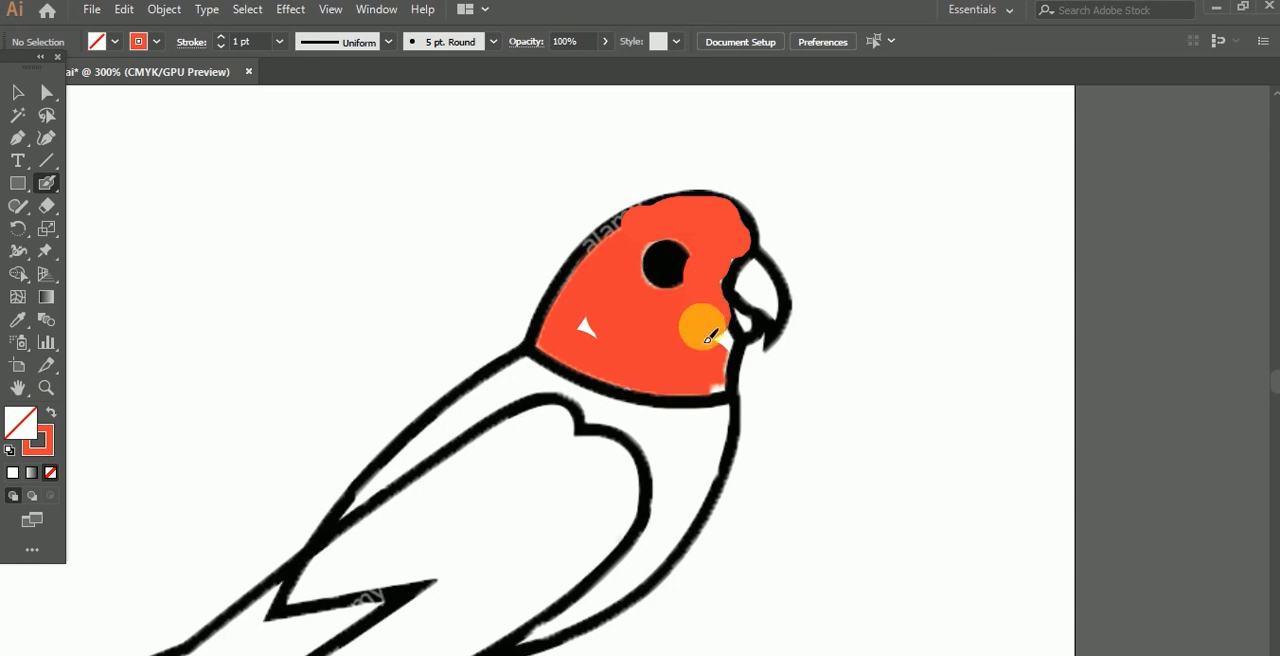
mouse_move(720, 384)
left_mouse_down()
mouse_move(579, 343)
mouse_move(671, 392)
mouse_move(721, 300)
mouse_move(694, 286)
mouse_move(684, 226)
mouse_move(651, 263)
left_mouse_up()
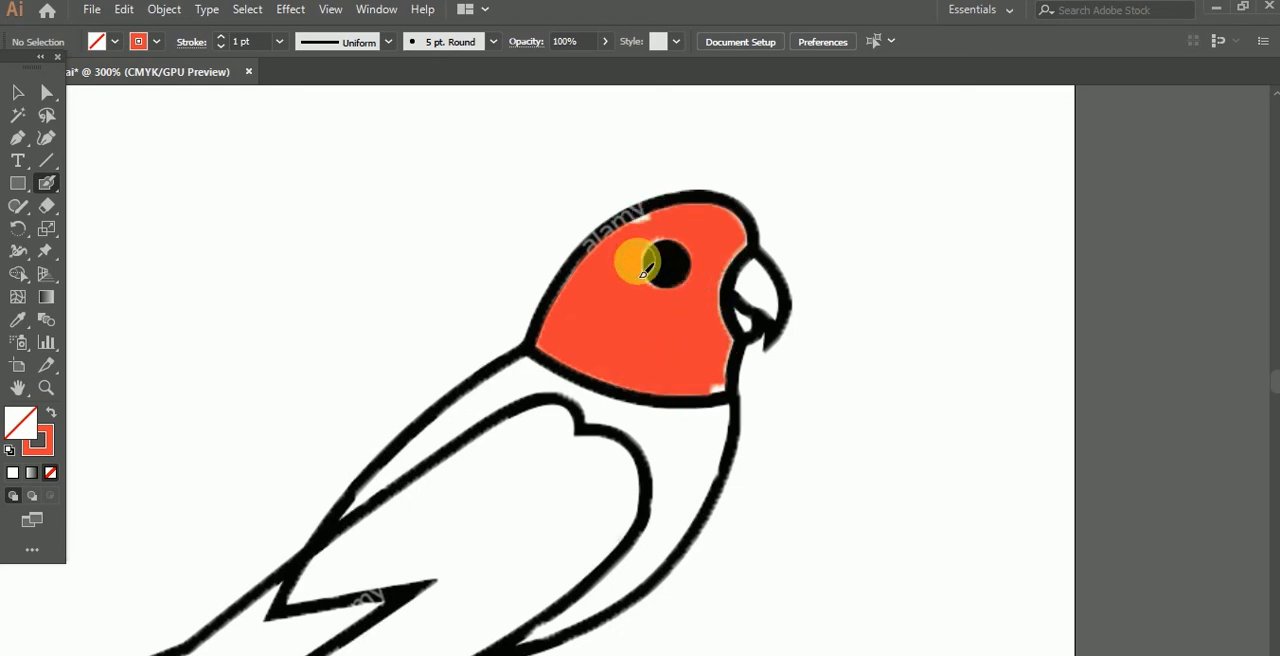
Step: Set the stroke colour to magenta and start painting just below the parrot's neck line, undoing the last stroke
scroll(634, 257, "down", 3)
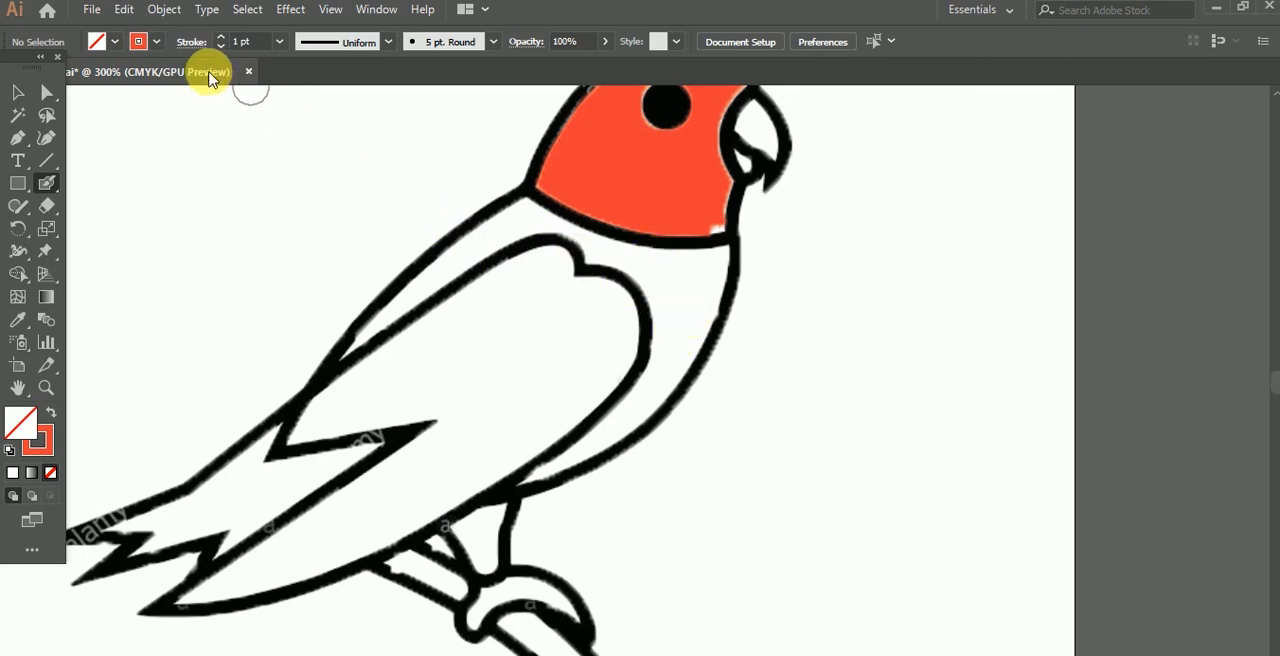
left_click(157, 42)
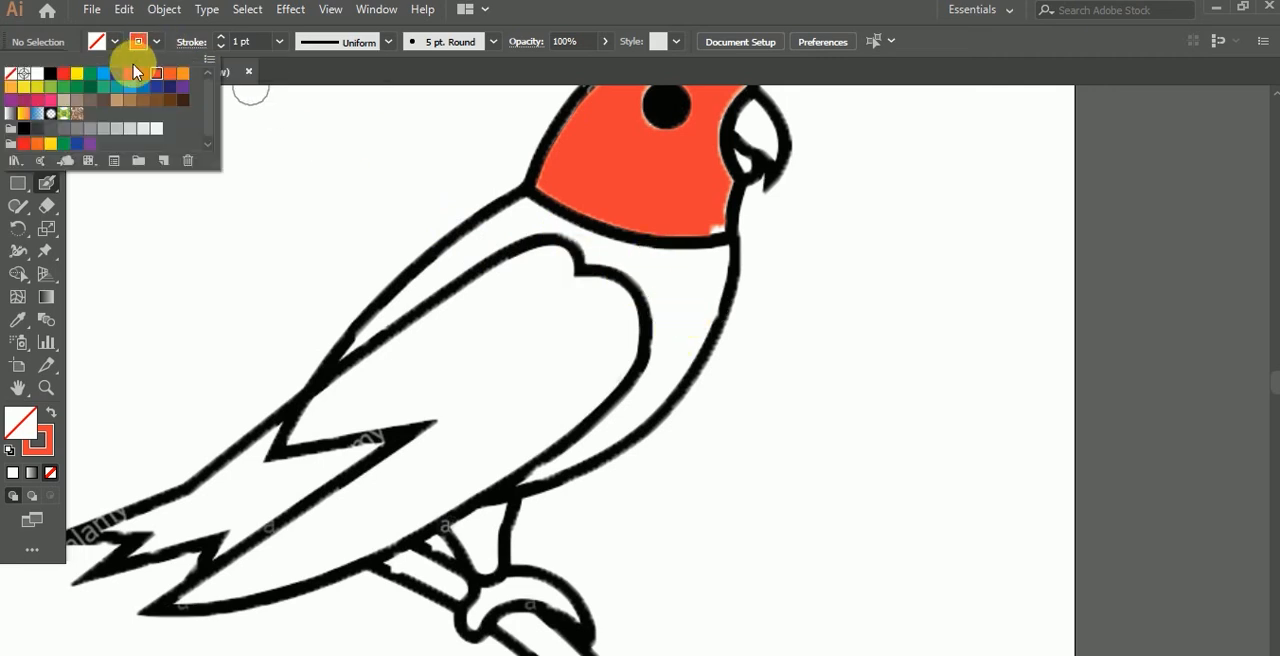
left_click(130, 73)
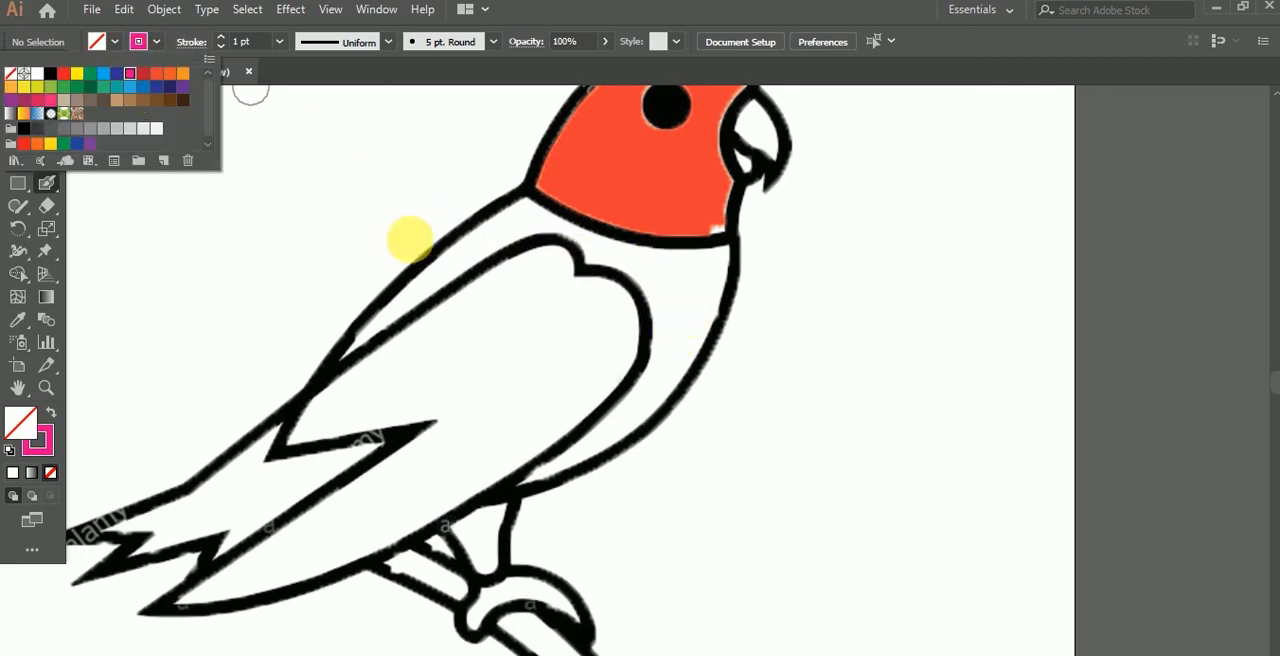
left_click(625, 253)
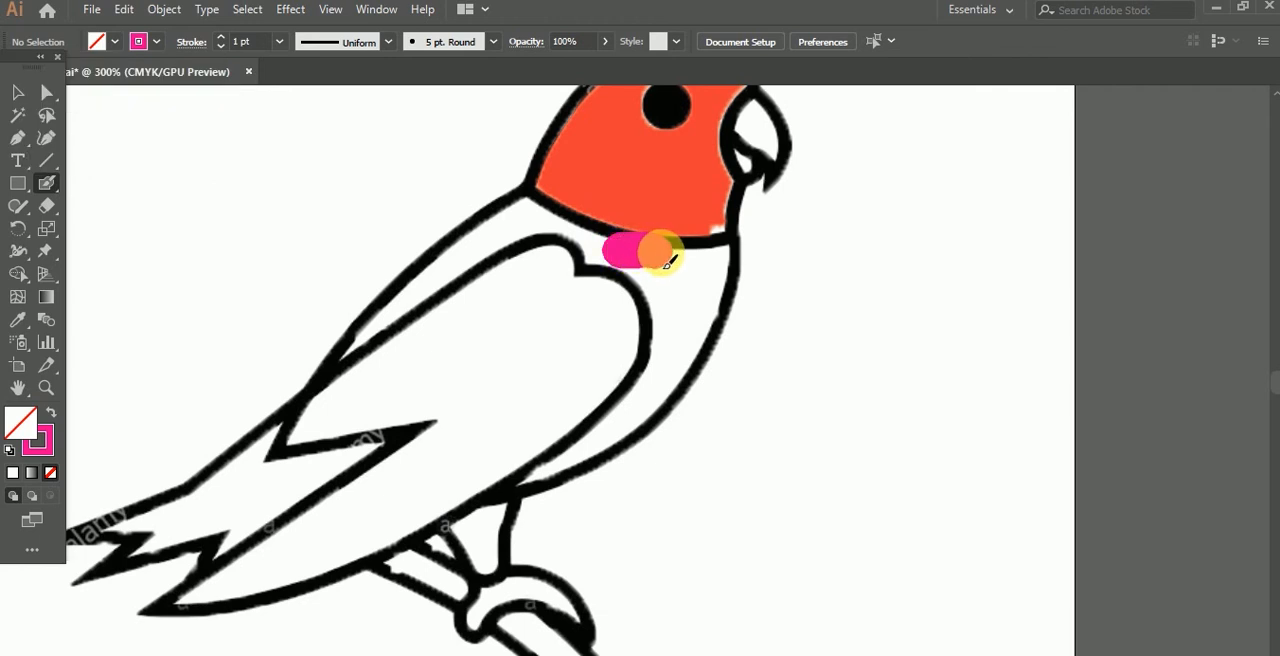
left_click_drag(690, 268, 727, 288)
key("ctrl+z")
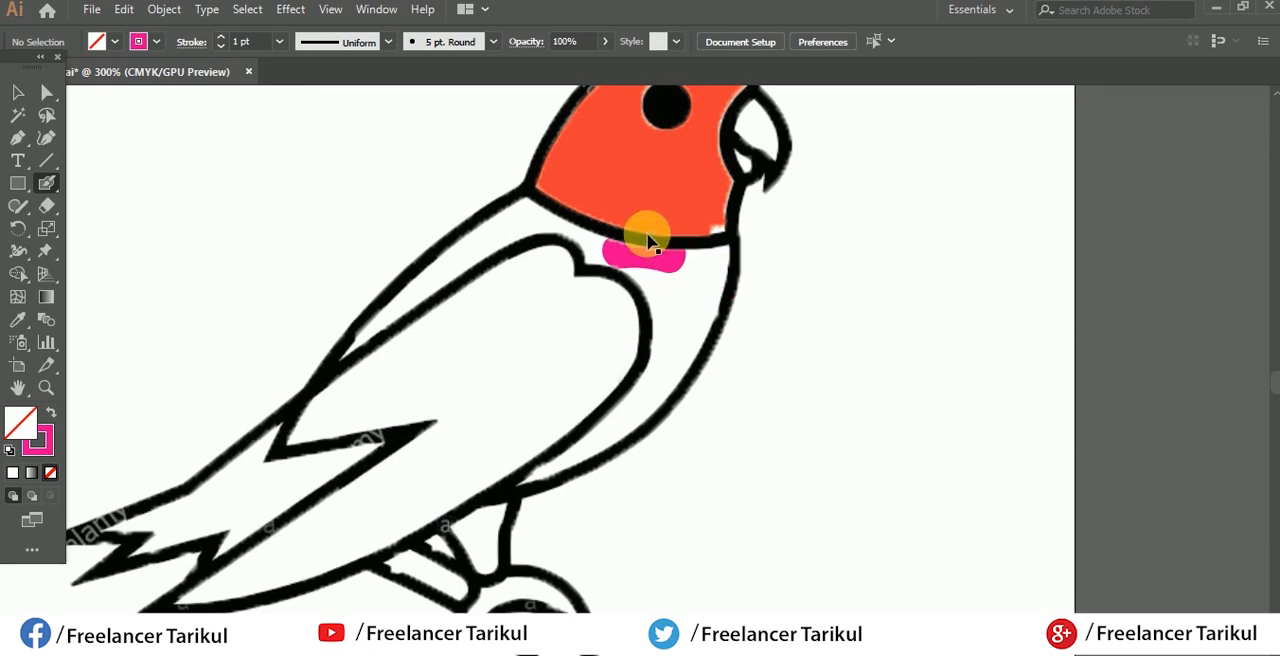
Step: Paint the parrot's chest and back around the wing in magenta
scroll(654, 259, "up", 1)
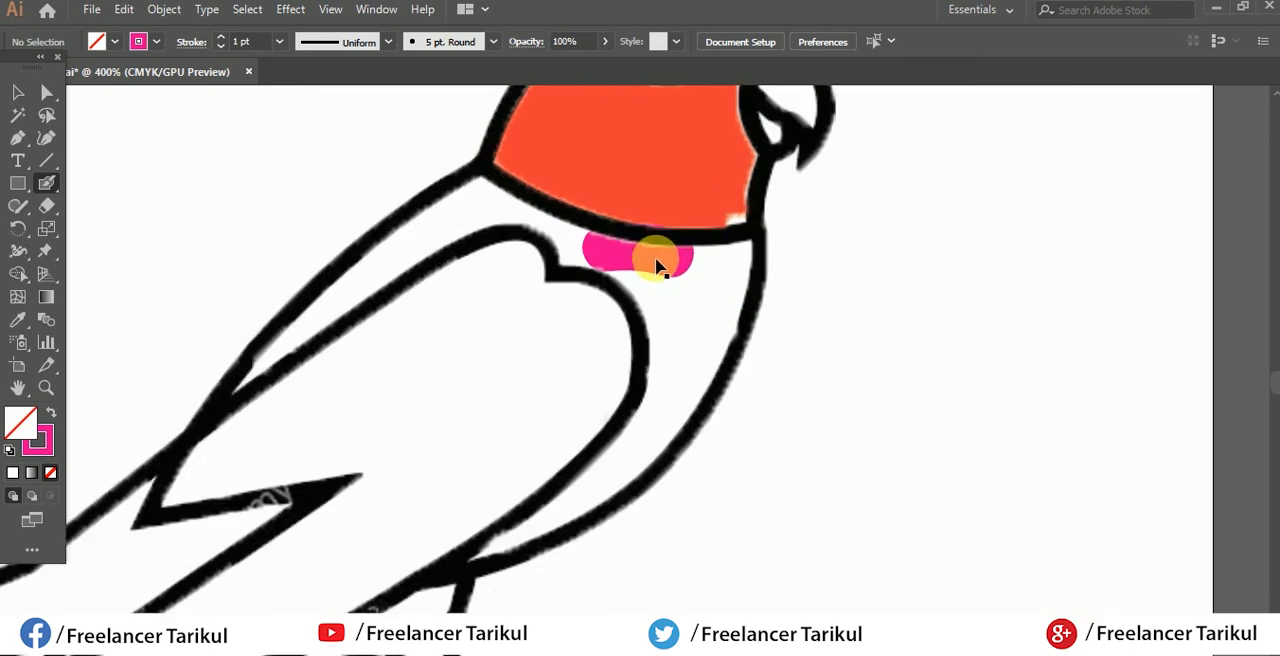
scroll(654, 259, "up", 1)
mouse_move(709, 271)
left_mouse_down()
mouse_move(767, 256)
mouse_move(769, 273)
mouse_move(697, 432)
mouse_move(664, 311)
mouse_move(780, 260)
mouse_move(715, 408)
mouse_move(679, 357)
mouse_move(691, 327)
mouse_move(595, 458)
mouse_move(715, 342)
mouse_move(637, 463)
mouse_move(558, 455)
mouse_move(431, 510)
mouse_move(665, 314)
mouse_move(604, 206)
mouse_move(645, 388)
mouse_move(602, 328)
mouse_move(393, 213)
mouse_move(788, 333)
mouse_move(389, 272)
mouse_move(212, 424)
mouse_move(310, 328)
mouse_move(450, 312)
left_mouse_up()
scroll(690, 360, "down", 3)
scroll(660, 360, "up", 2)
scroll(520, 330, "up", 2)
scroll(520, 280, "up", 2)
left_click_drag(241, 424, 611, 221)
mouse_move(545, 232)
left_mouse_down()
mouse_move(411, 340)
mouse_move(551, 211)
left_mouse_up()
Step: Set the stroke colour to green and paint the parrot's wing up to its outline, including the long lower feather
scroll(437, 338, "down", 2)
left_click(160, 45)
left_click(64, 143)
mouse_move(482, 340)
left_mouse_down()
mouse_move(558, 289)
mouse_move(631, 338)
mouse_move(581, 346)
mouse_move(514, 441)
mouse_move(631, 326)
mouse_move(621, 254)
mouse_move(563, 276)
mouse_move(368, 429)
mouse_move(446, 418)
mouse_move(427, 368)
mouse_move(484, 334)
mouse_move(400, 409)
left_mouse_up()
scroll(557, 214, "up", 2)
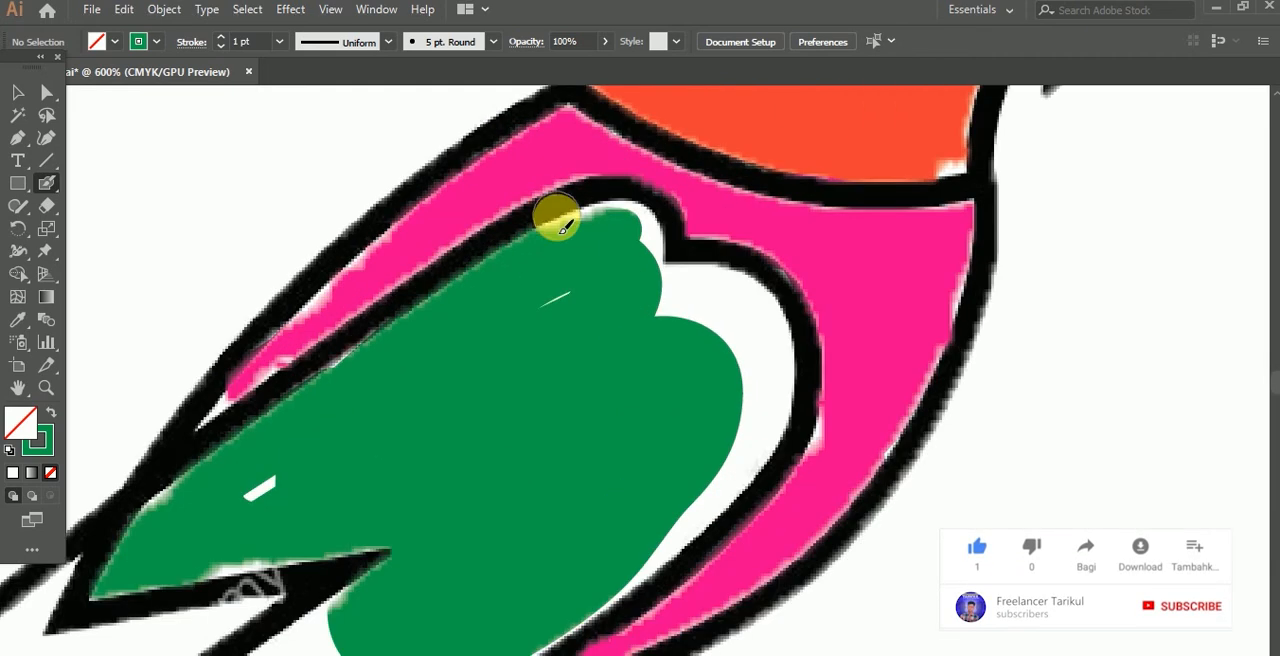
mouse_move(557, 214)
left_mouse_down()
mouse_move(729, 280)
mouse_move(684, 572)
mouse_move(657, 286)
mouse_move(703, 349)
mouse_move(749, 303)
left_mouse_up()
scroll(505, 460, "down", 3)
left_click_drag(505, 463, 290, 565)
mouse_move(348, 413)
left_mouse_down()
mouse_move(760, 227)
mouse_move(399, 507)
mouse_move(687, 336)
mouse_move(636, 317)
mouse_move(684, 273)
left_mouse_up()
Step: Set the stroke colour to red and paint the parrot's tail feathers
scroll(684, 273, "up", 3)
scroll(637, 306, "down", 3)
left_click(157, 41)
left_click(67, 74)
scroll(590, 370, "up", 3)
mouse_move(768, 300)
left_mouse_down()
mouse_move(557, 297)
mouse_move(340, 471)
mouse_move(491, 485)
mouse_move(770, 300)
left_mouse_up()
Step: Paint the parrot's legs and the claw gripping the branch in red
scroll(770, 300, "down", 3)
left_click(157, 41)
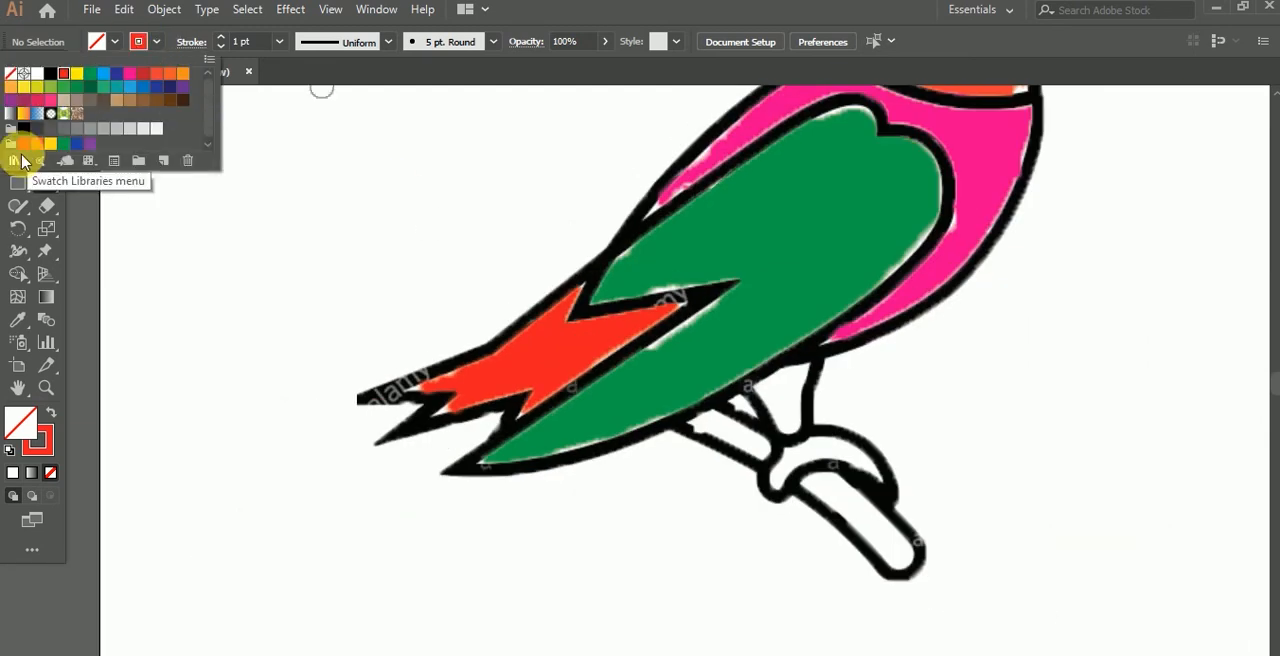
left_click(23, 157)
scroll(789, 423, "up", 3)
mouse_move(789, 423)
left_mouse_down()
mouse_move(785, 390)
mouse_move(643, 457)
mouse_move(931, 523)
left_mouse_up()
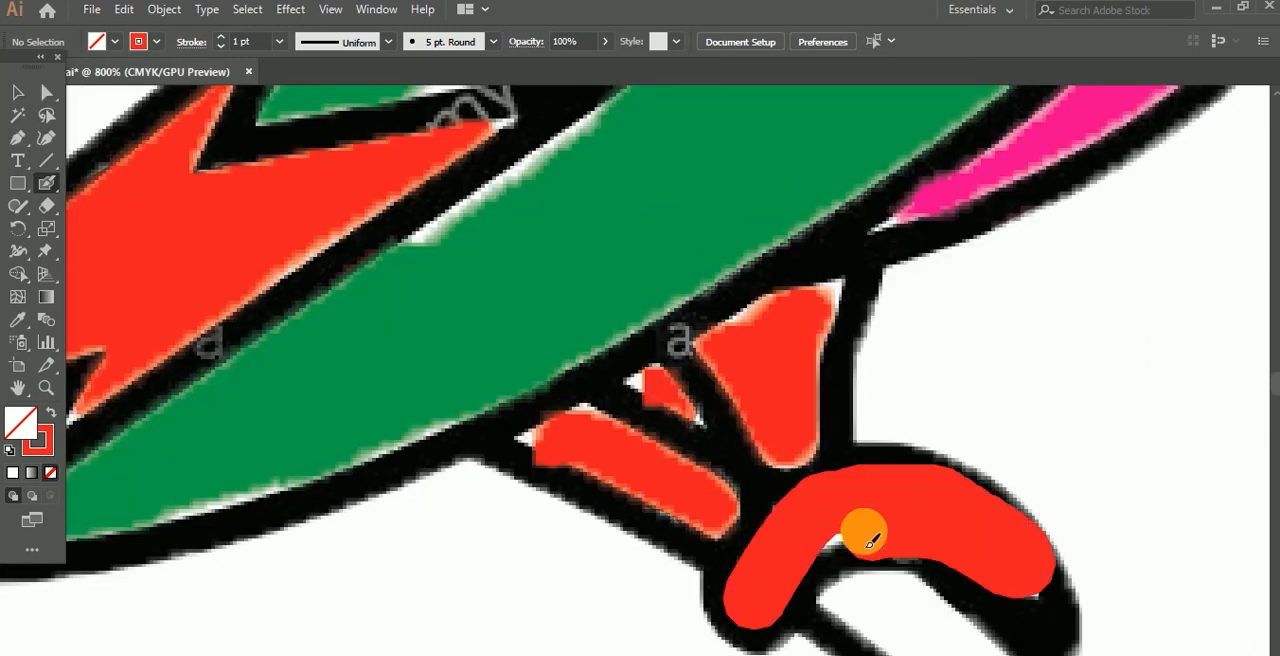
Step: Set the stroke colour to dark brown and paint both sections of the branch under the parrot
scroll(931, 523, "down", 3)
left_click(157, 41)
left_click(109, 100)
mouse_move(822, 383)
left_mouse_down()
mouse_move(1098, 573)
mouse_move(991, 483)
left_mouse_up()
left_click_drag(715, 300, 537, 243)
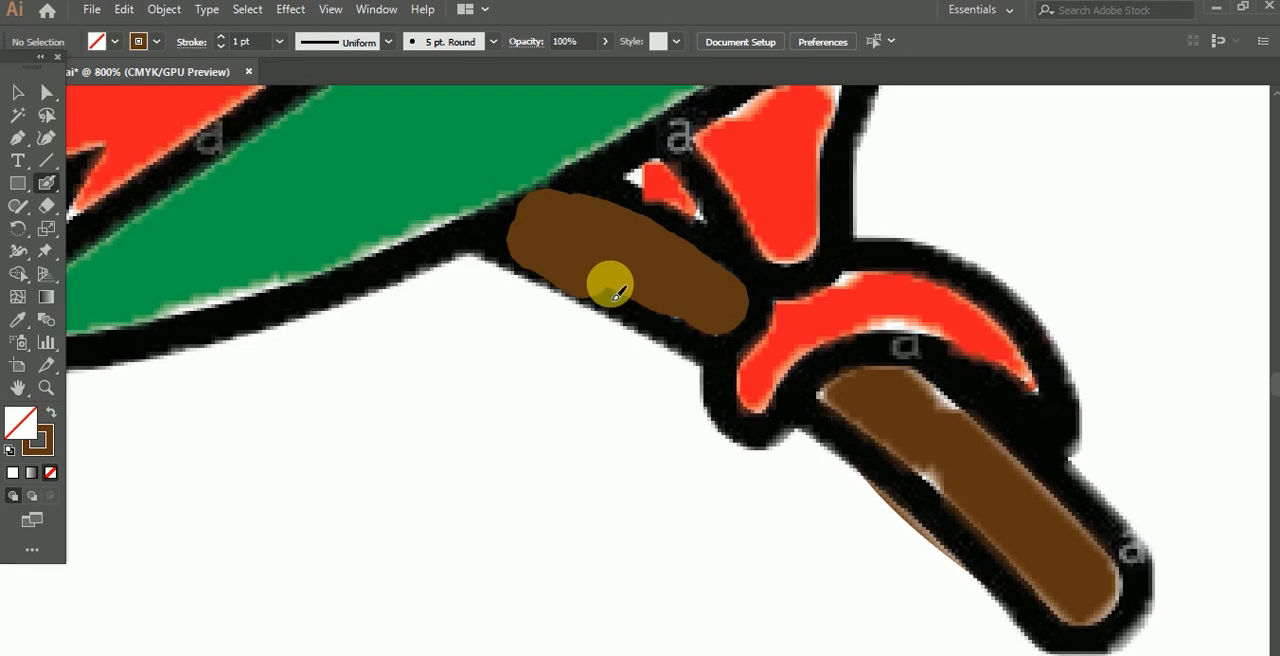
Step: Set the stroke colour to pink and paint both parts of the parrot's beak inside its outline
scroll(537, 243, "down", 3)
scroll(922, 277, "up", 4)
left_click(157, 41)
left_click(140, 83)
left_click_drag(800, 280, 737, 206)
scroll(737, 206, "down", 5)
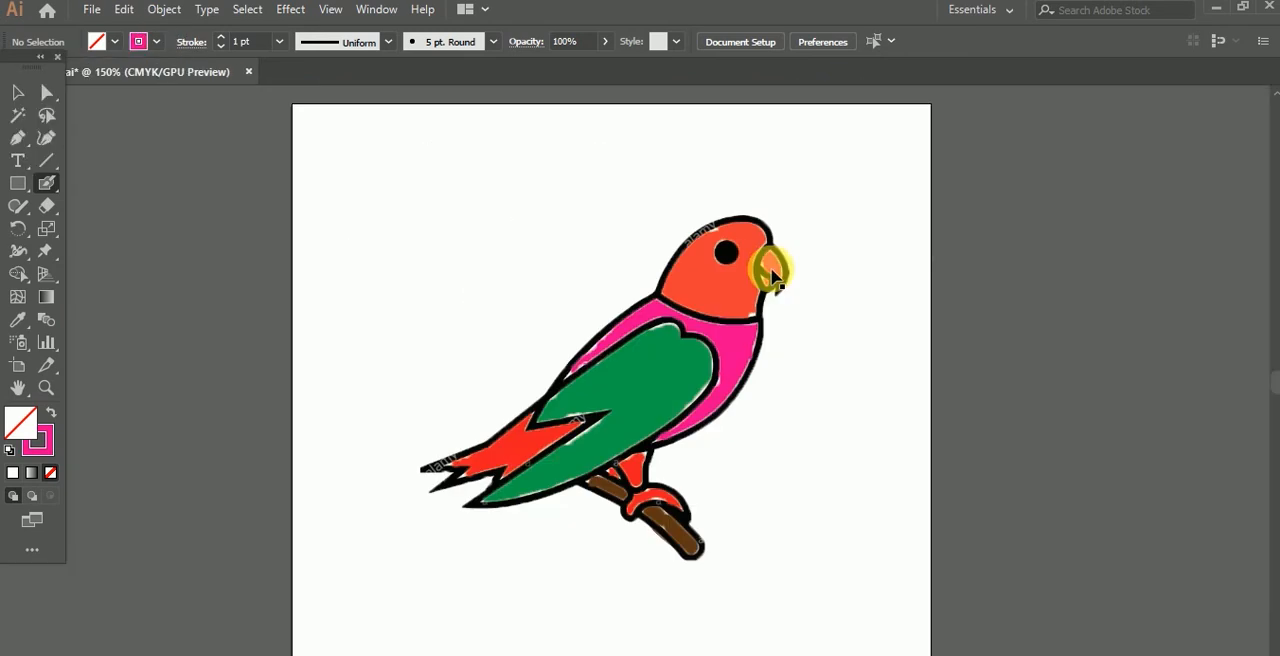
scroll(443, 267, "up", 4)
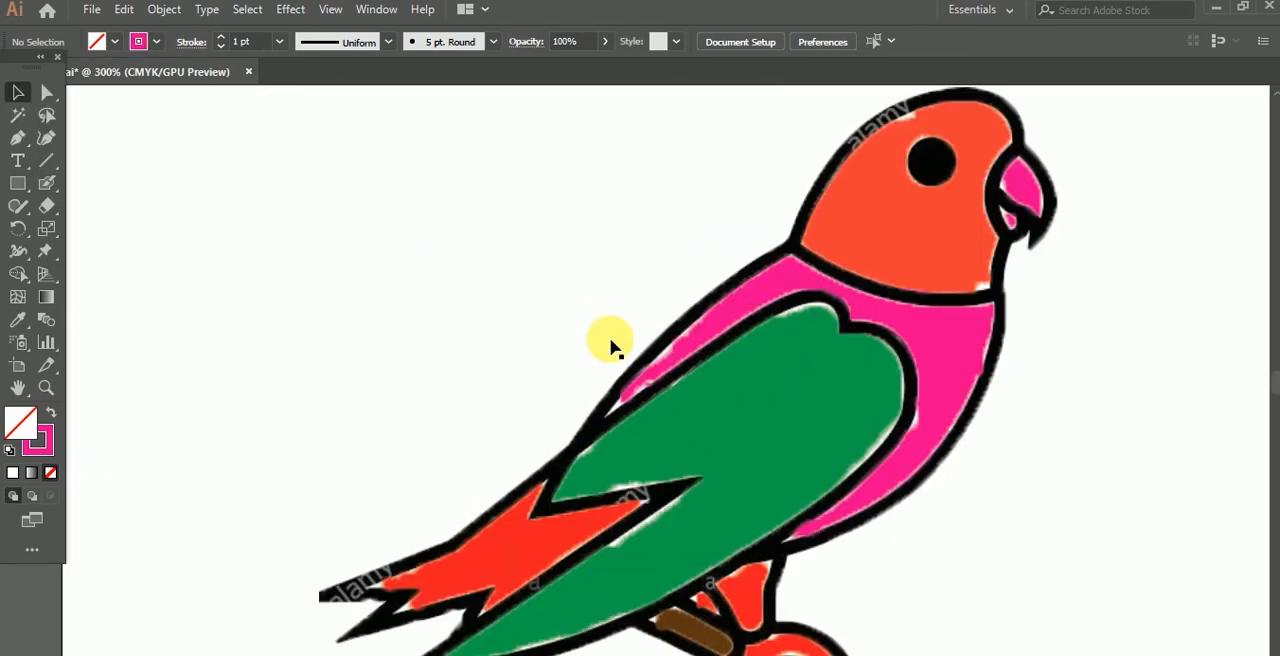
Step: Try pink Blob Brush strokes along and across the outer outline of the parrot's breast, and undo the overshooting stroke
scroll(612, 347, "down", 2)
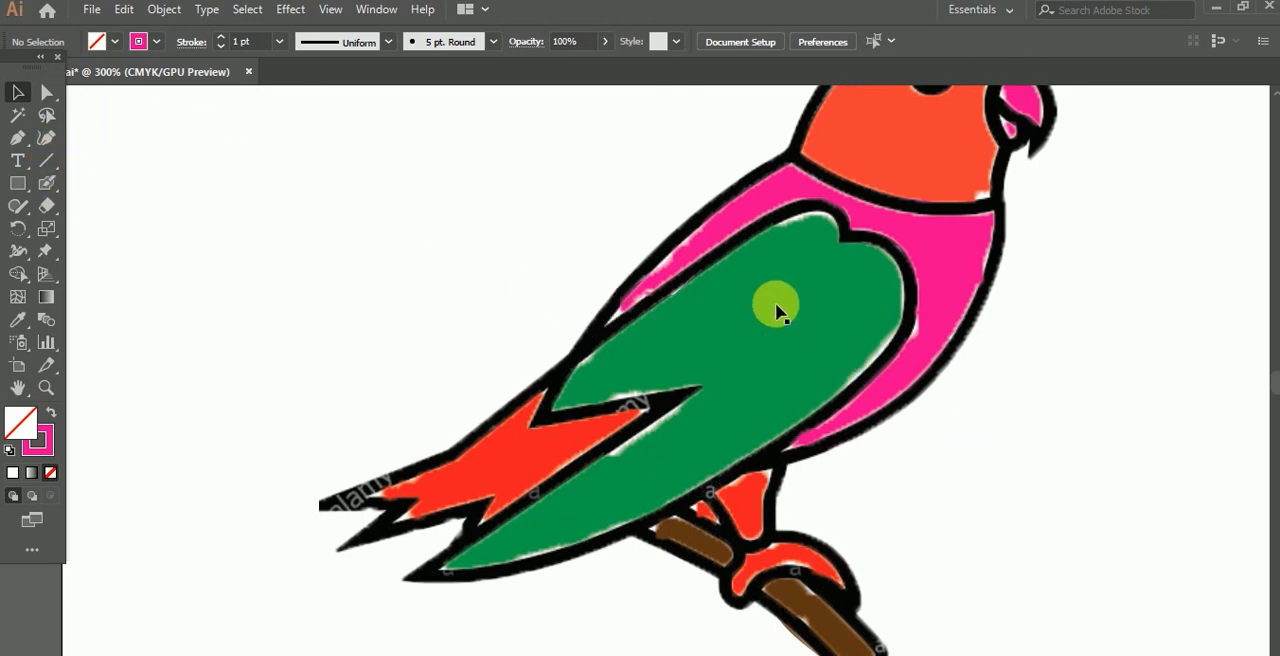
left_click(46, 185)
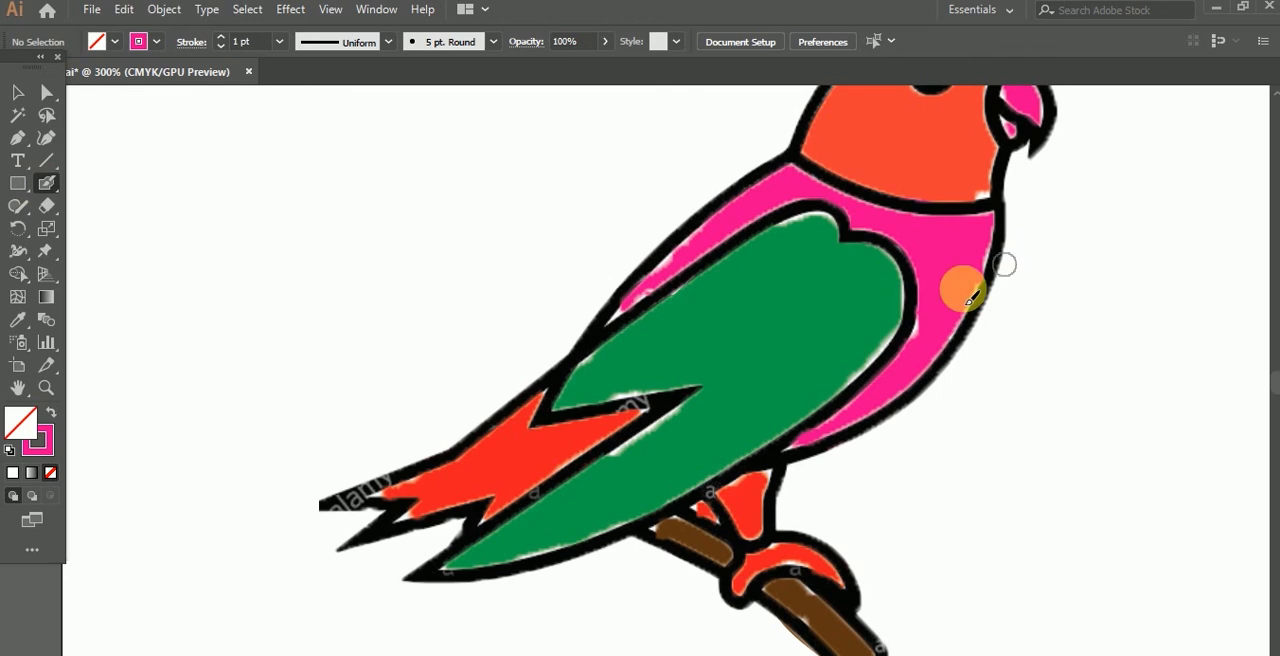
left_click_drag(893, 400, 889, 435)
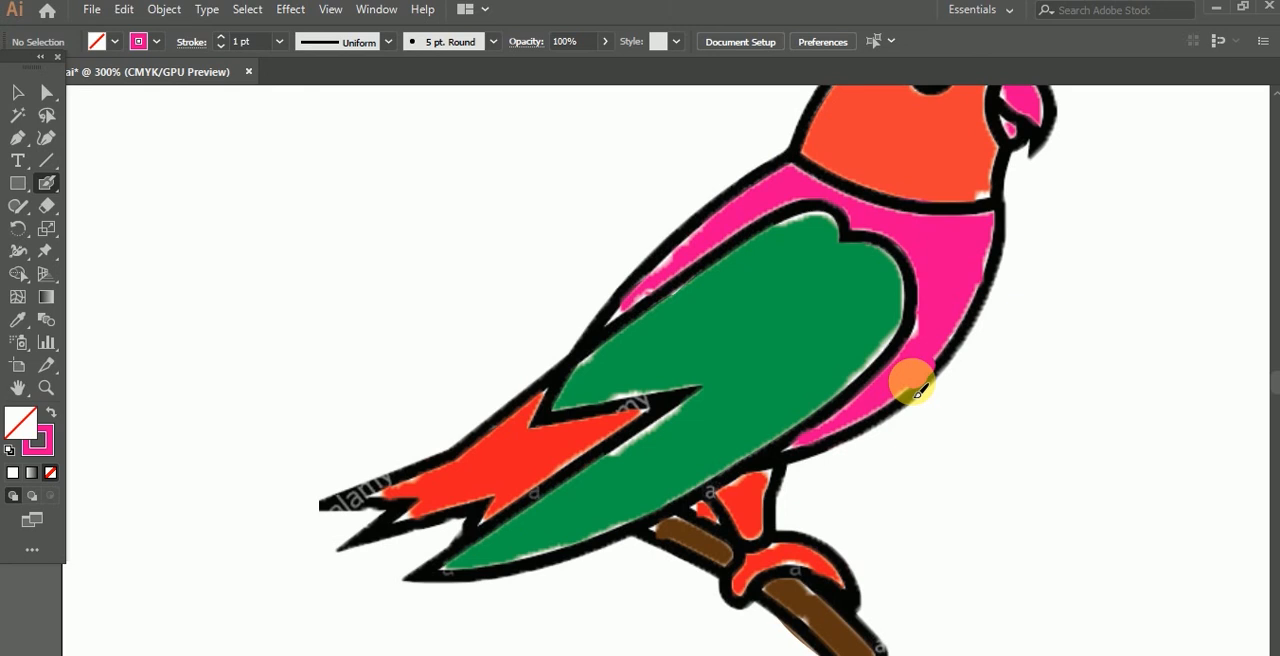
scroll(918, 393, "up", 3)
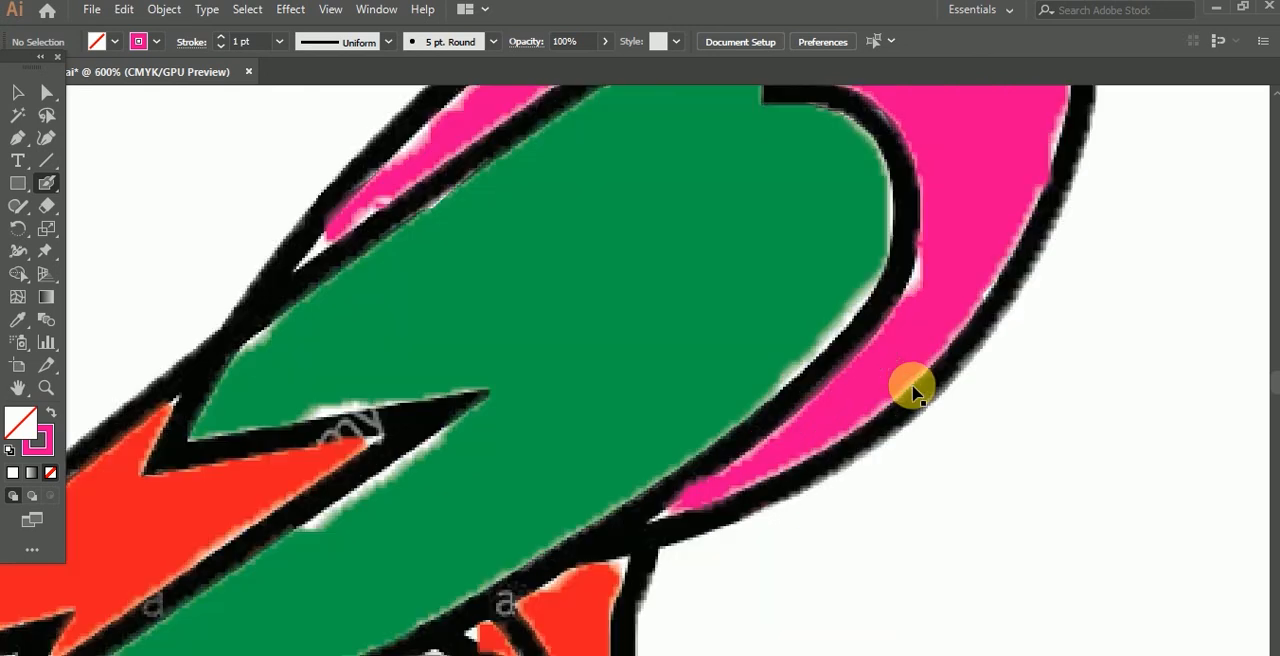
mouse_move(1005, 273)
left_mouse_down()
mouse_move(991, 226)
mouse_move(1035, 188)
mouse_move(1020, 244)
left_mouse_up()
left_click_drag(1000, 300, 944, 458)
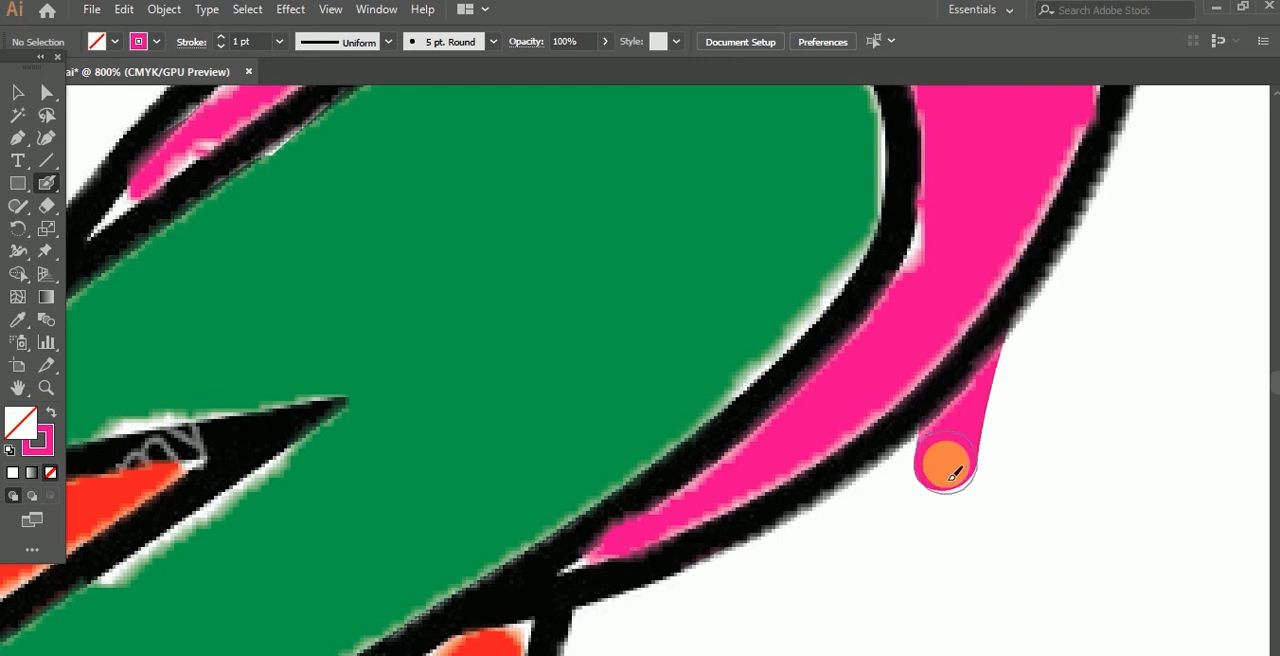
key("ctrl+z")
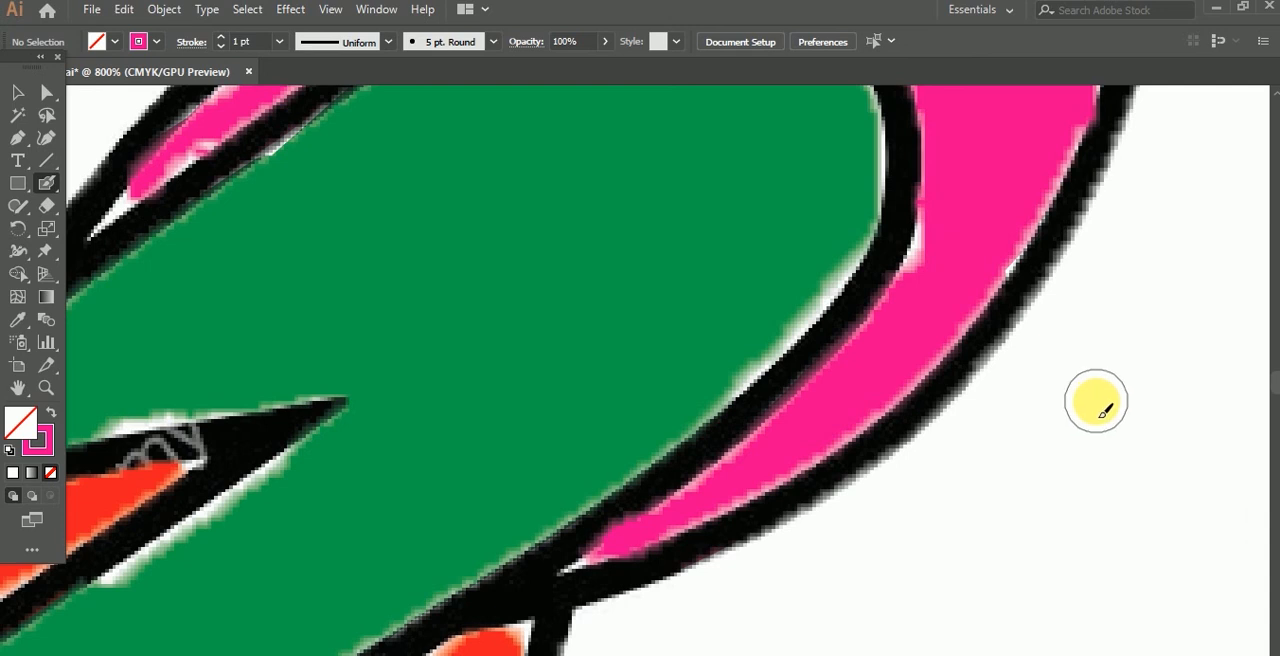
Step: Review the whole coloured parrot on the artboard and switch to the Selection tool
scroll(1044, 402, "down", 6)
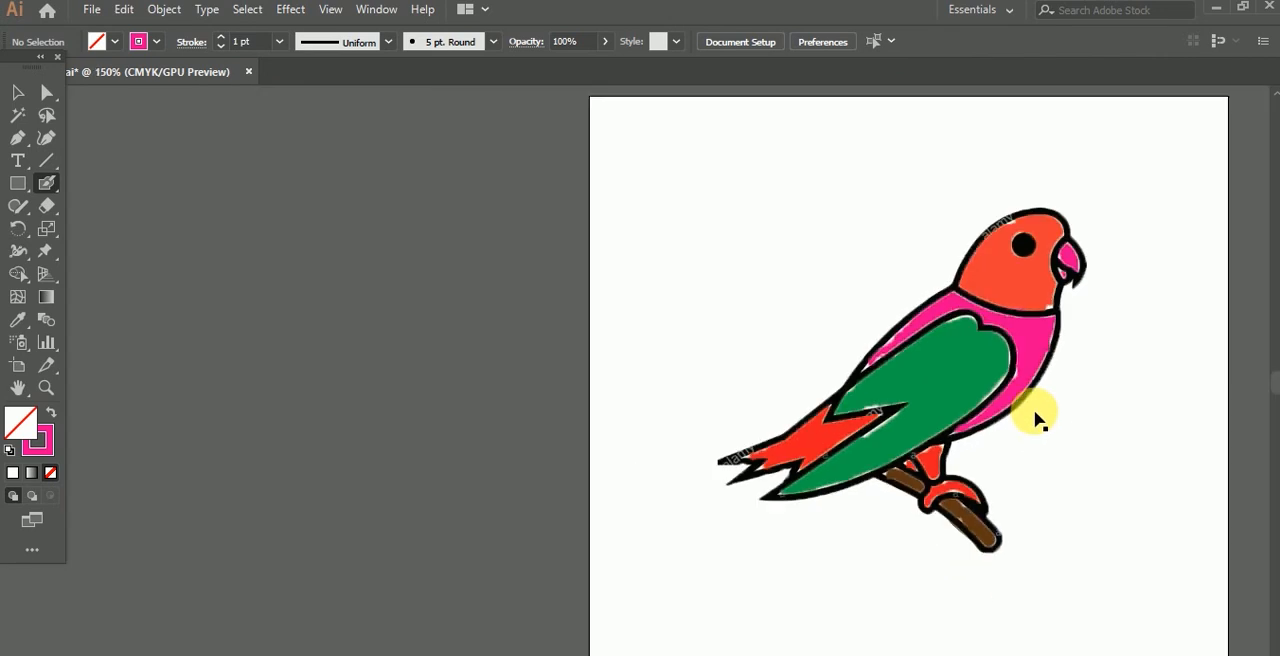
left_click_drag(1029, 485, 734, 480)
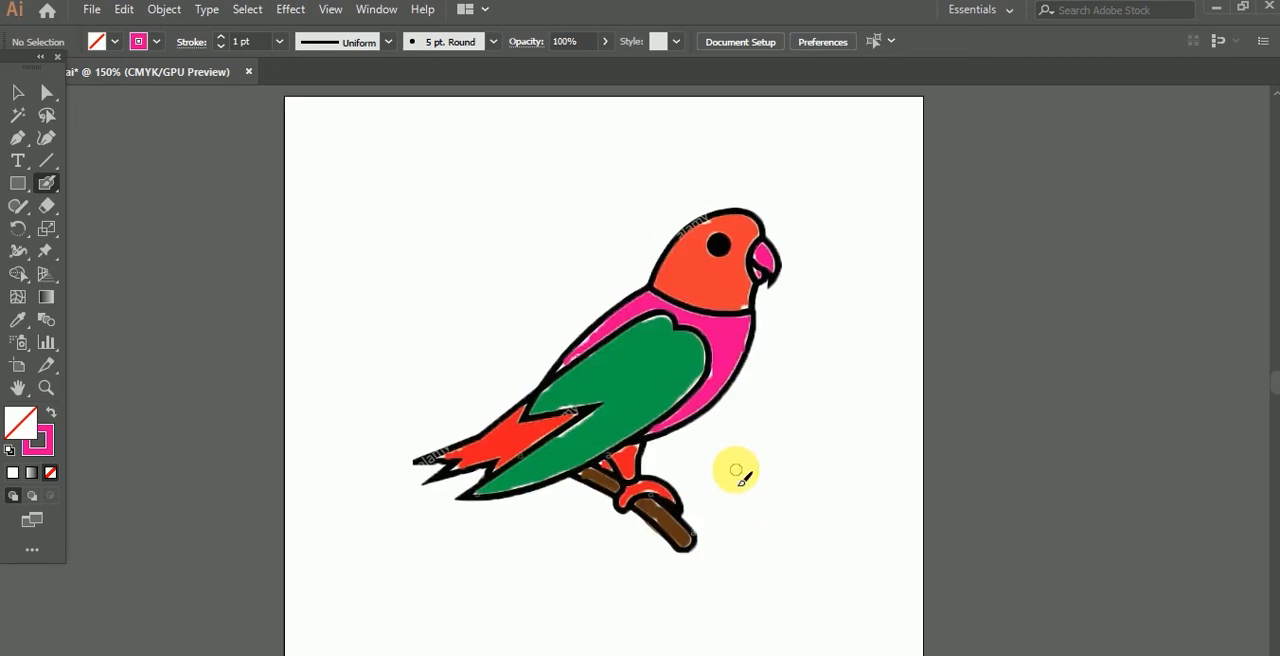
scroll(737, 478, "up", 1)
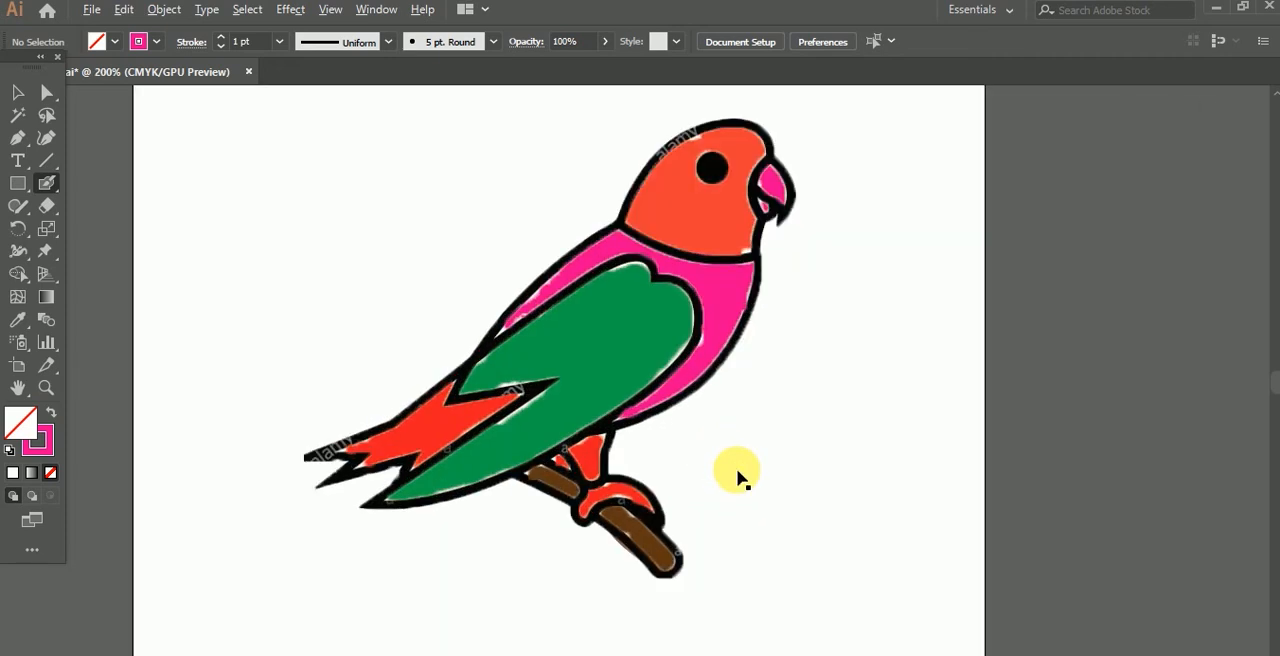
scroll(737, 478, "down", 1)
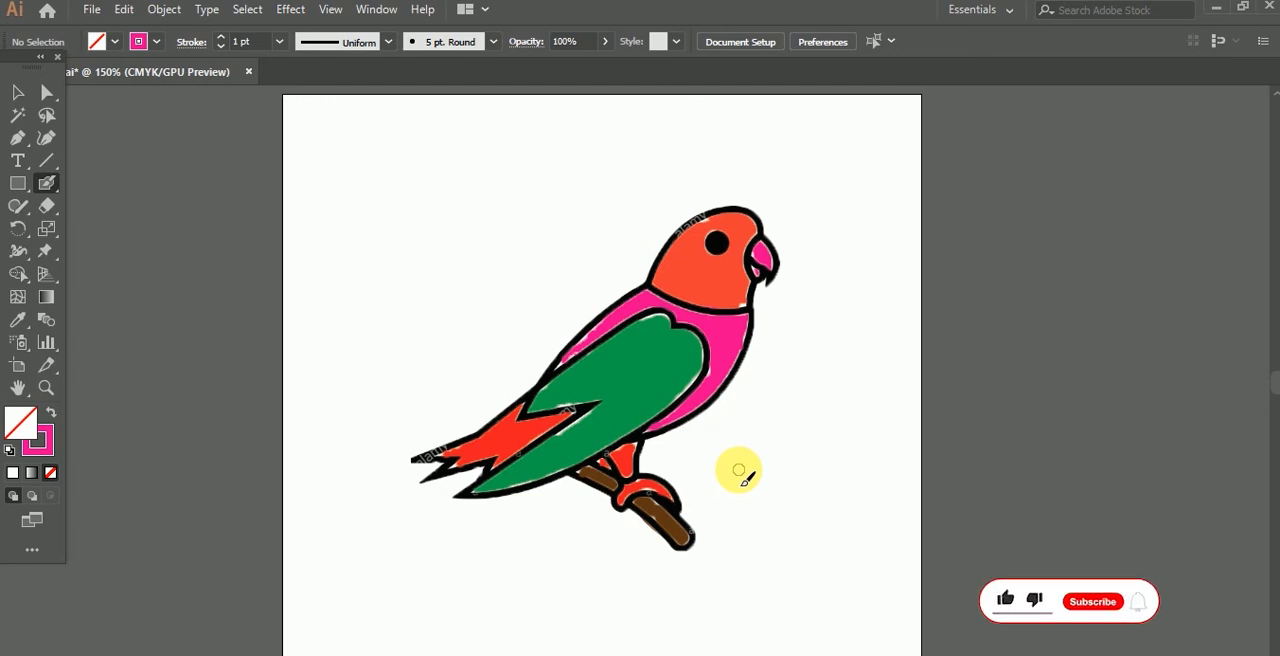
left_click(21, 96)
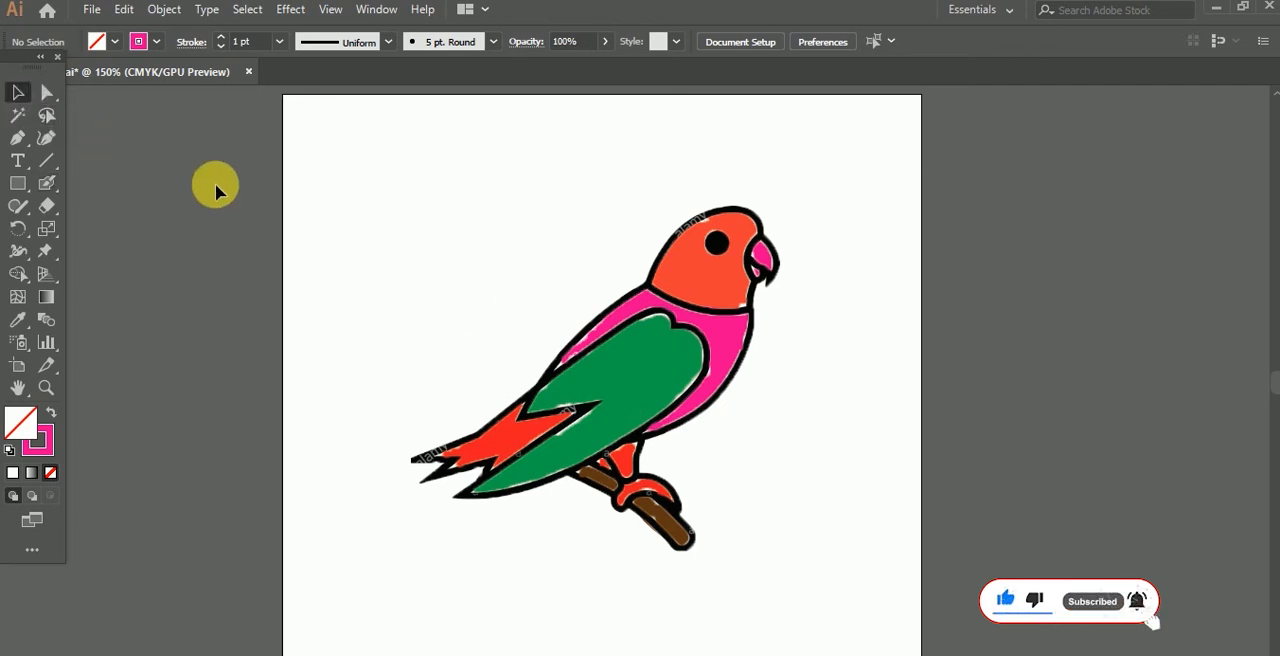